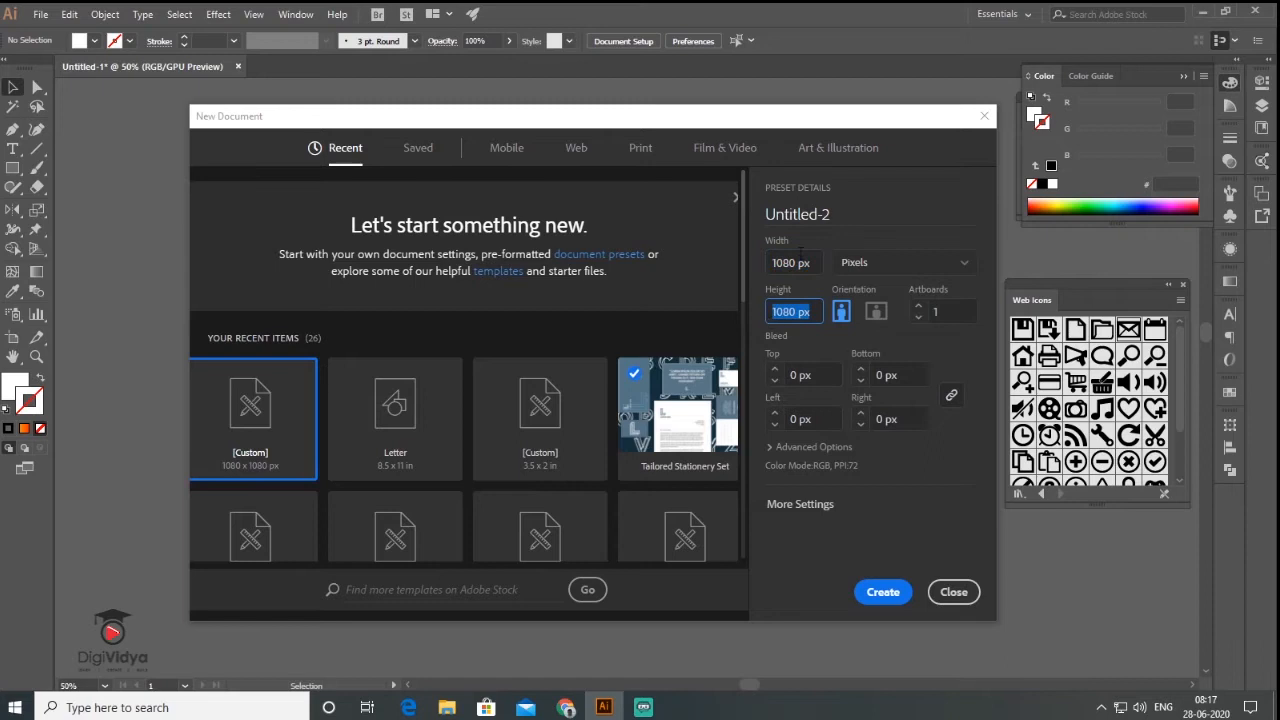
- Create a new blank 1080 × 1080 px square document, Untitled-2
click(886, 594)
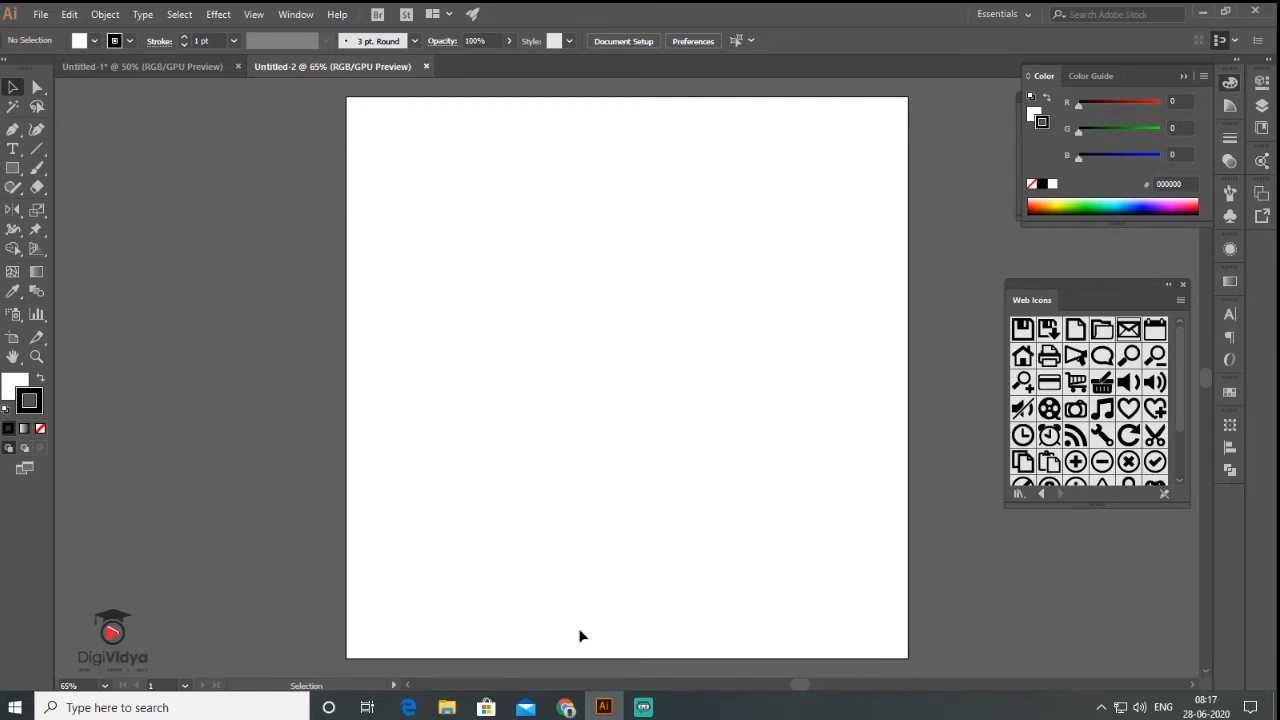
scroll(490, 460, down, 1)
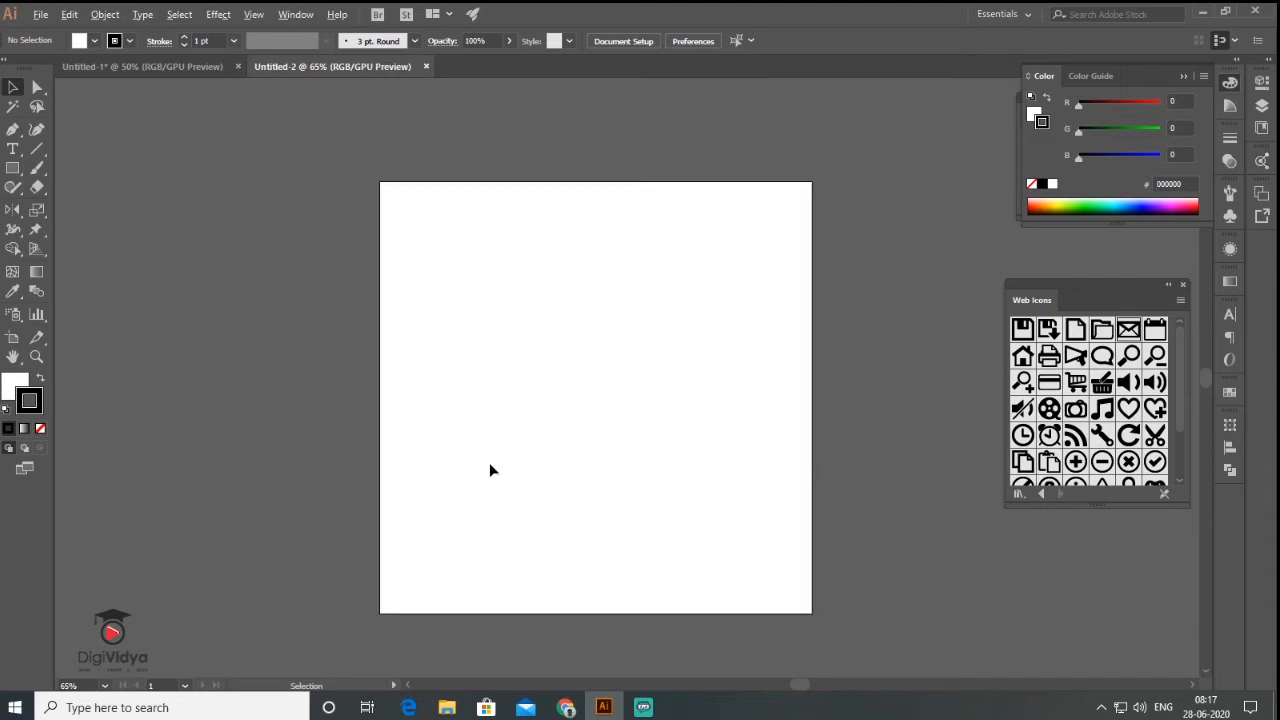
- Draw a tall rectangle along the artboard's right side
key(space)
drag(607, 407, 561, 378)
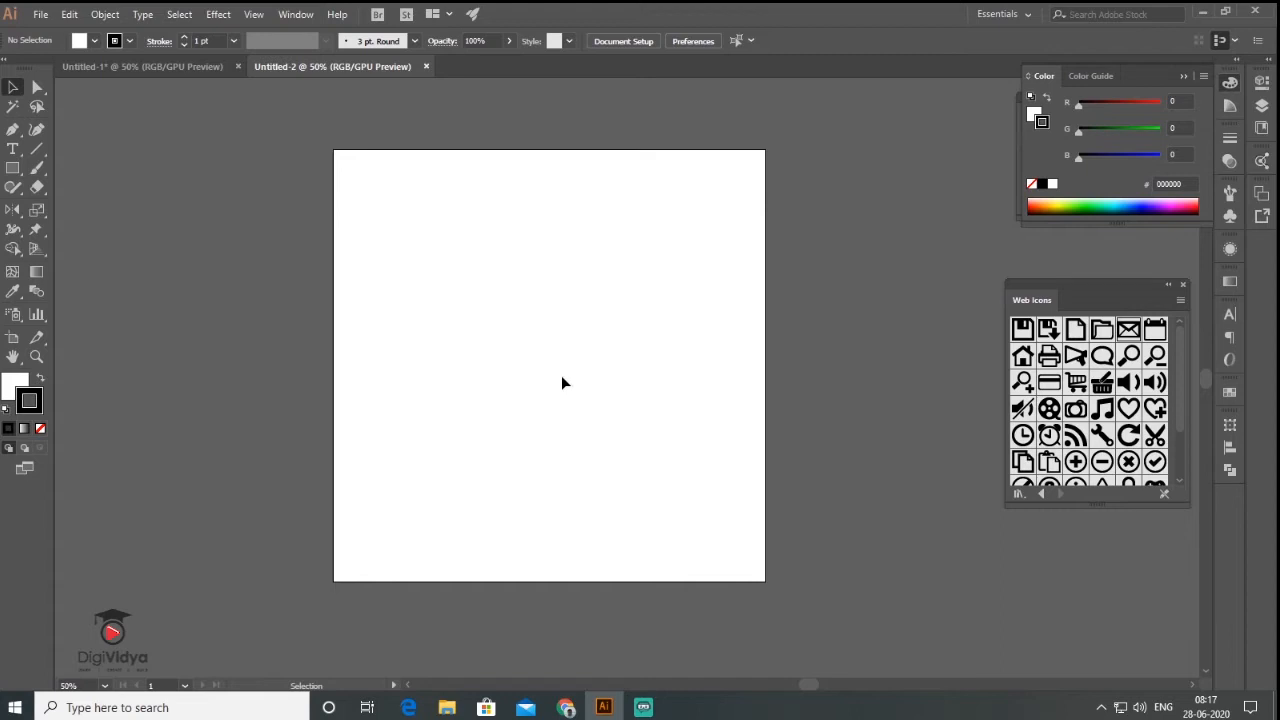
click(15, 170)
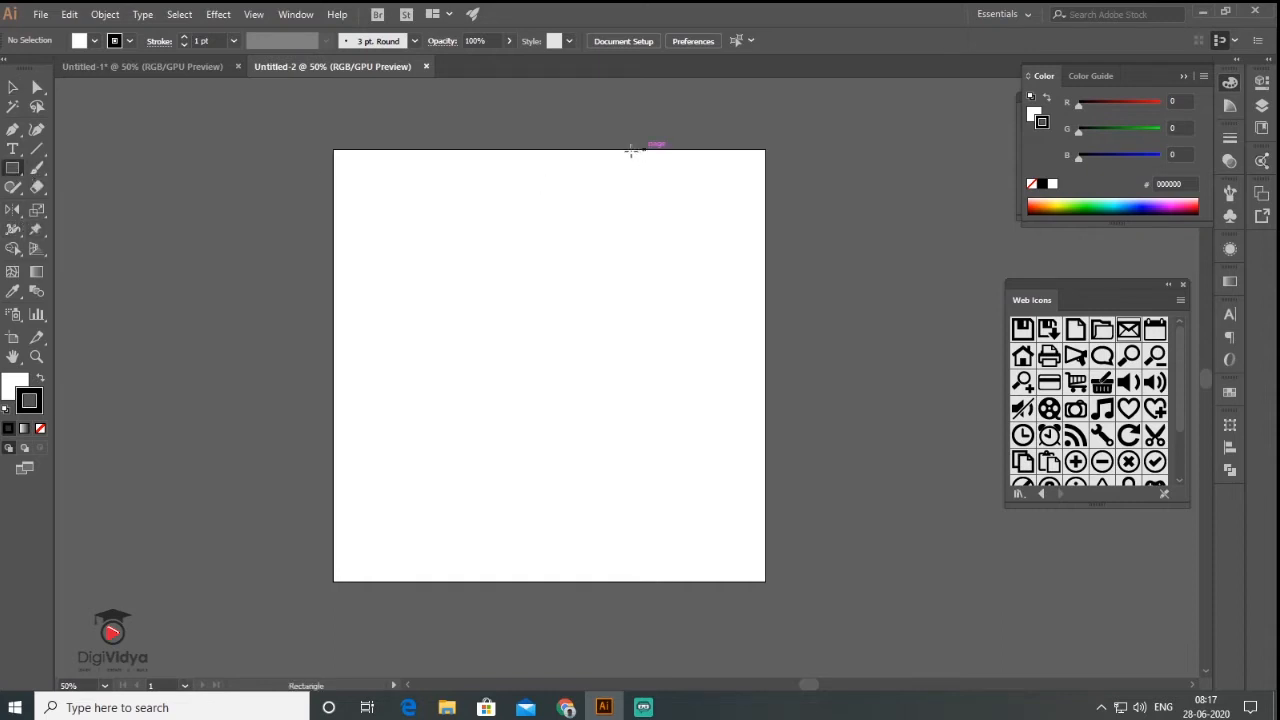
mouse_move(613, 150)
mouse_down()
mouse_move(757, 409)
mouse_move(766, 581)
mouse_up()
key(v)
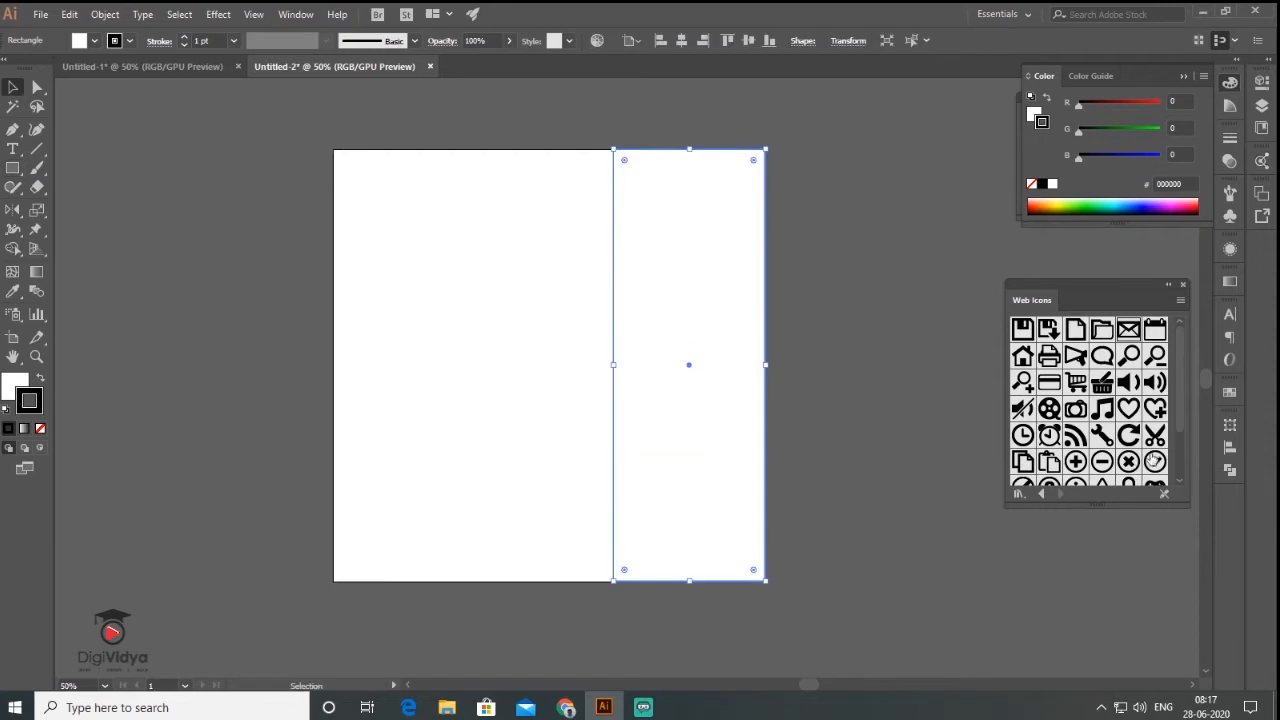
- Fill the rectangle with an orange gradient from the Brights gradient swatch library
click(296, 15)
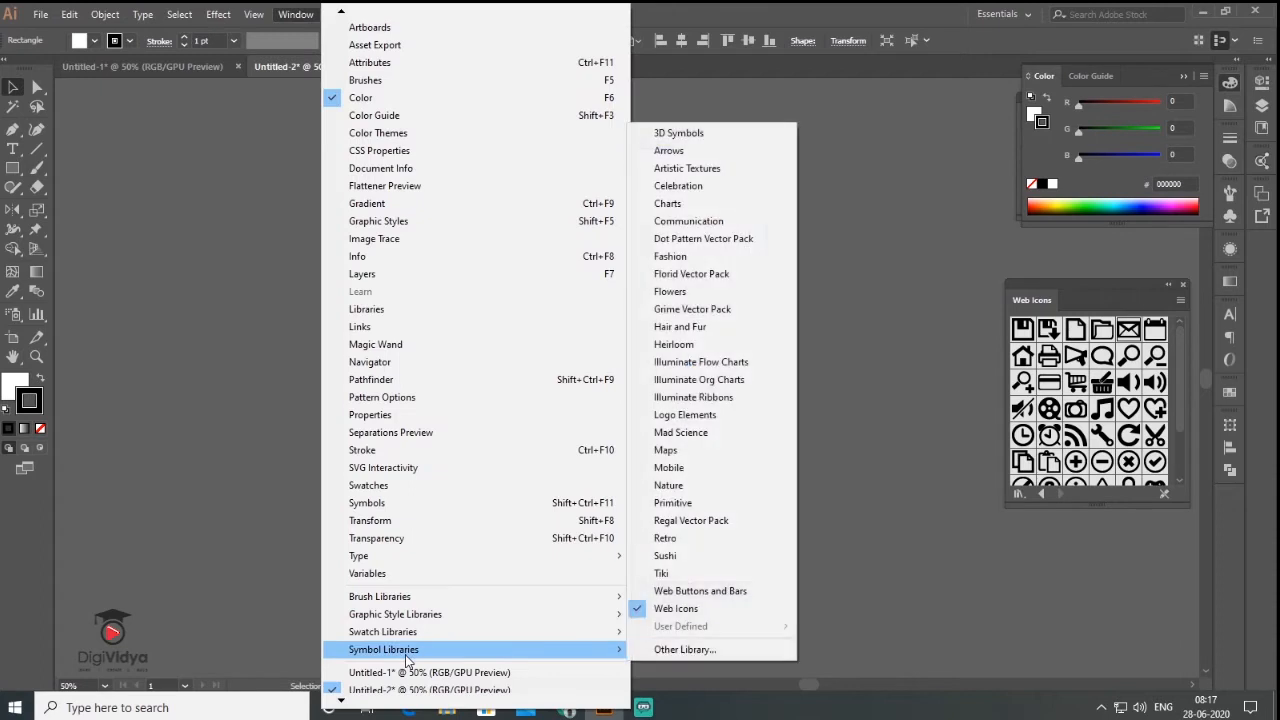
mouse_move(420, 641)
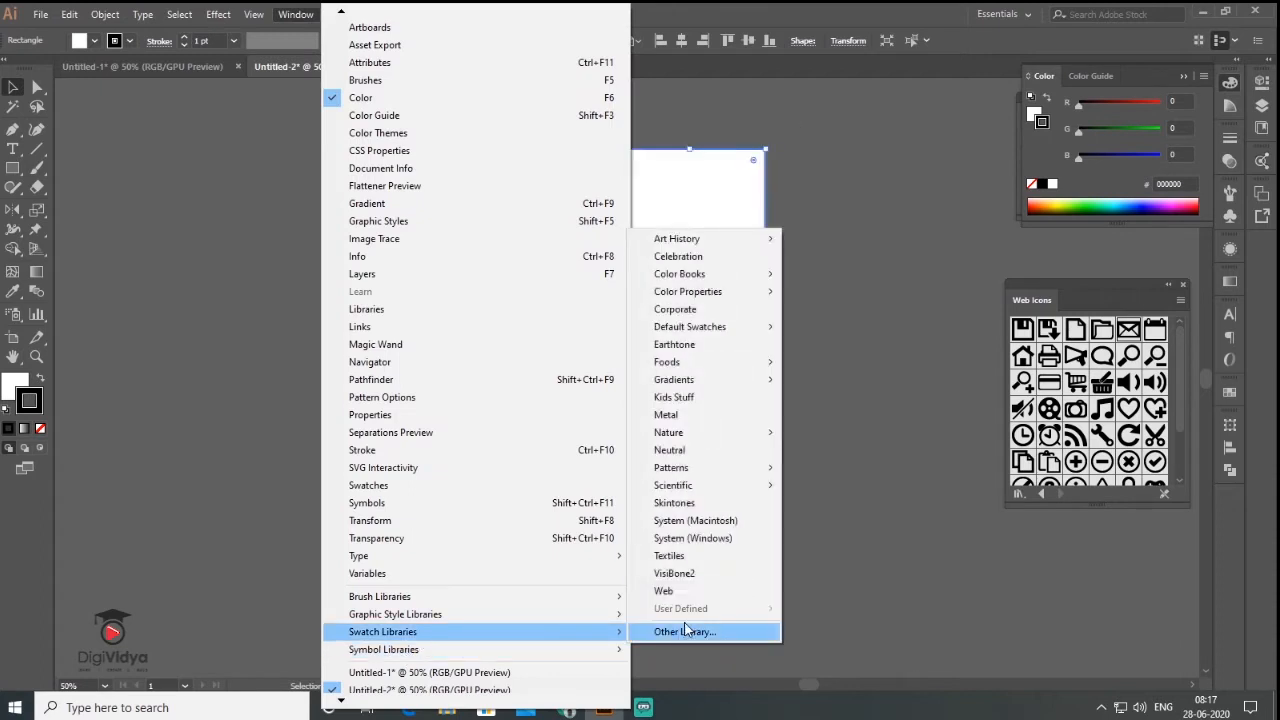
mouse_move(710, 385)
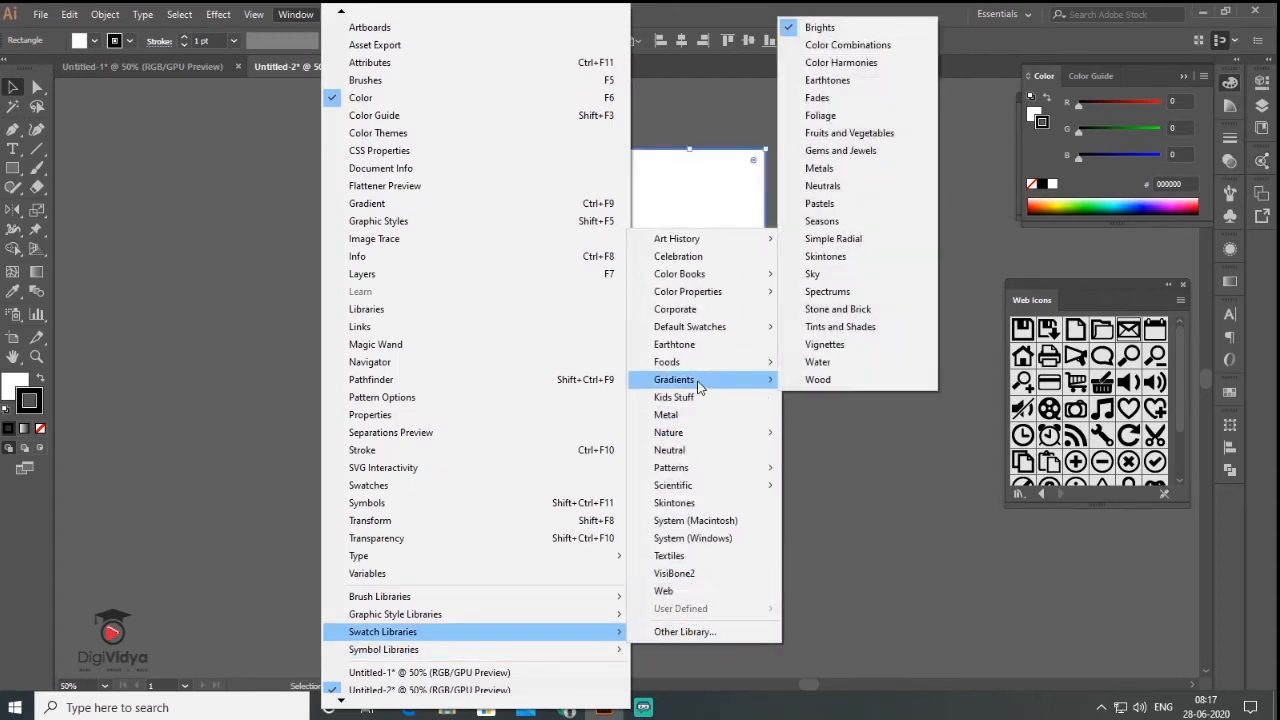
click(828, 31)
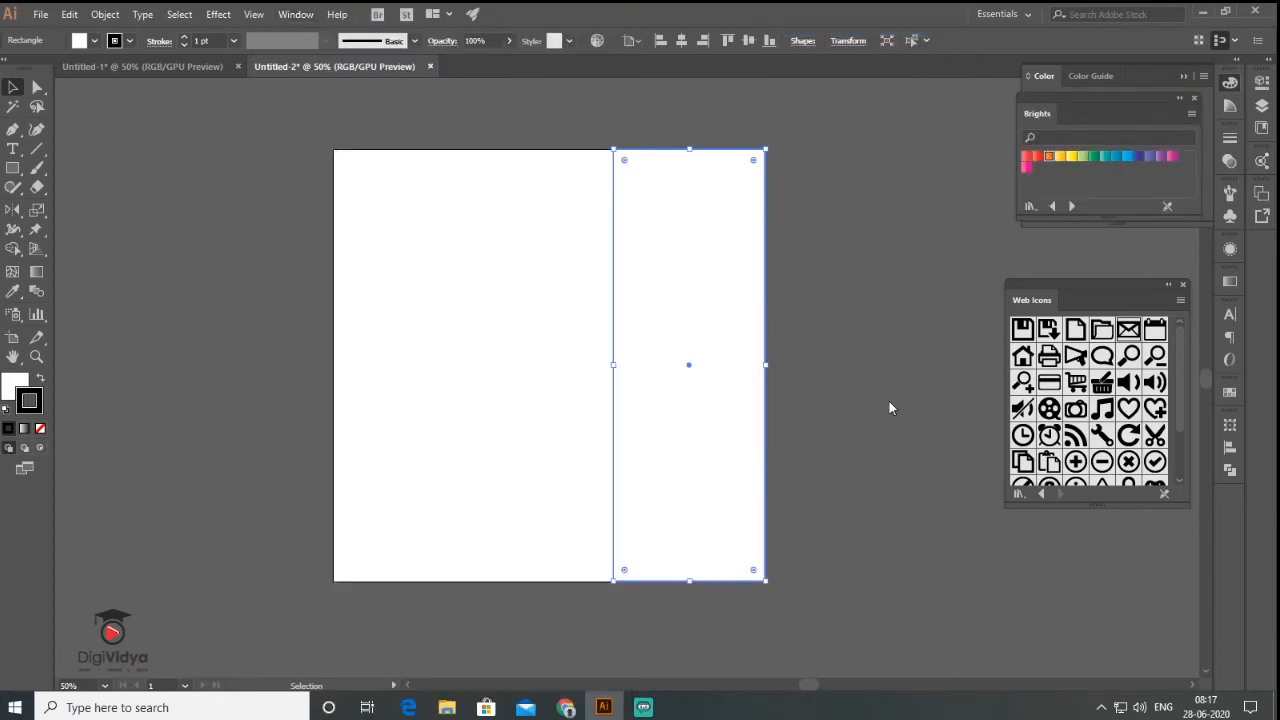
click(1047, 158)
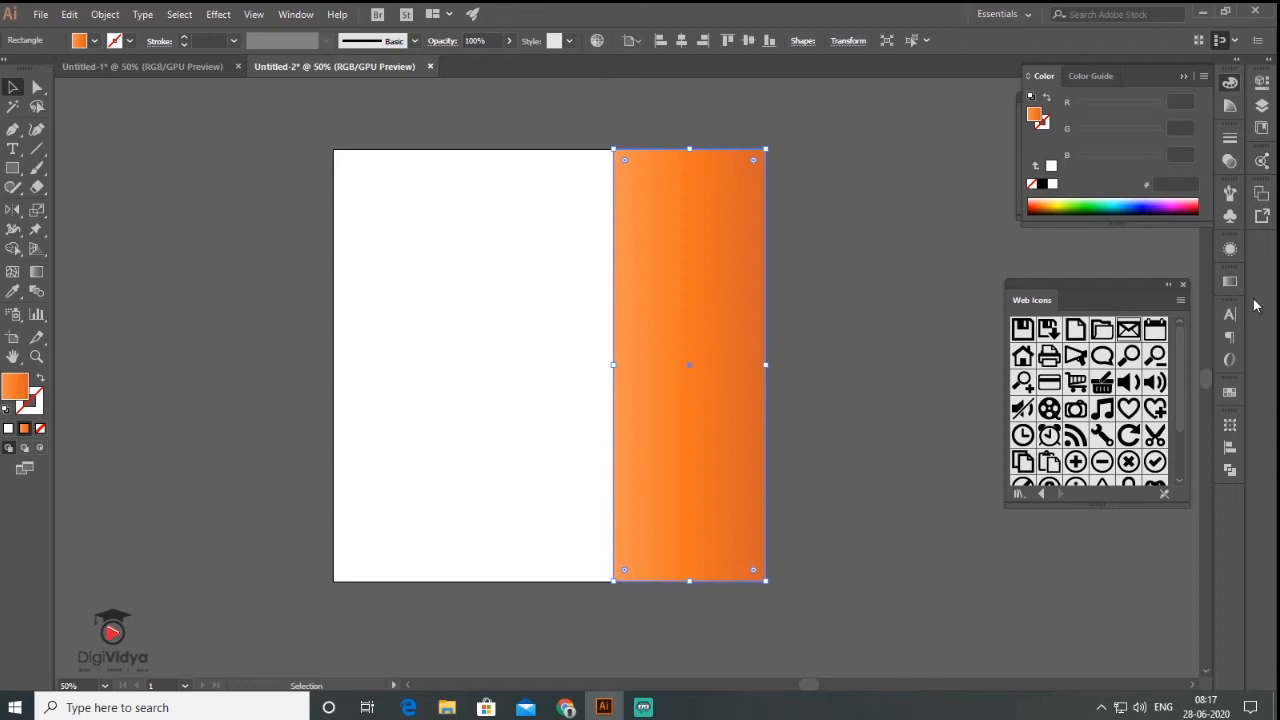
- Reduce the gradient to two stops, yellow-orange to red-orange
drag(1142, 279, 1141, 431)
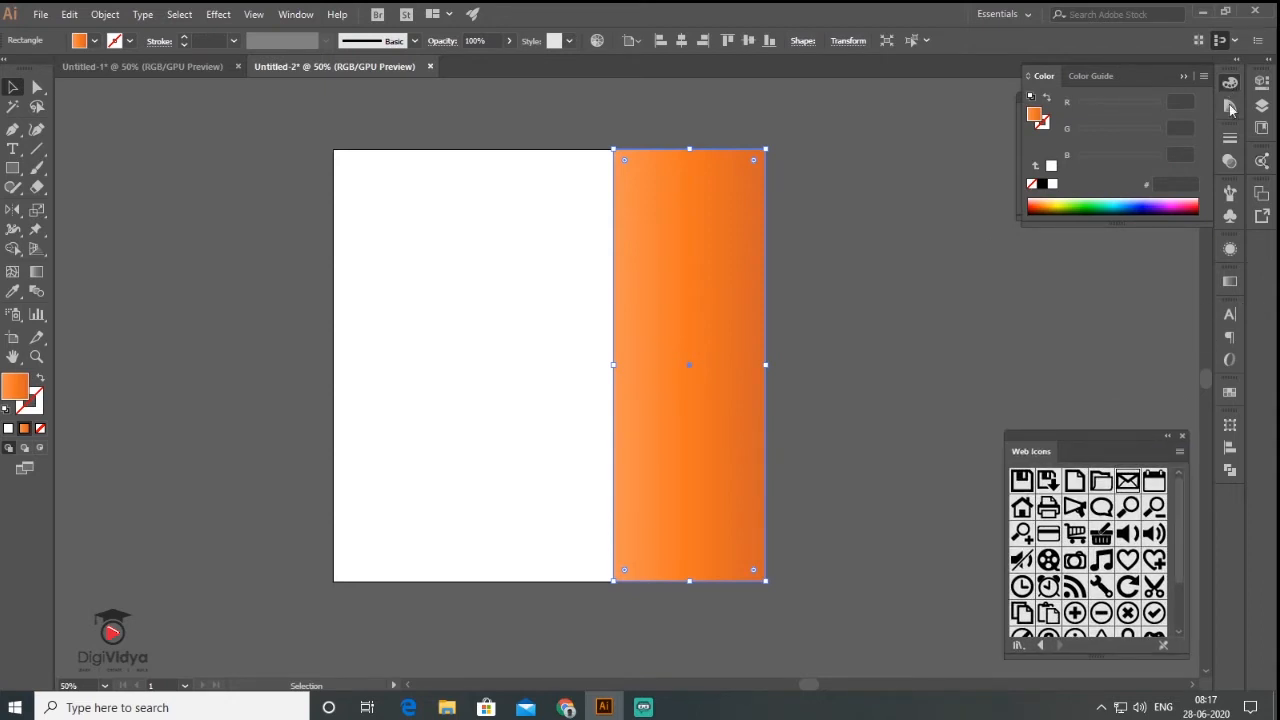
click(1230, 283)
drag(1077, 401, 970, 403)
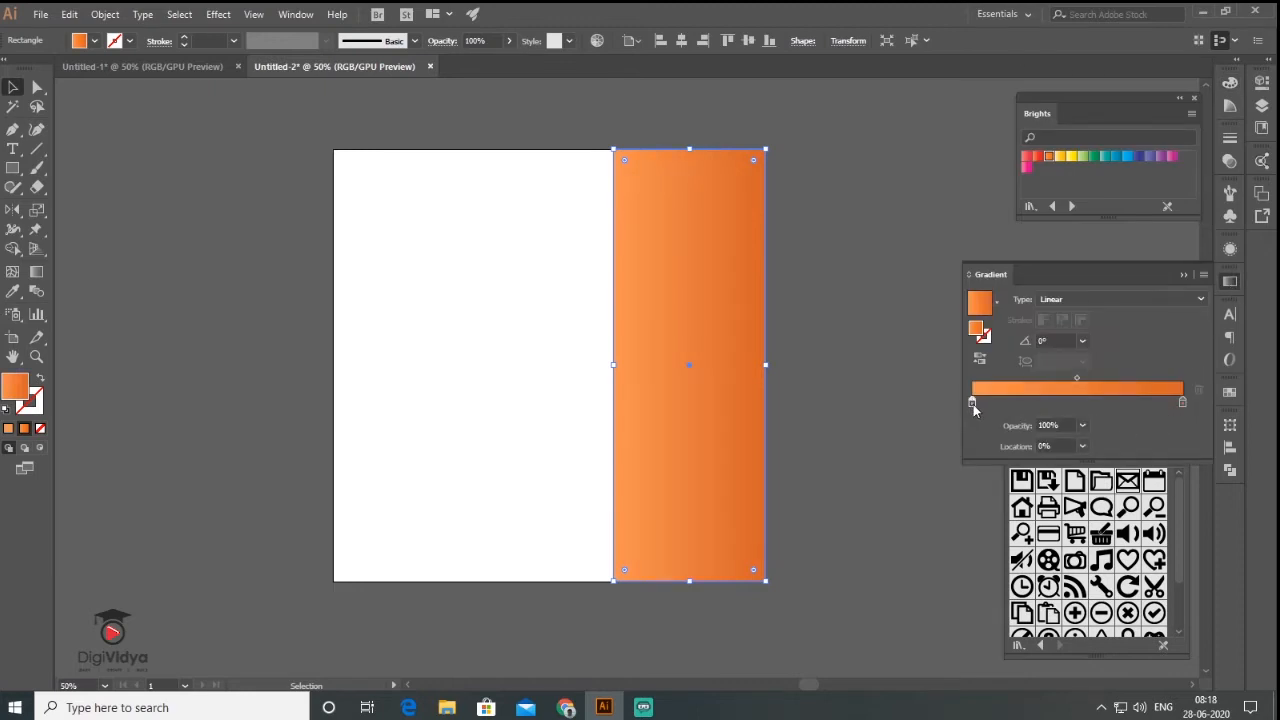
double_click(973, 404)
drag(1075, 517, 1045, 517)
drag(1094, 490, 1045, 518)
double_click(1182, 403)
drag(1116, 464, 1132, 464)
drag(1079, 491, 1068, 492)
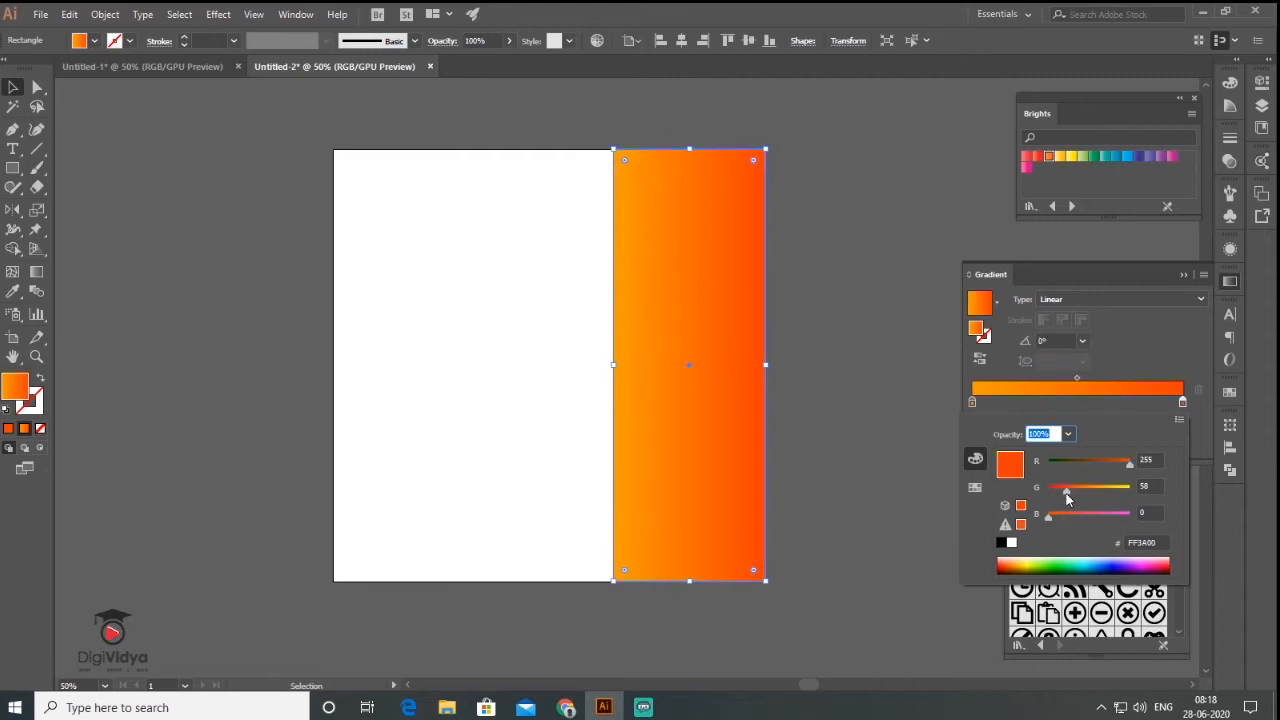
click(1160, 246)
click(1184, 275)
click(1155, 403)
- Draw a thin 502×30 px horizontal bar across the gradient panel
click(13, 172)
drag(591, 422, 831, 432)
click(716, 320)
drag(690, 150, 693, 175)
click(850, 330)
click(803, 428)
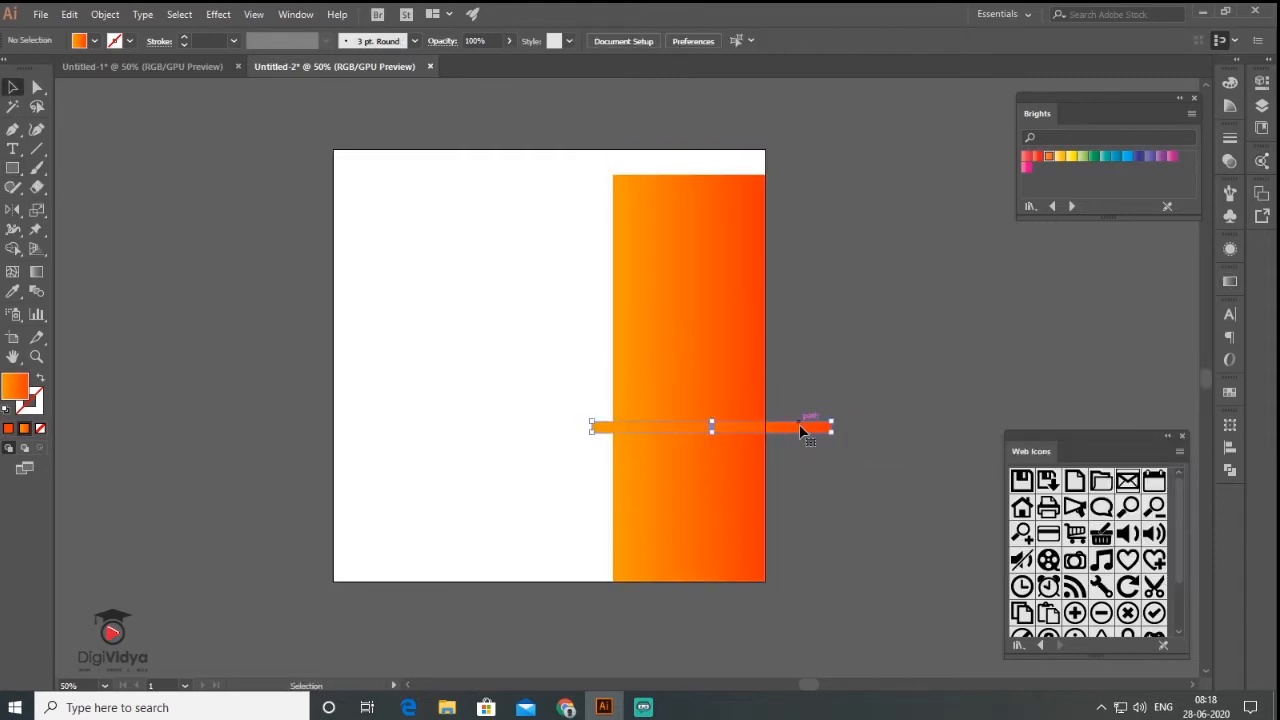
- Delete the stray bar and draw a solid deep blue artboard-sized rectangle
key(Delete)
click(13, 168)
drag(333, 149, 767, 579)
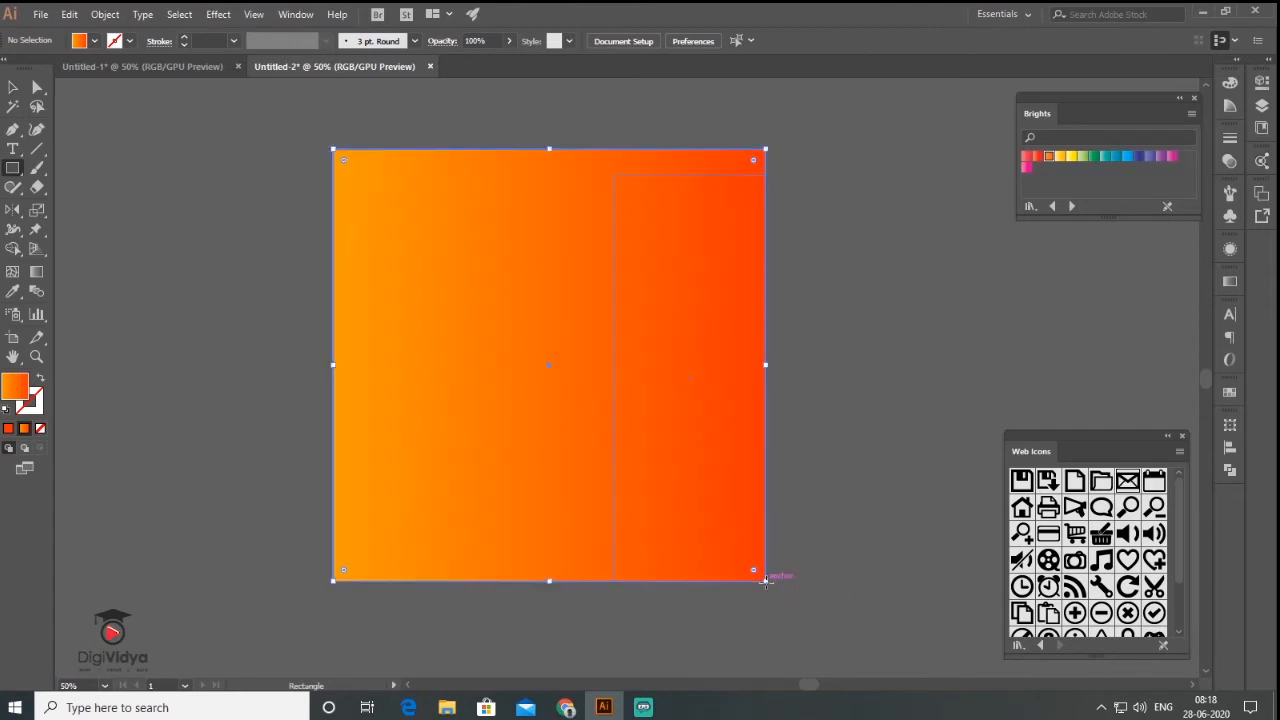
double_click(9, 391)
click(878, 343)
click(843, 321)
click(1028, 267)
click(8, 428)
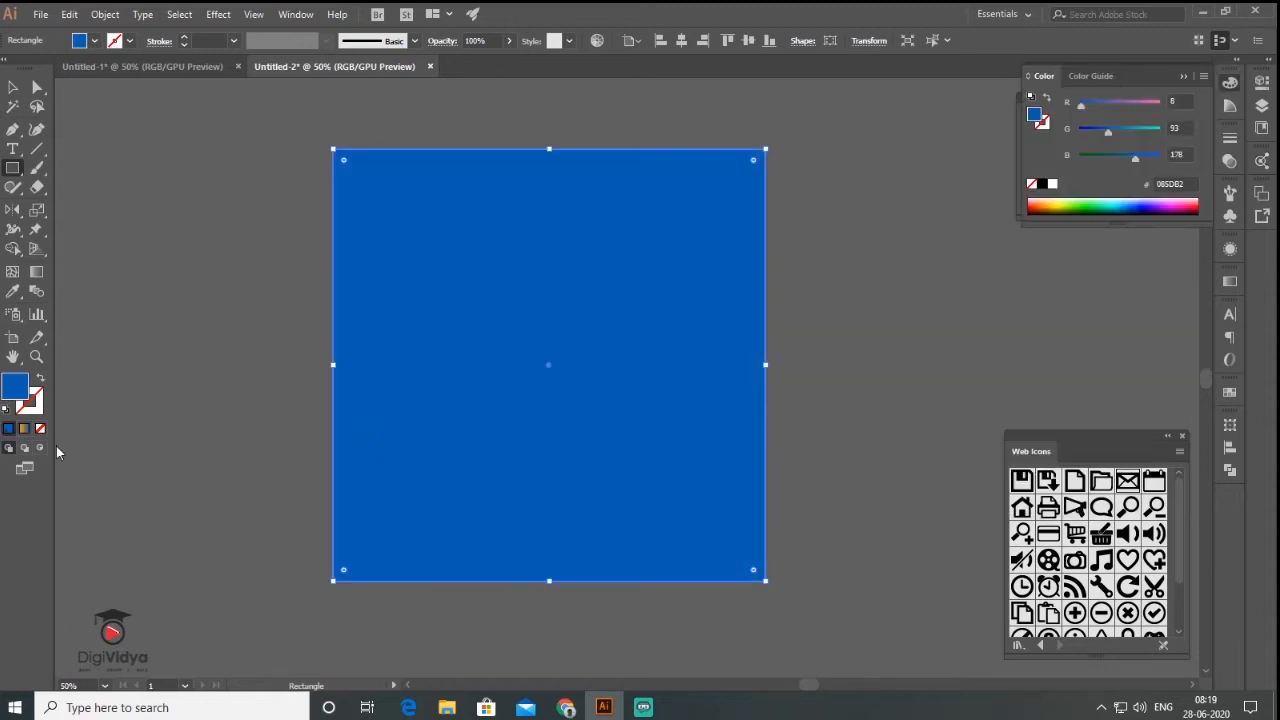
- Send the blue rectangle behind the orange gradient panel
click(12, 87)
right_click(469, 243)
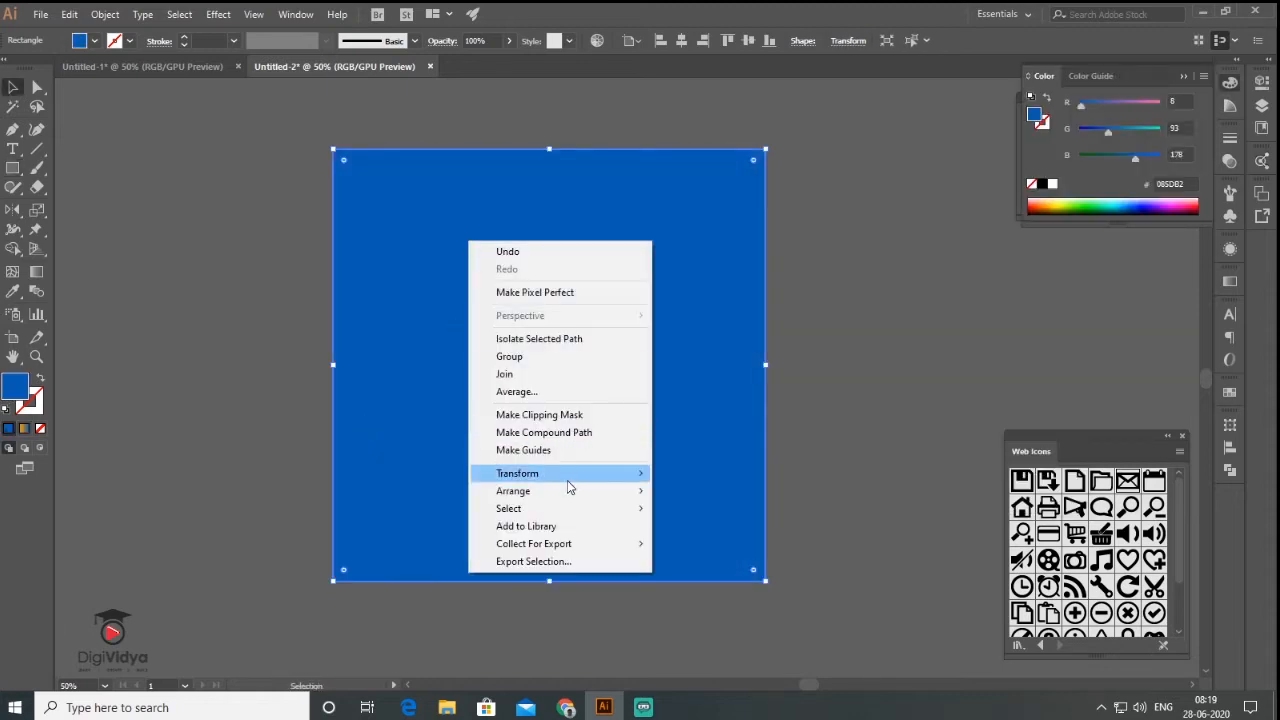
mouse_move(569, 491)
click(700, 543)
click(860, 292)
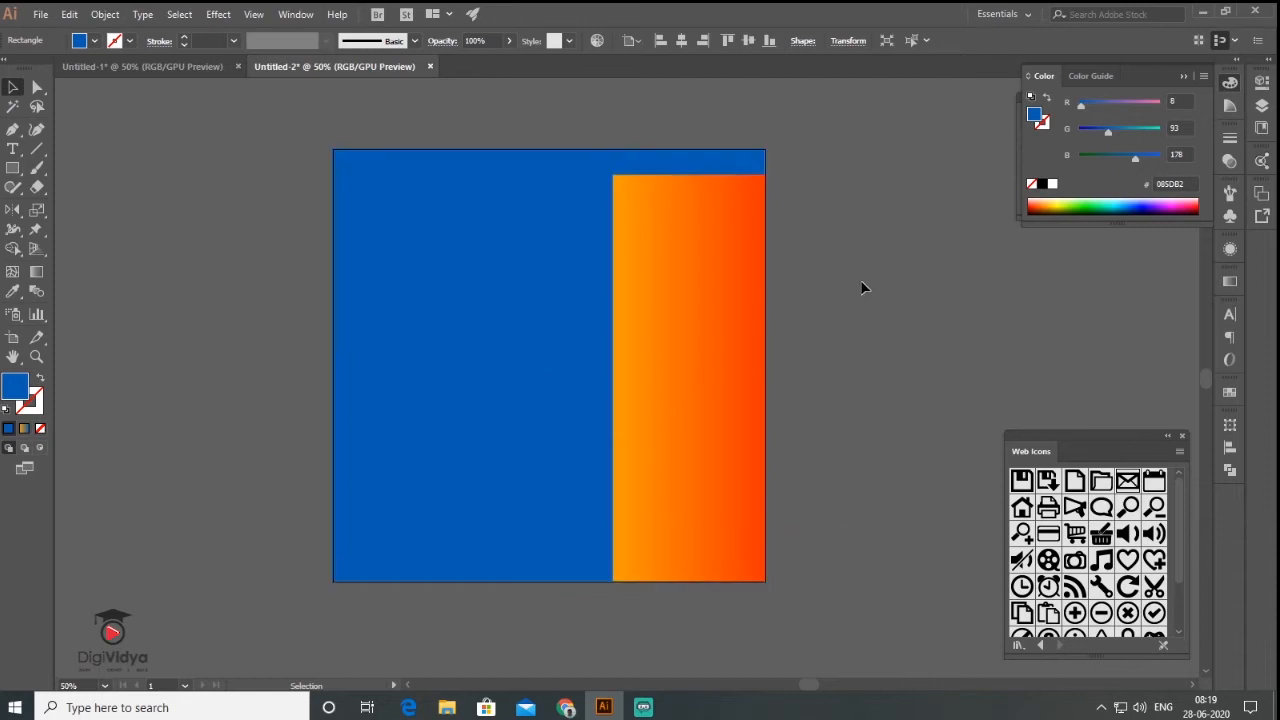
- Lower the orange panel's top-left anchor by 112 px to slant its top edge
click(645, 180)
click(37, 88)
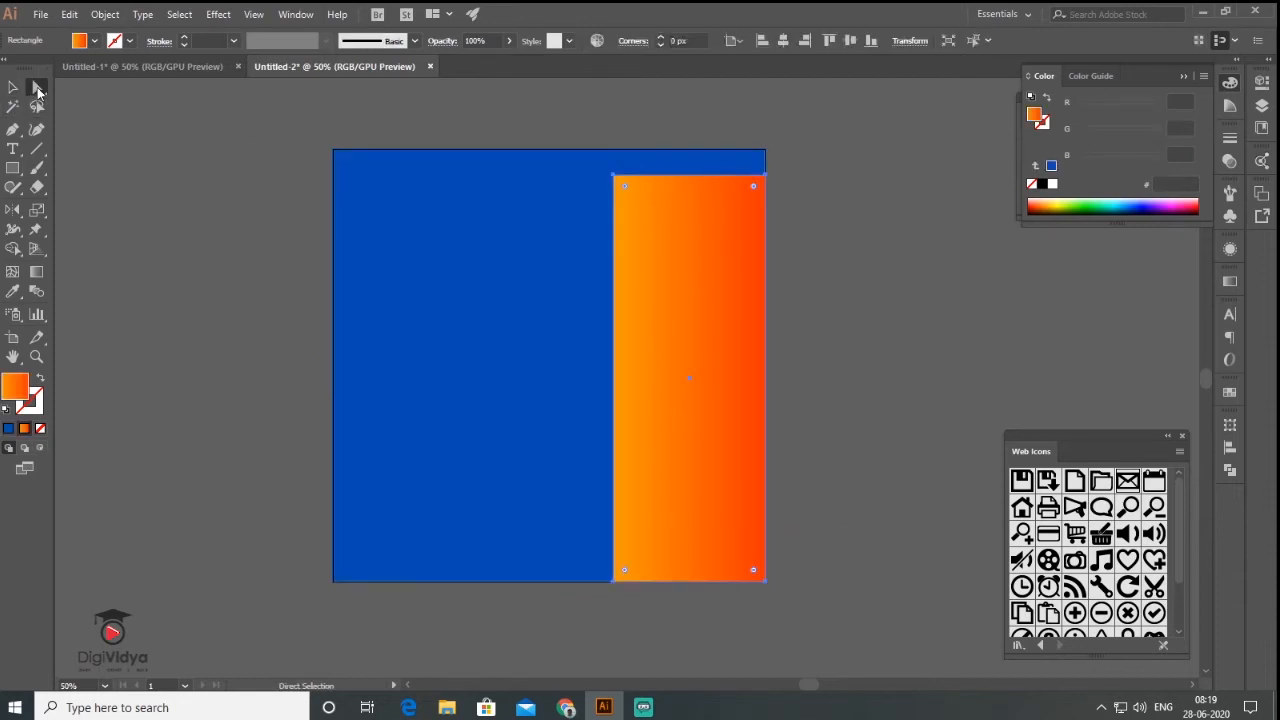
click(614, 177)
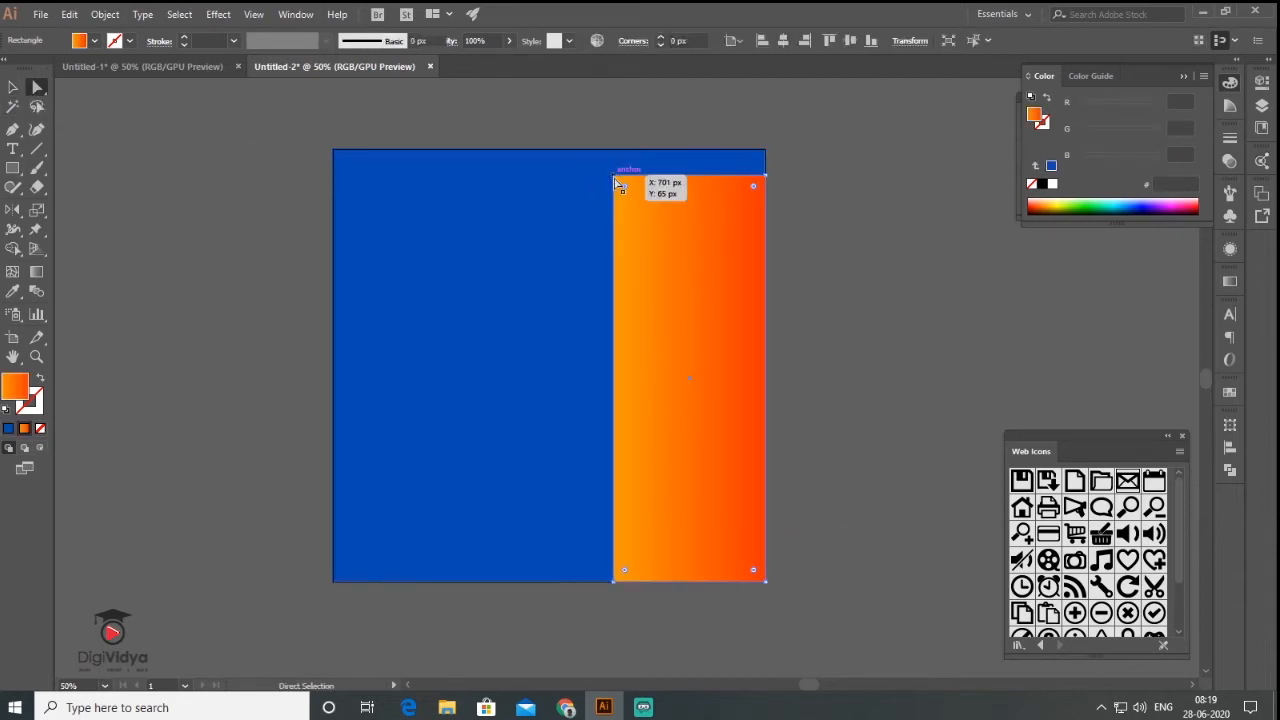
key(ctrl+shift+a)
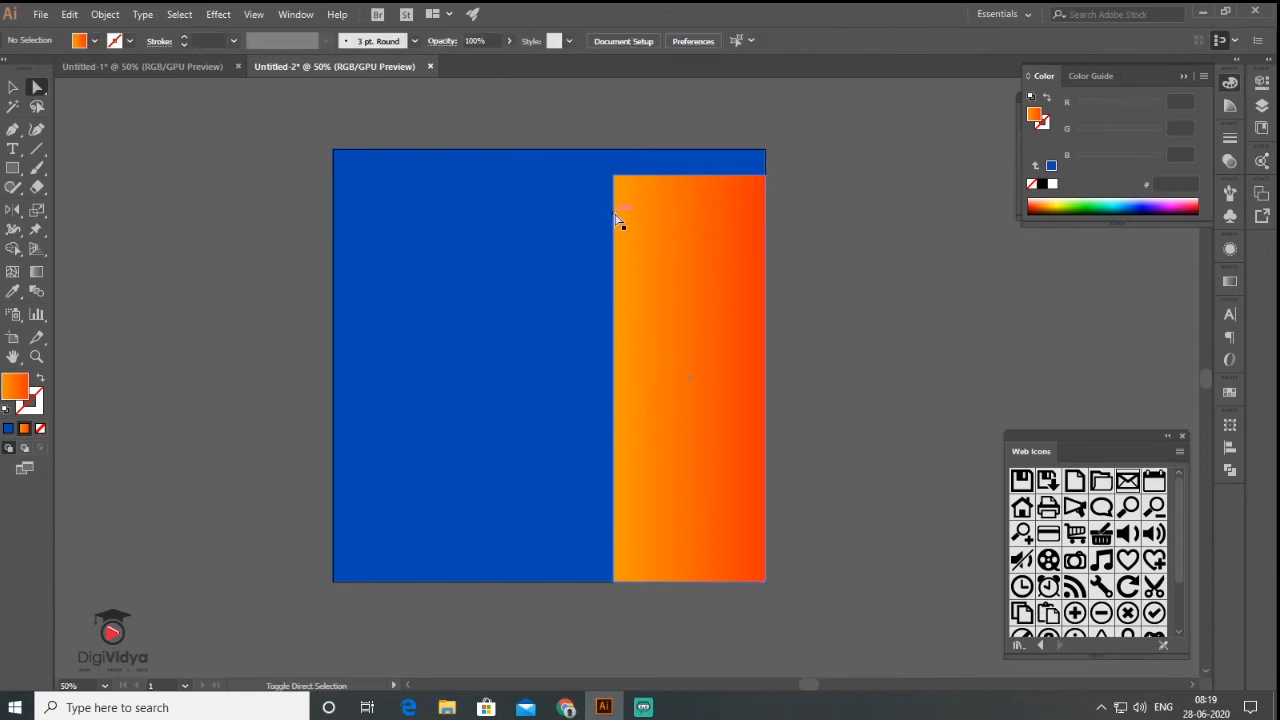
drag(614, 177, 612, 218)
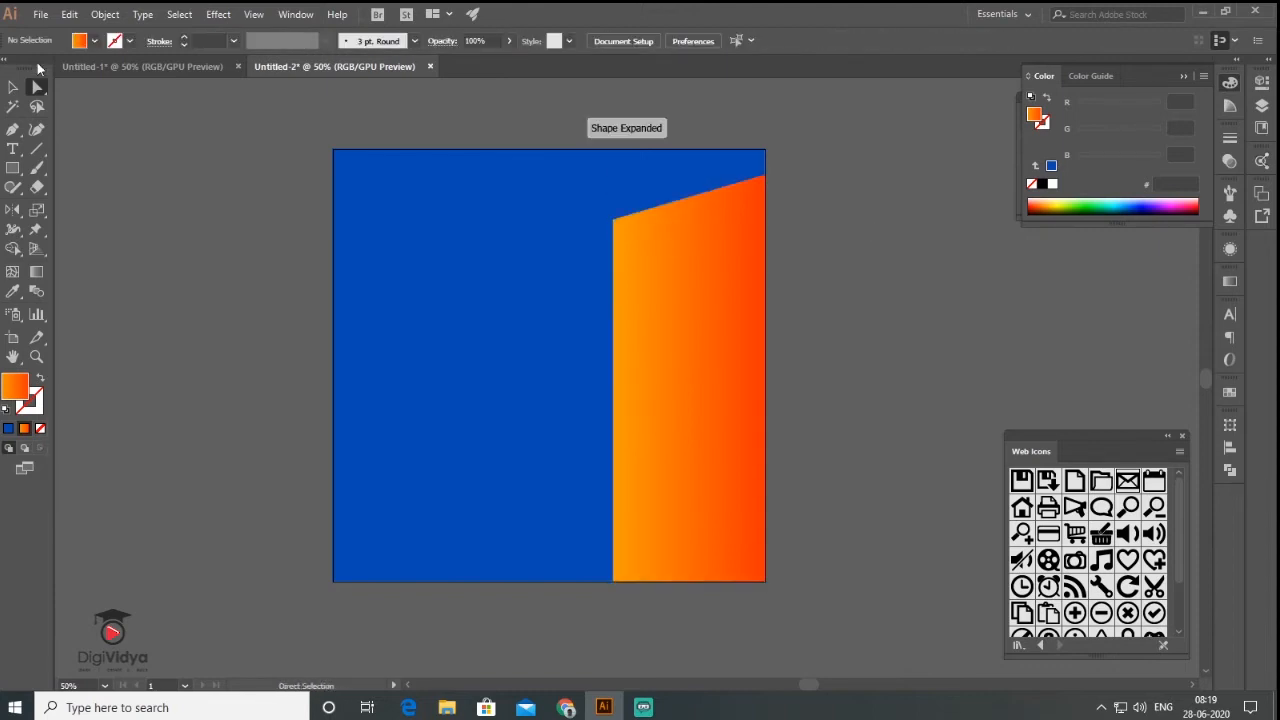
click(14, 170)
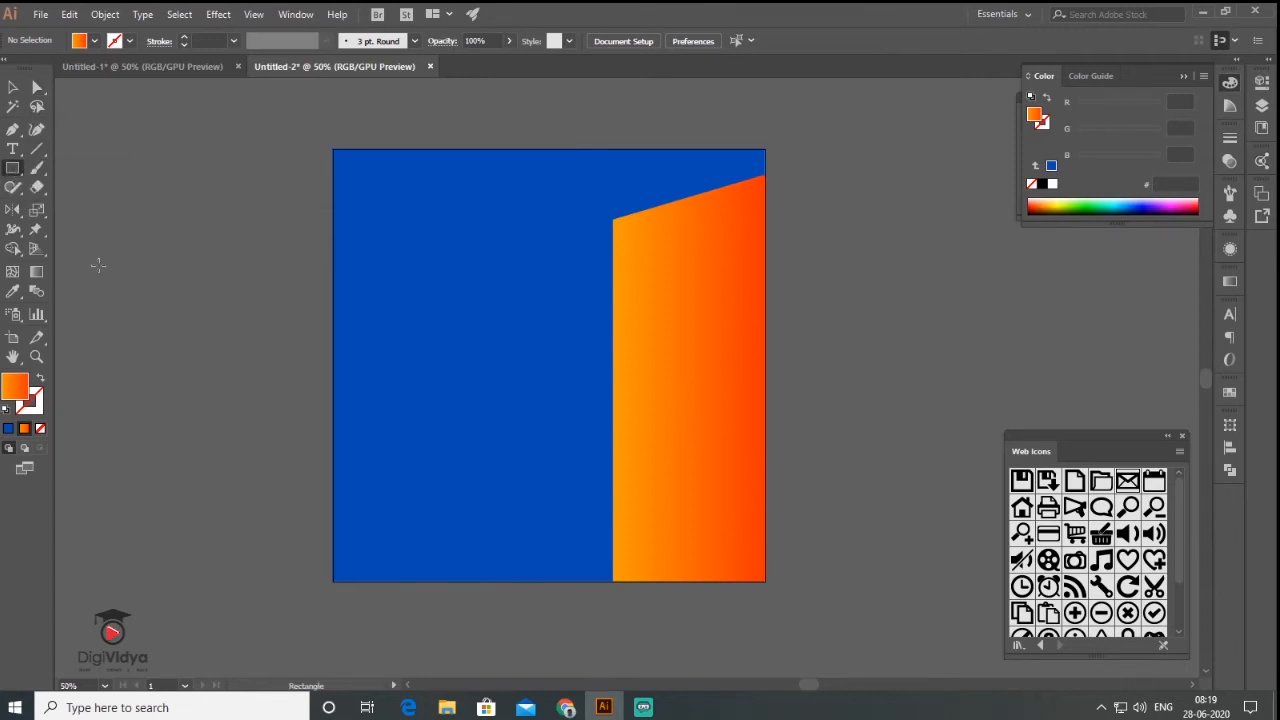
- Create a five-sided polygon with the Polygon tool
click(15, 175)
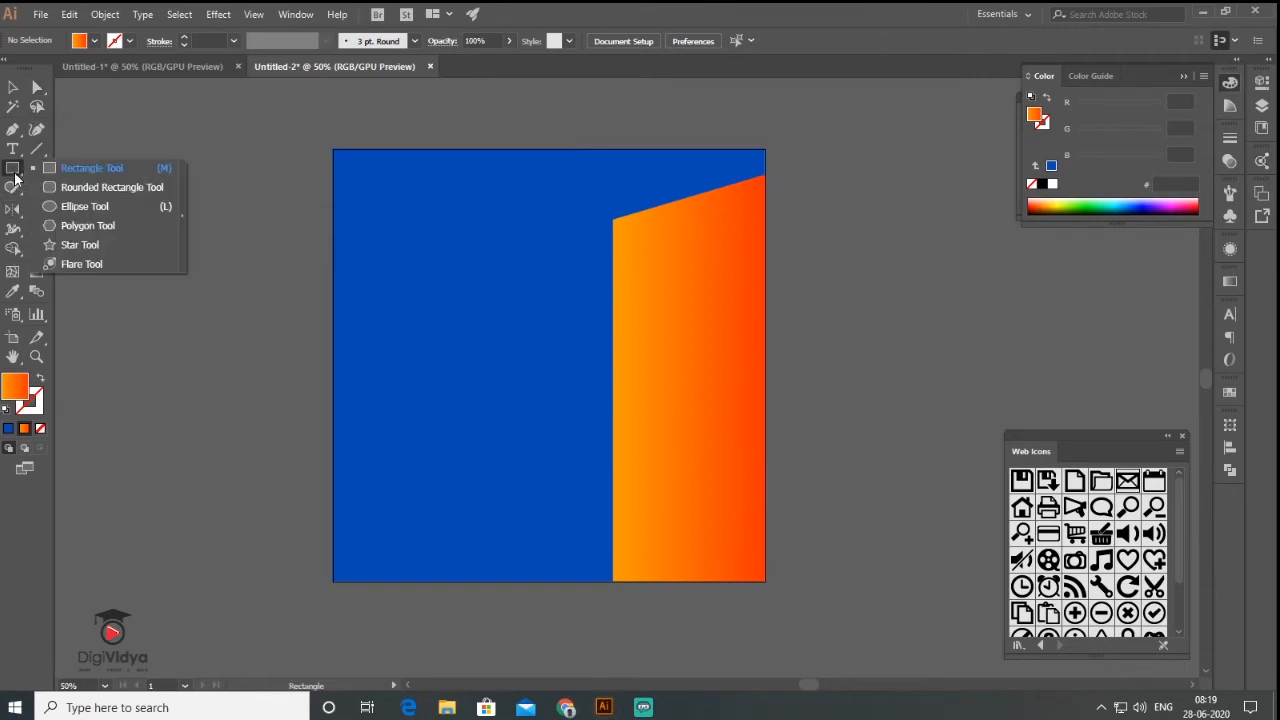
click(104, 227)
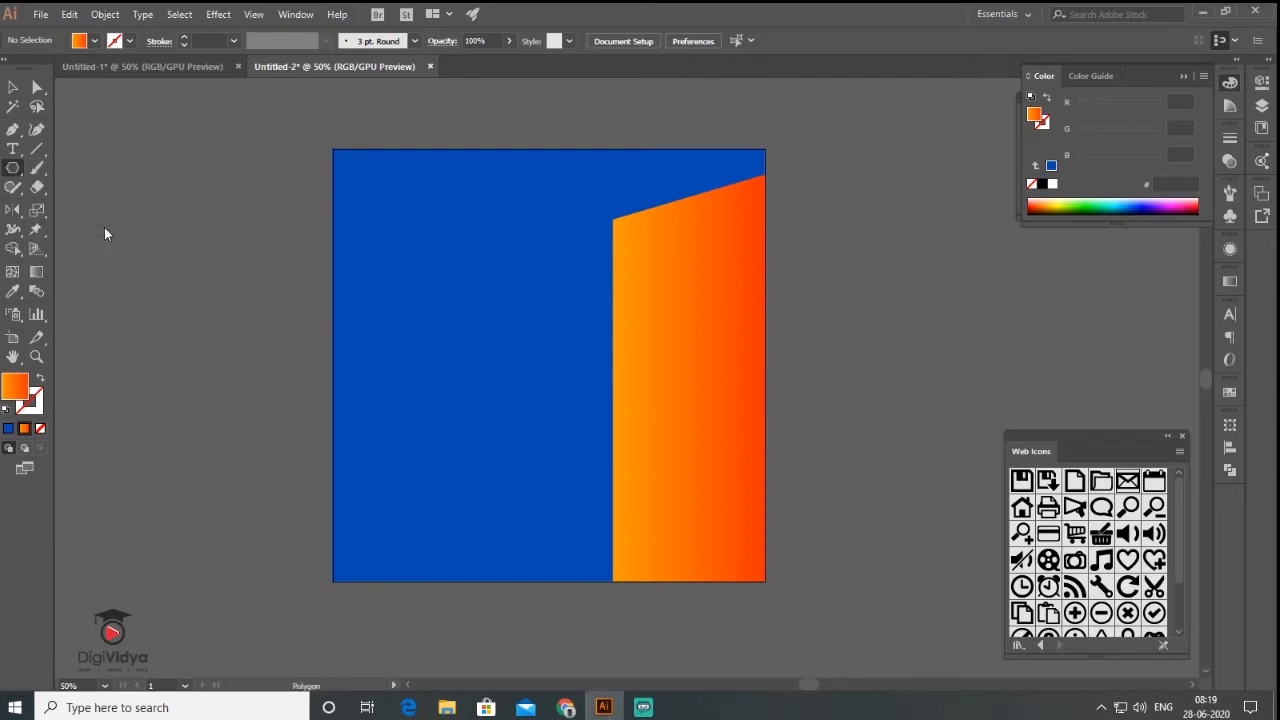
click(532, 372)
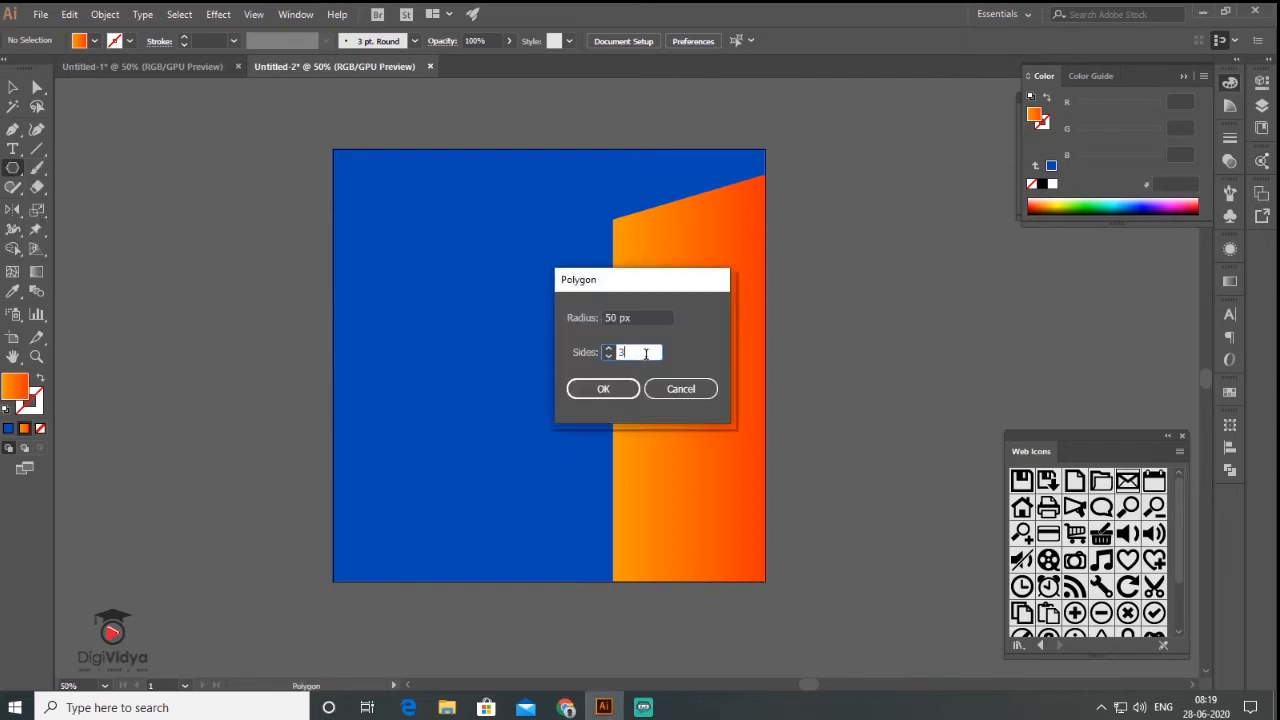
text(5)
click(597, 390)
key(v)
click(180, 207)
- Enlarge the pentagon to about 330 px, rotate it 180°, and move it onto the blue rectangle
drag(198, 223, 391, 406)
drag(396, 183, 150, 469)
key(a)
drag(248, 348, 510, 290)
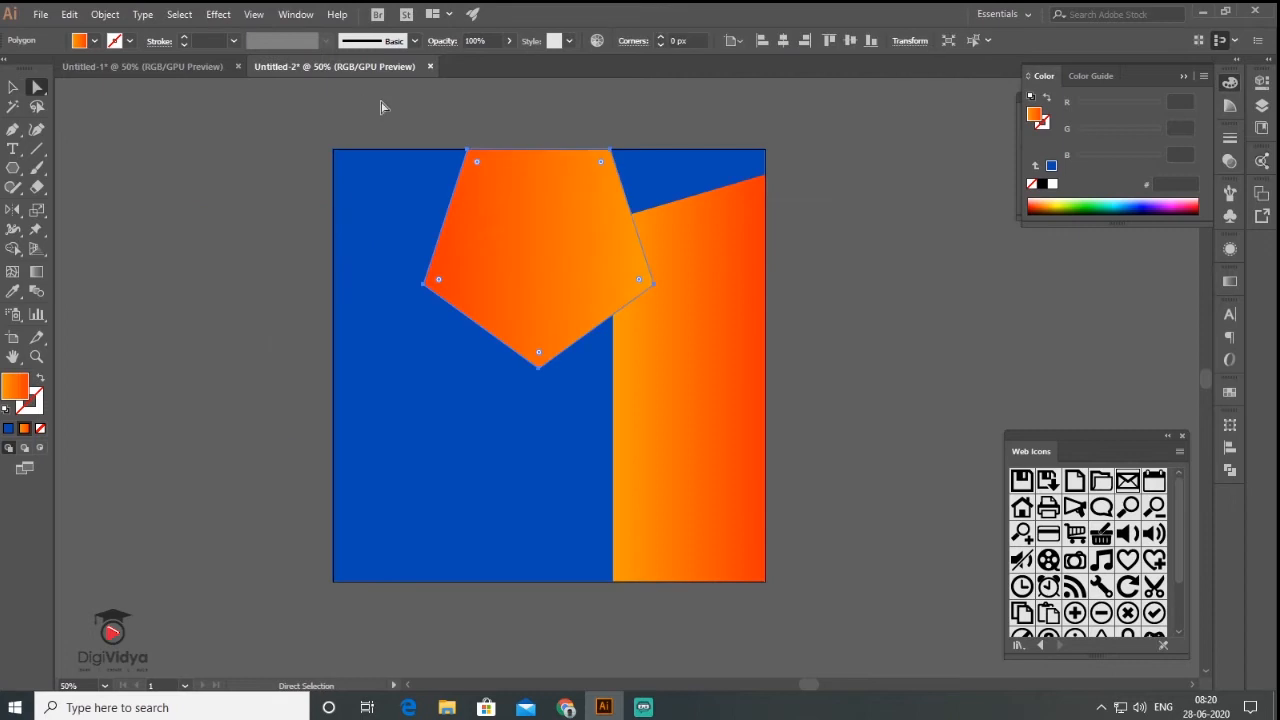
click(444, 124)
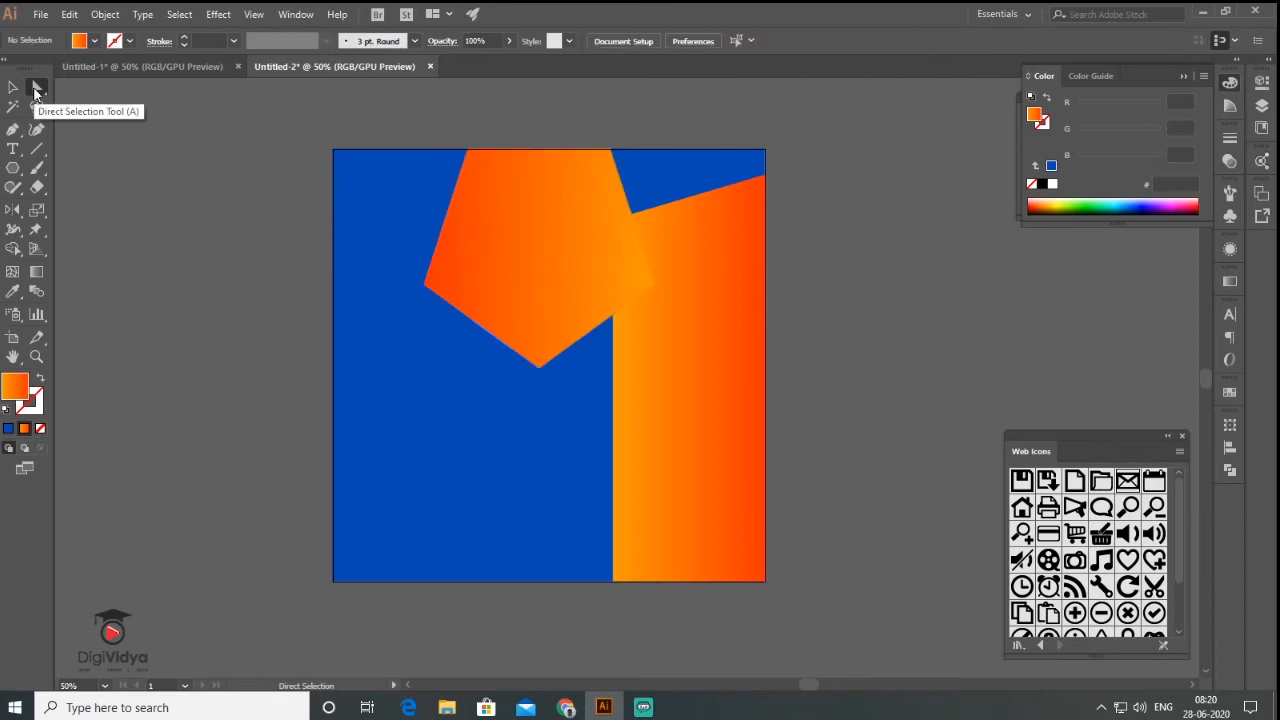
- Drag the pentagon's anchors to the artboard corners and stretch its bottom point lower
drag(468, 150, 334, 151)
drag(610, 150, 726, 165)
drag(540, 366, 540, 447)
drag(421, 285, 334, 365)
drag(655, 290, 726, 358)
key(v)
drag(540, 447, 539, 470)
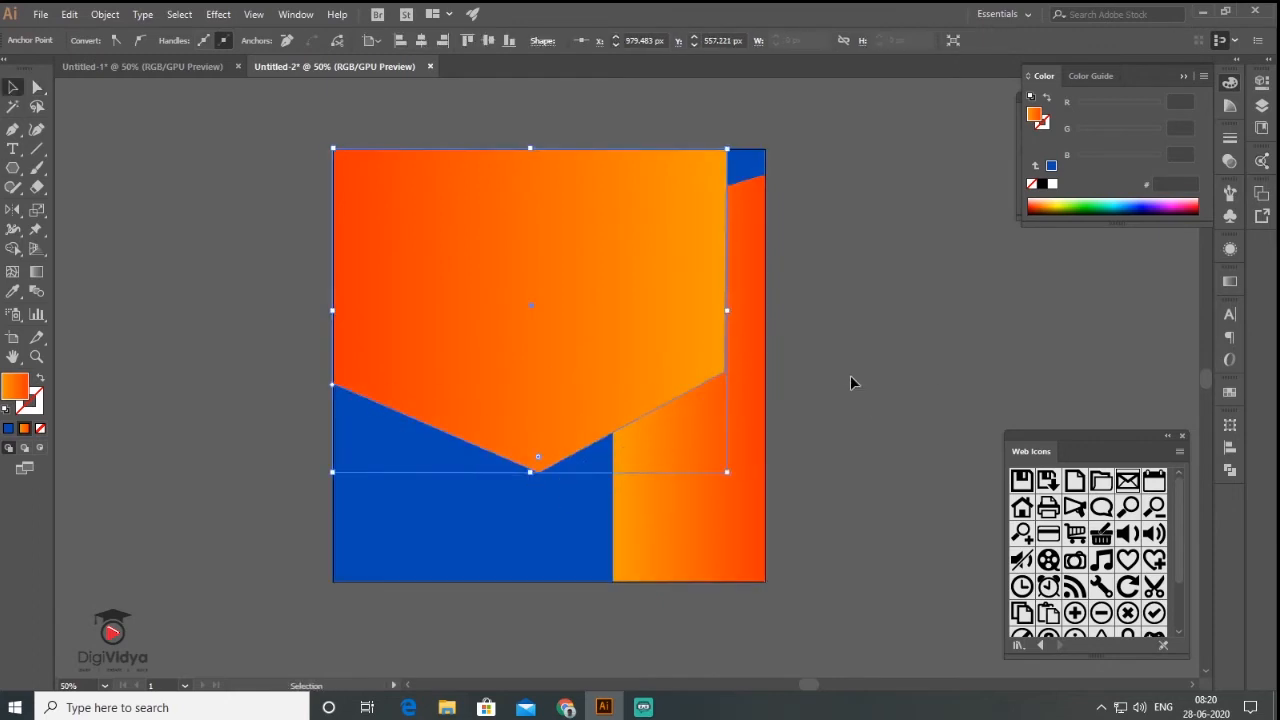
click(845, 372)
click(490, 312)
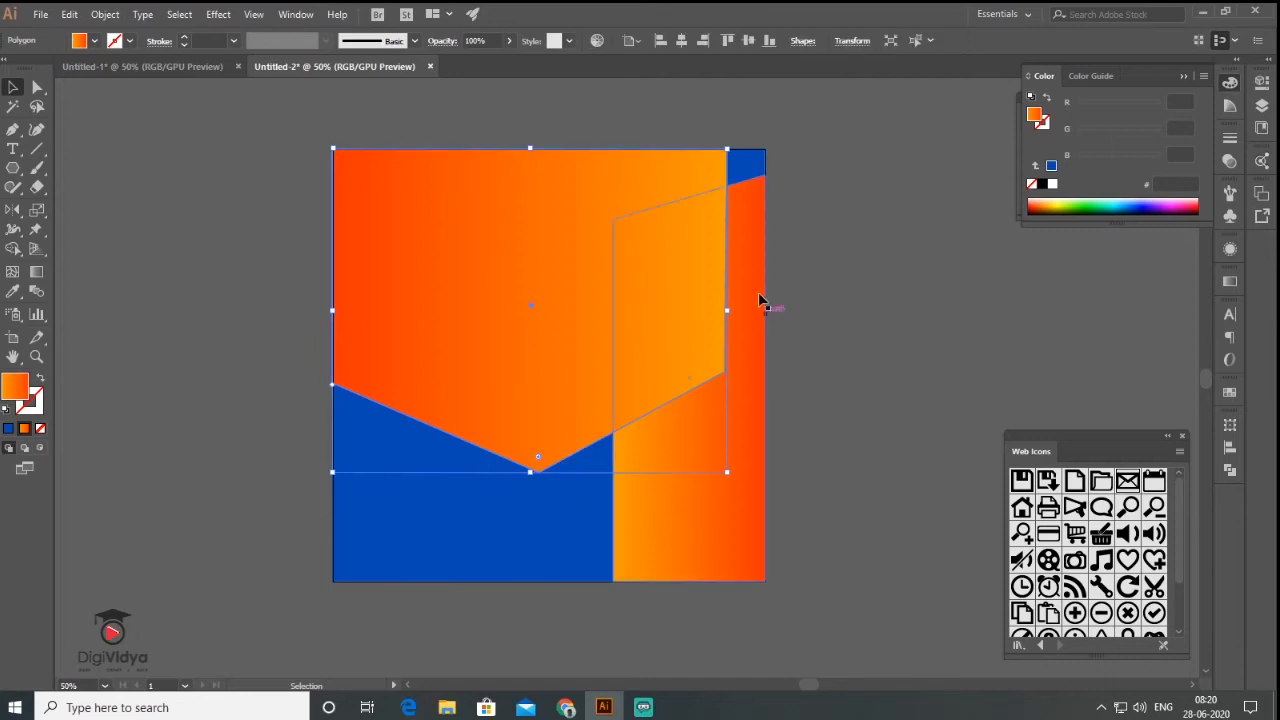
- Place the house photo, enlarge it, and position it over the top of the artboard
click(40, 14)
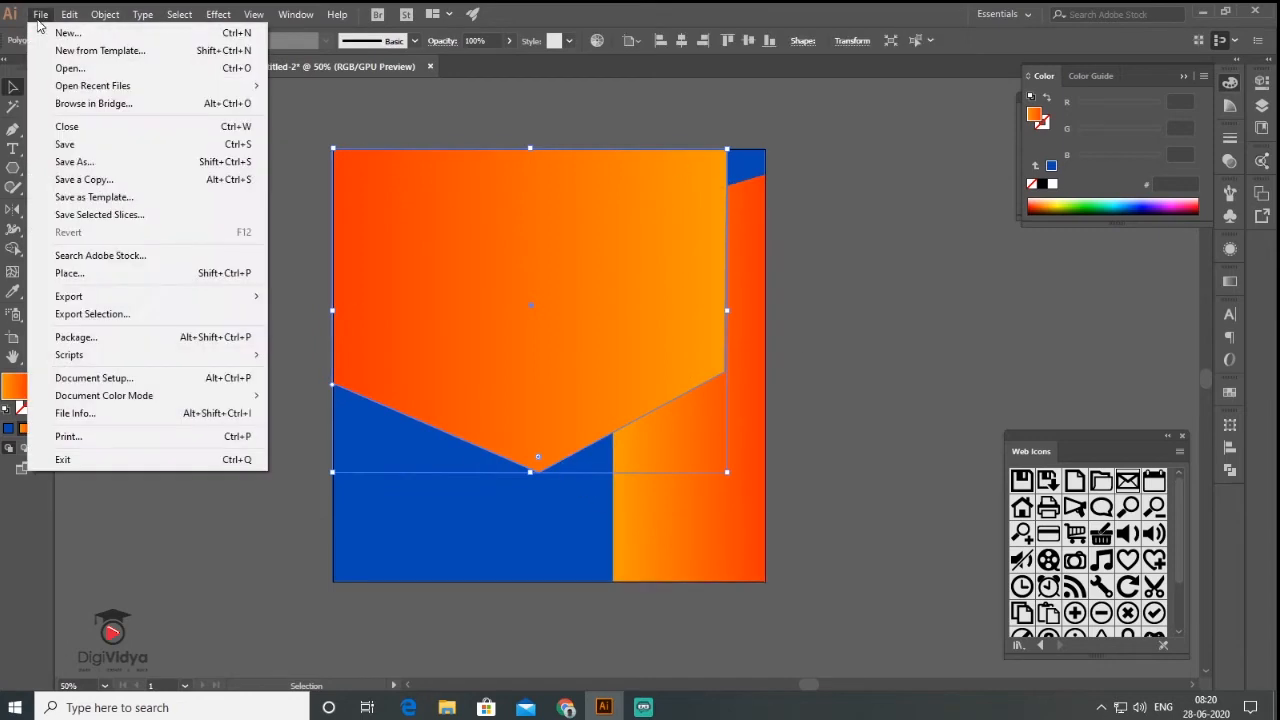
click(142, 274)
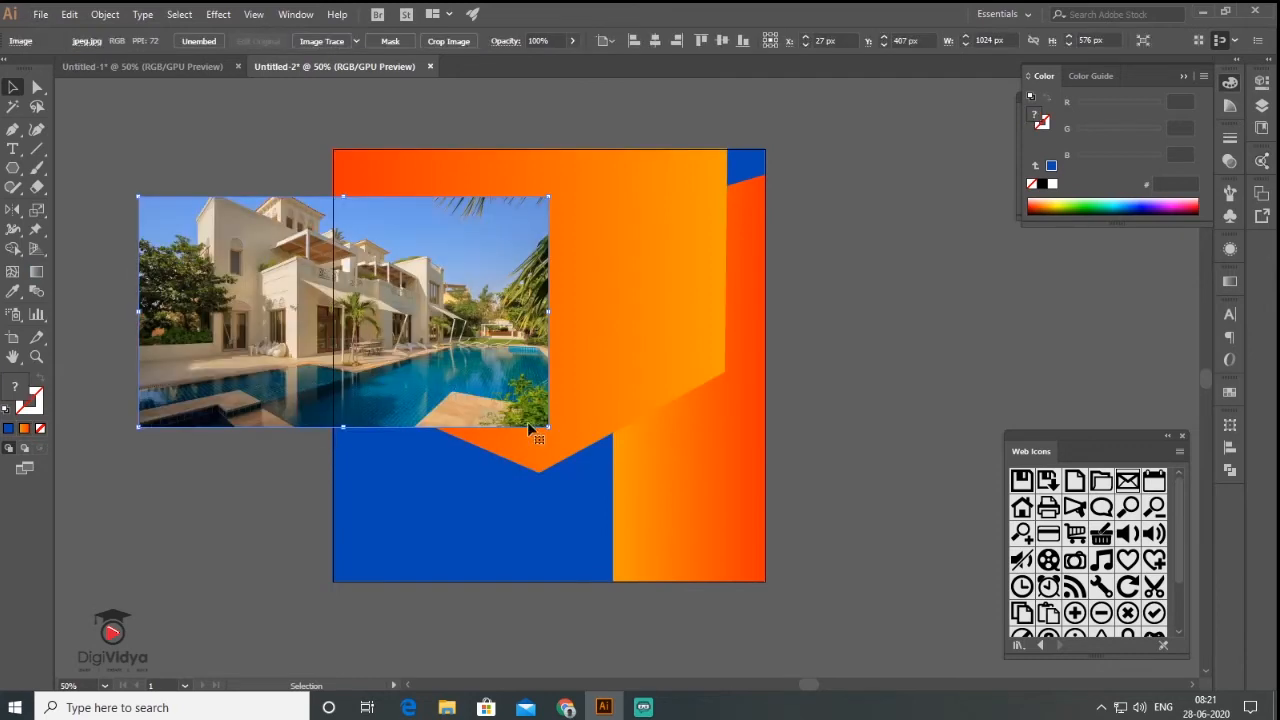
drag(549, 430, 670, 495)
drag(413, 410, 629, 297)
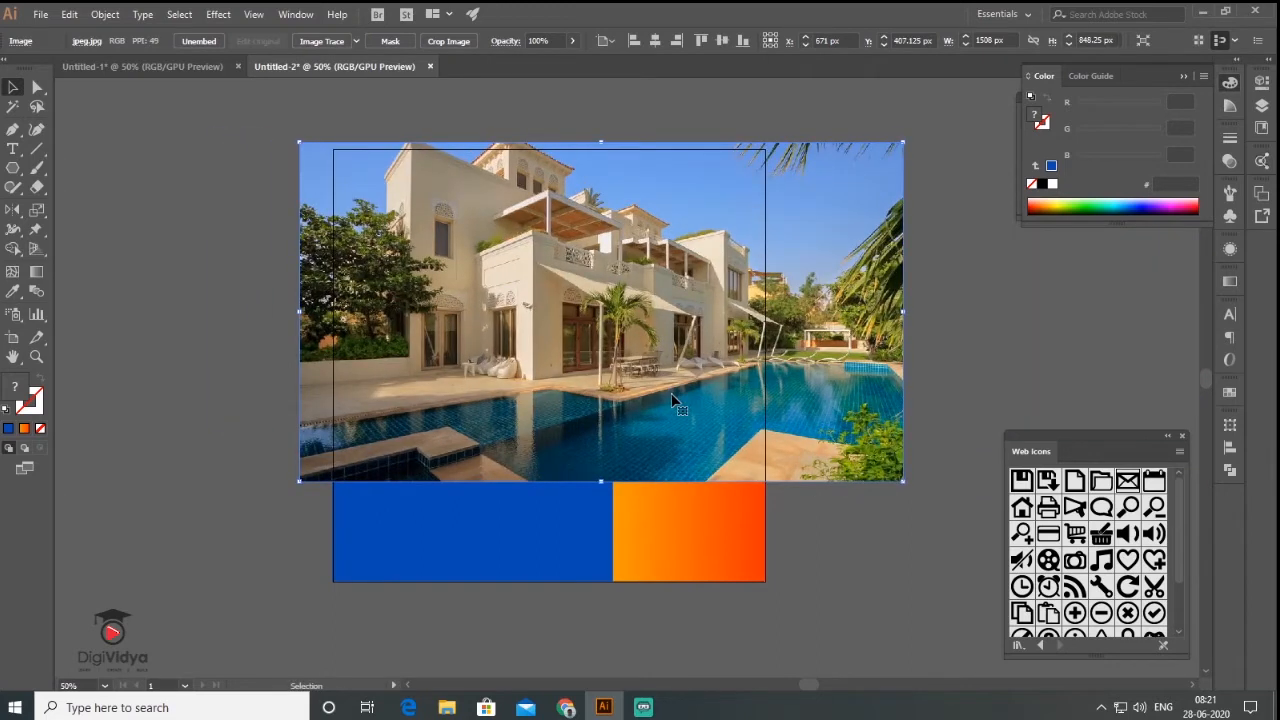
- Send the photo backward and clip it inside the orange banner shape
right_click(588, 328)
mouse_move(680, 460)
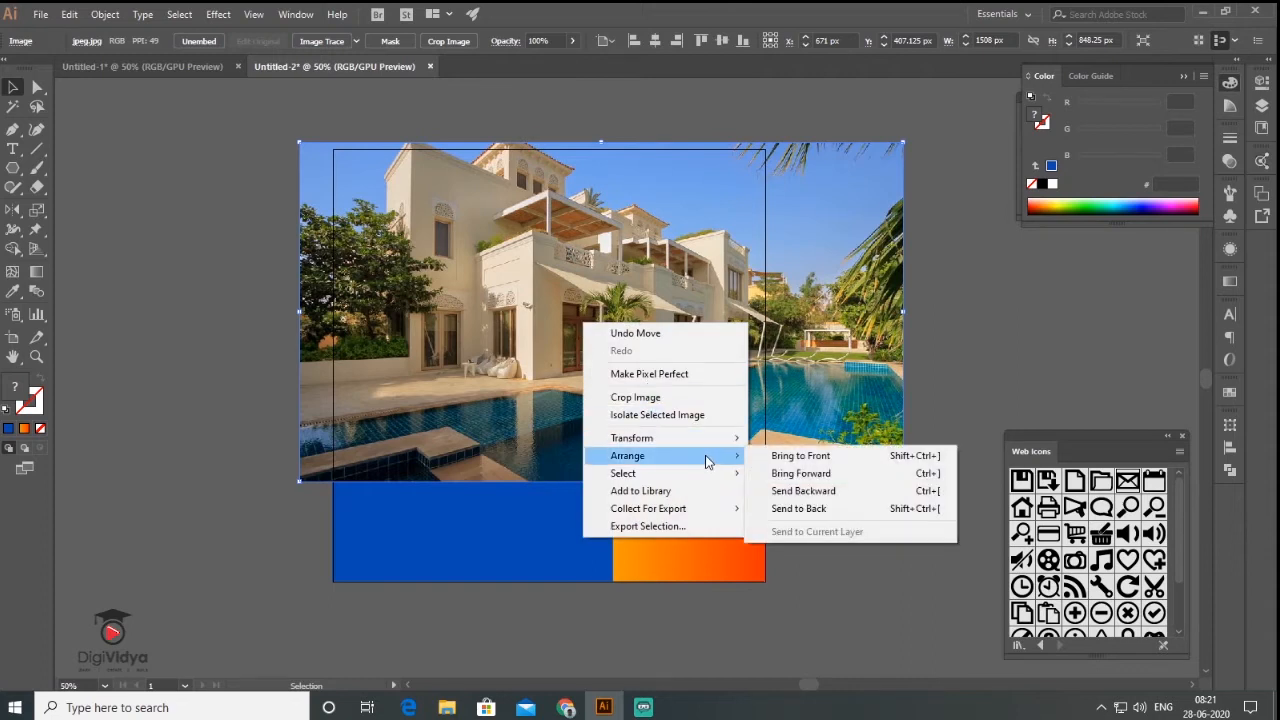
click(808, 494)
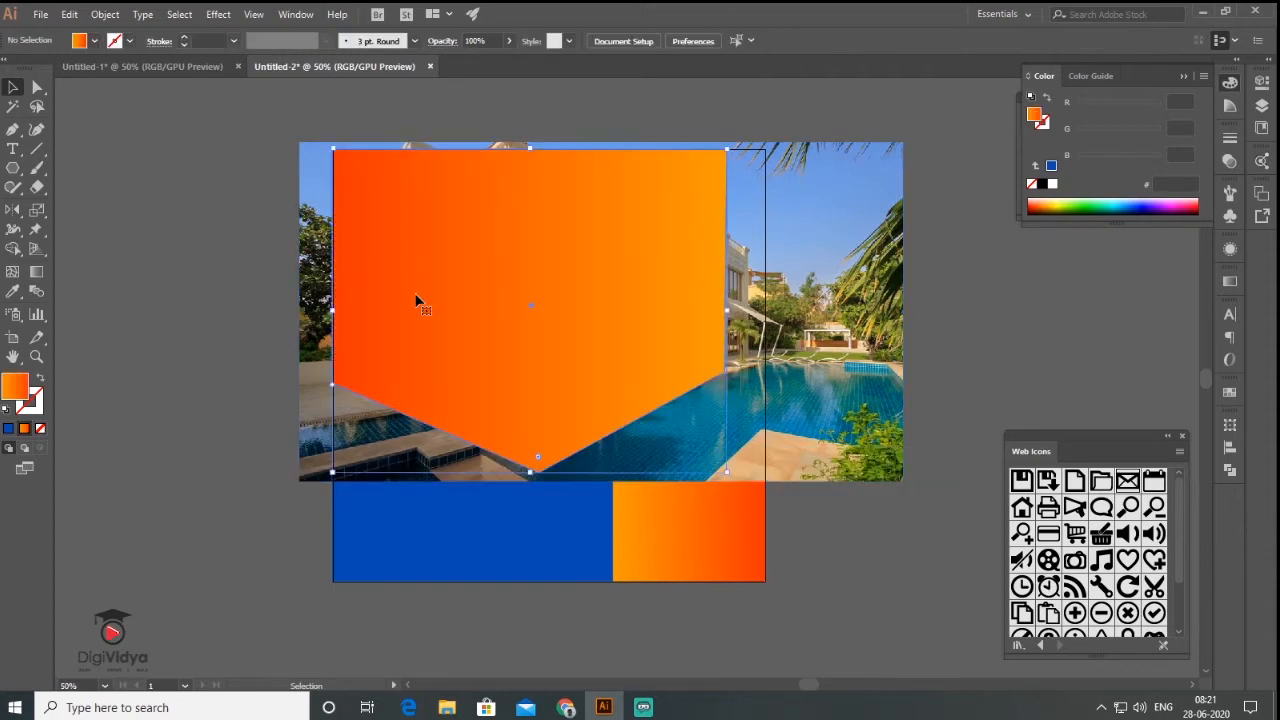
click(417, 300)
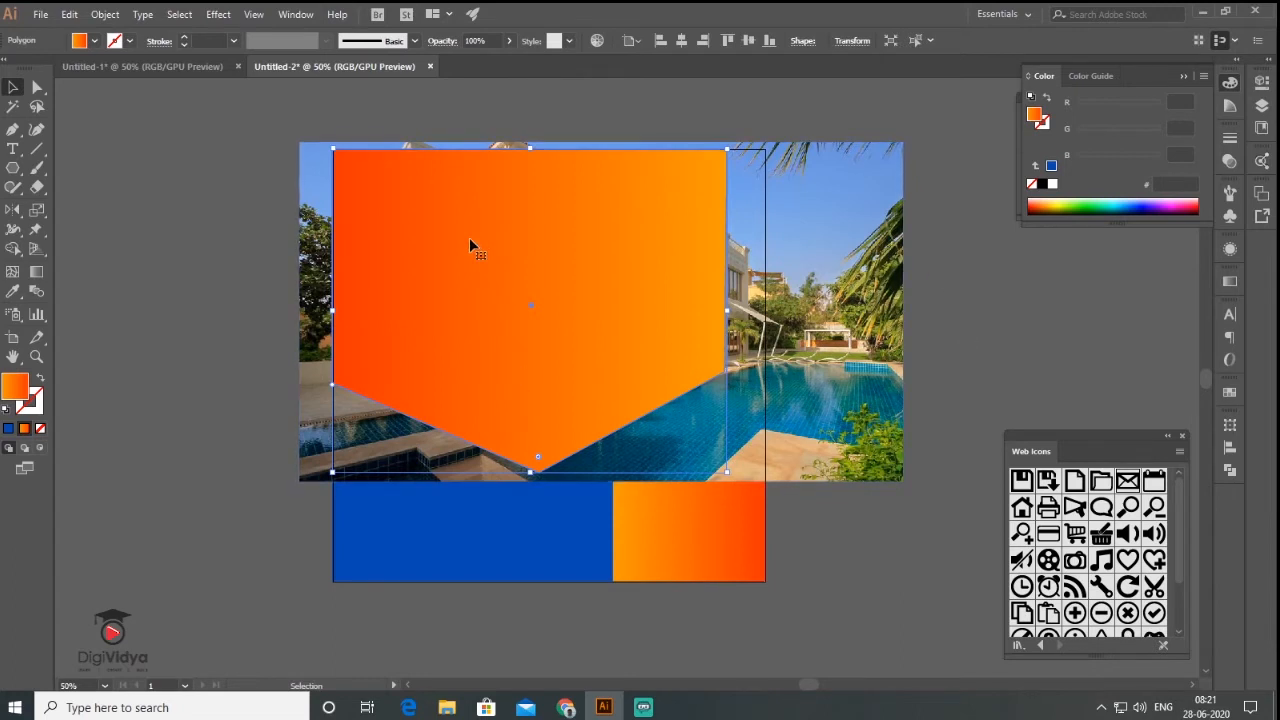
shift+click(313, 222)
click(106, 15)
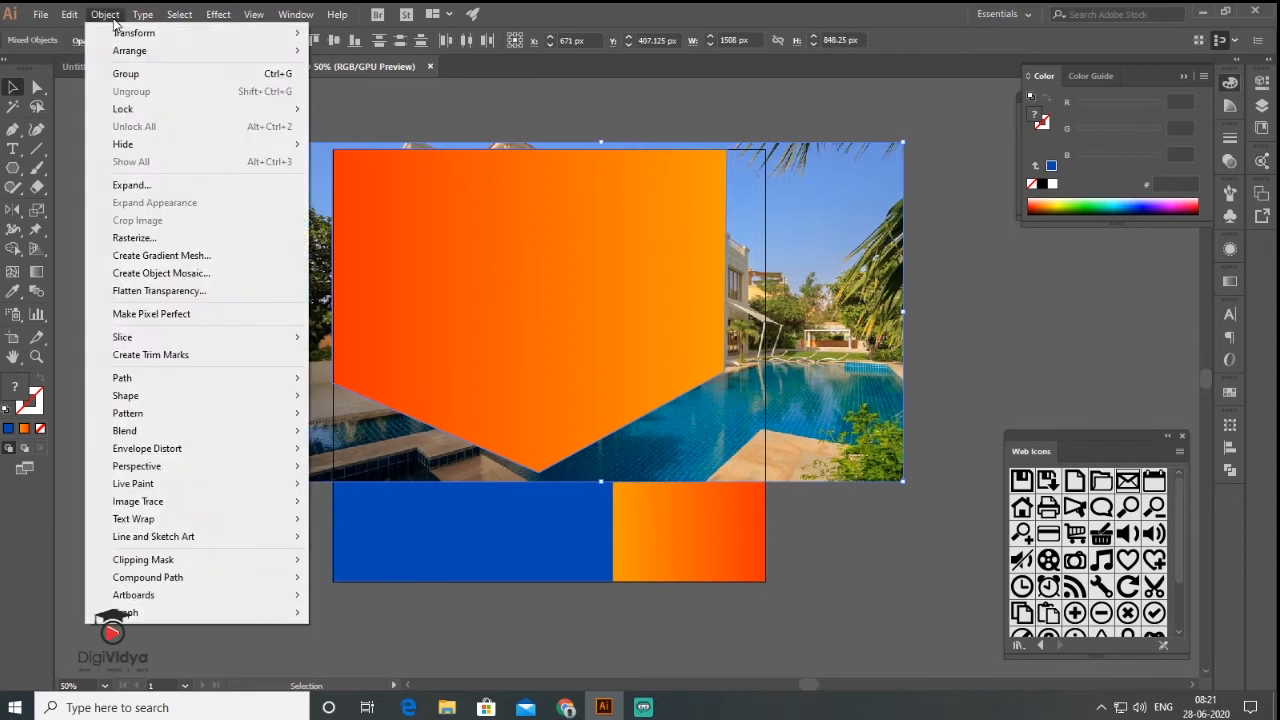
mouse_move(208, 560)
click(354, 564)
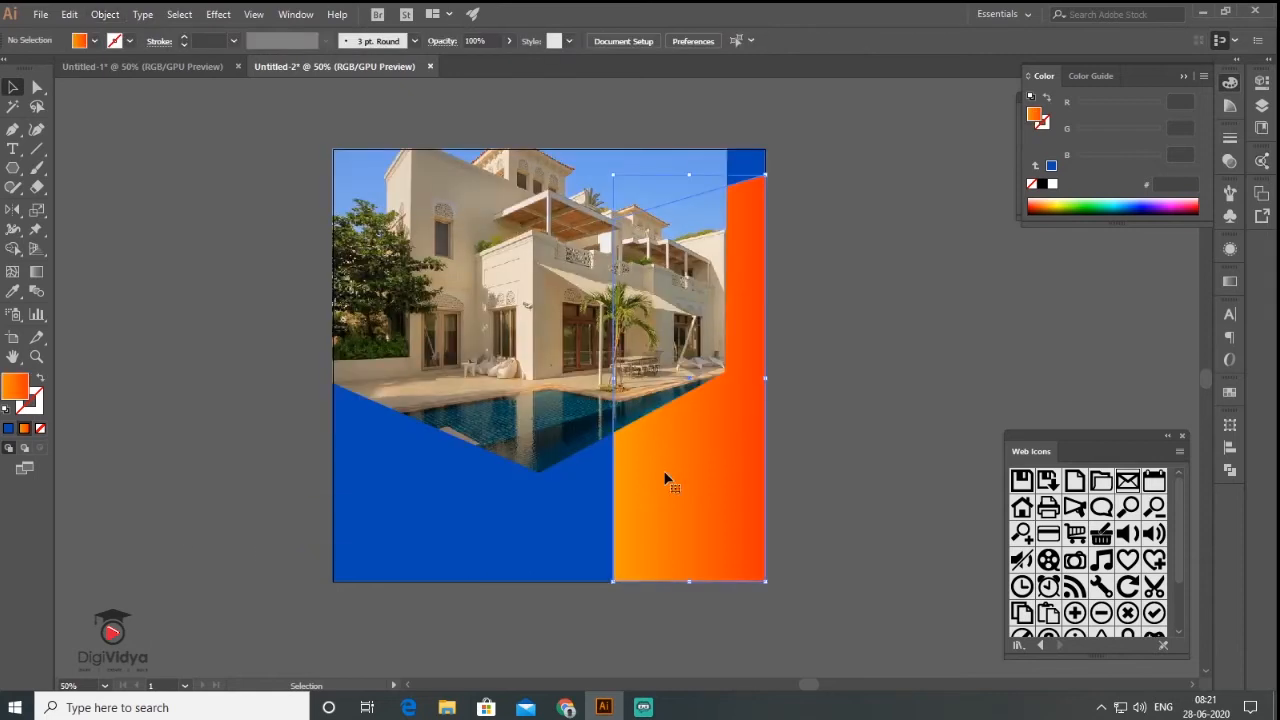
- Bring the right orange gradient panel to the front
right_click(665, 479)
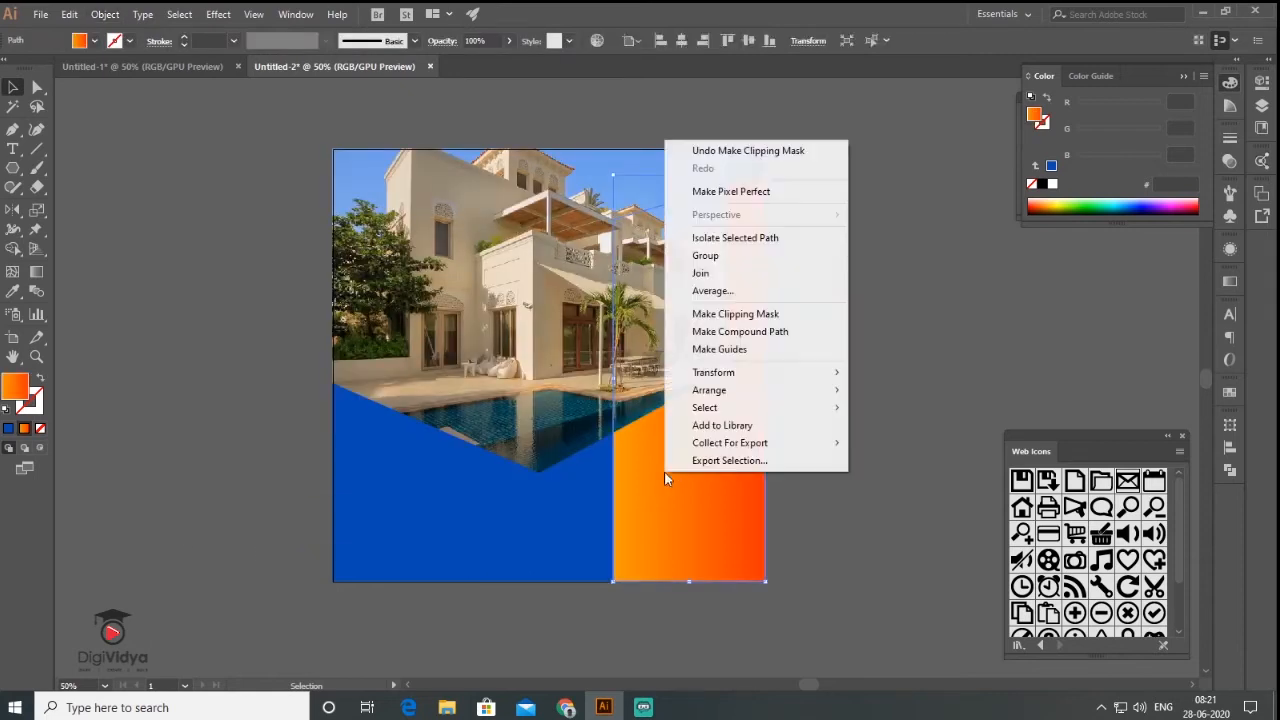
mouse_move(768, 397)
click(897, 394)
click(915, 296)
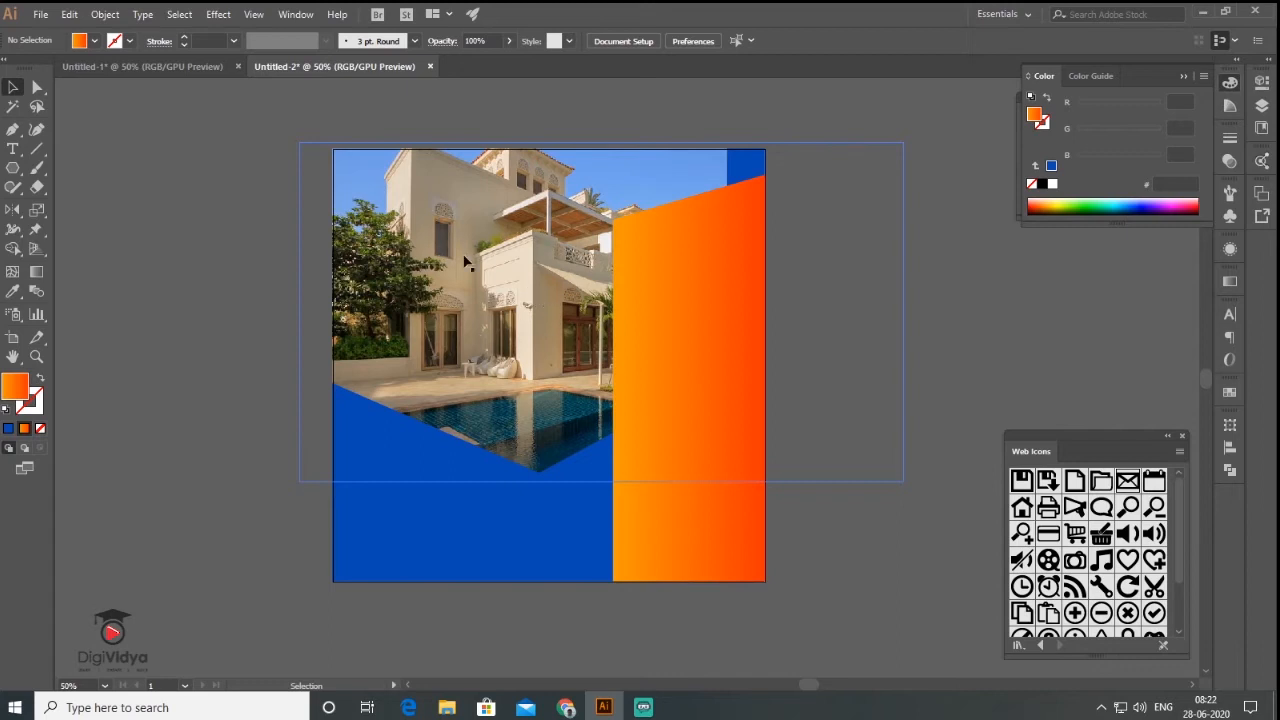
- Shift the villa photo left inside its clipping group
click(521, 281)
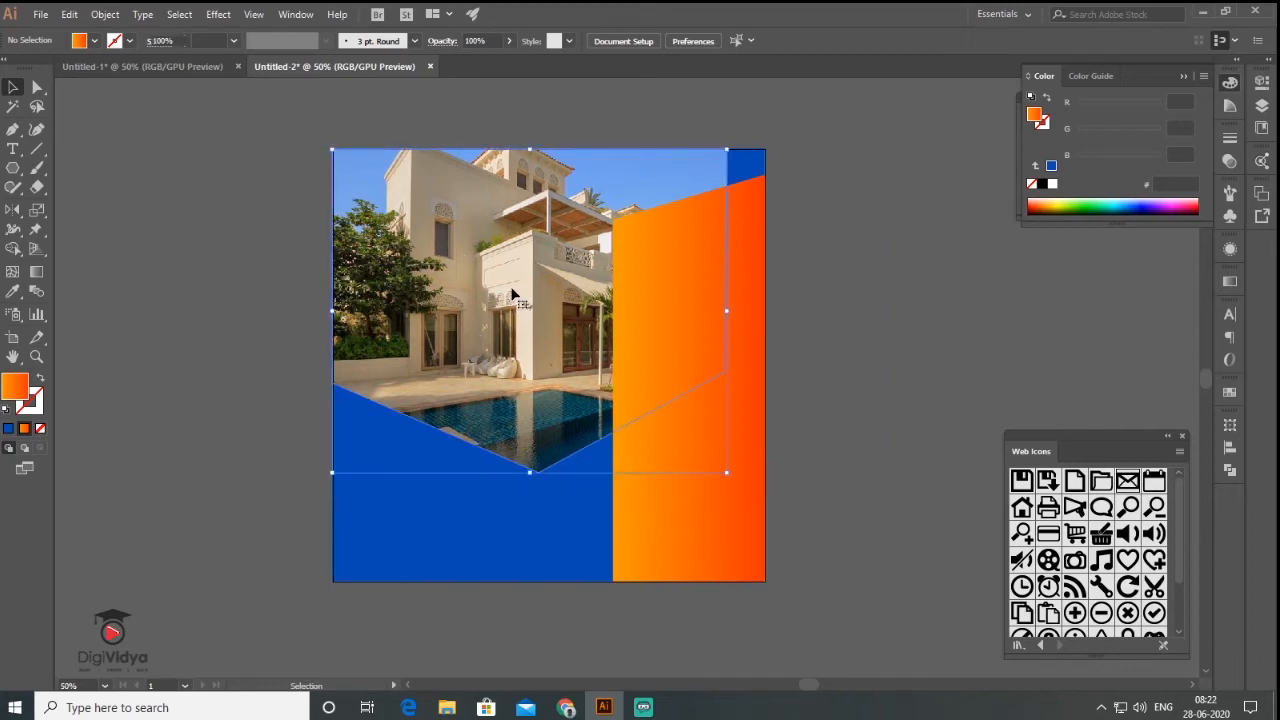
double_click(514, 314)
drag(577, 310, 523, 308)
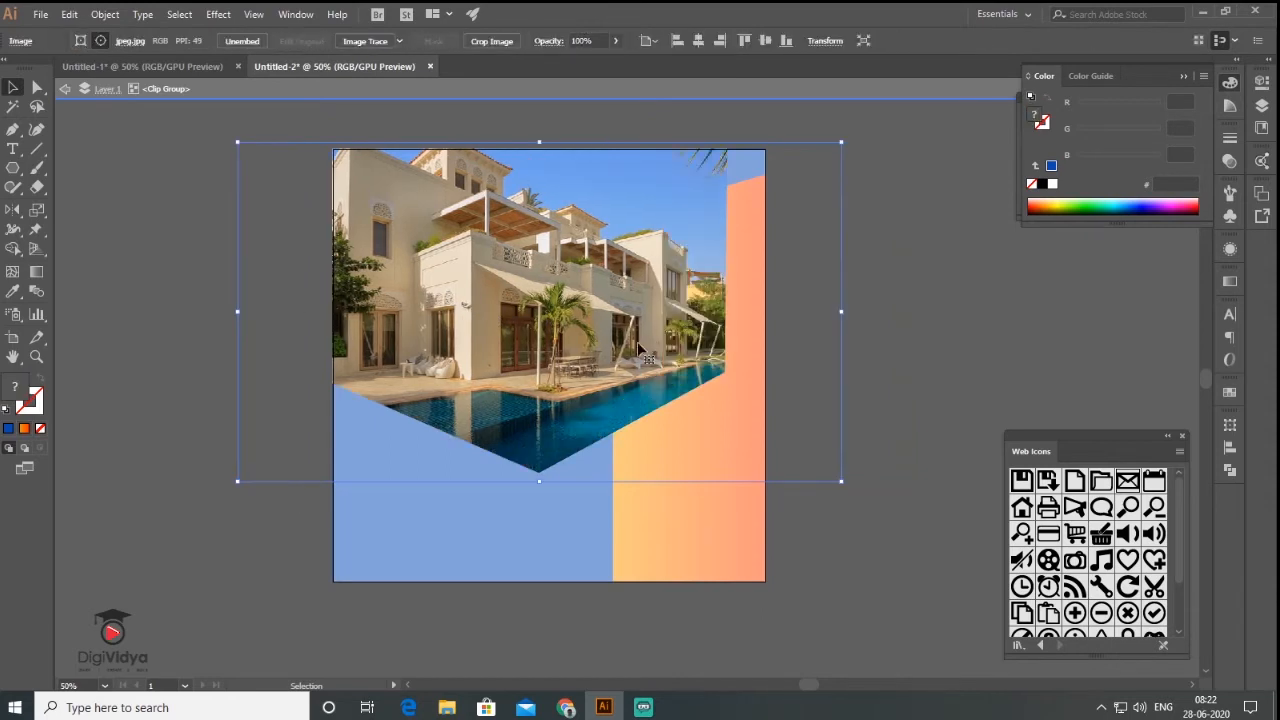
double_click(163, 312)
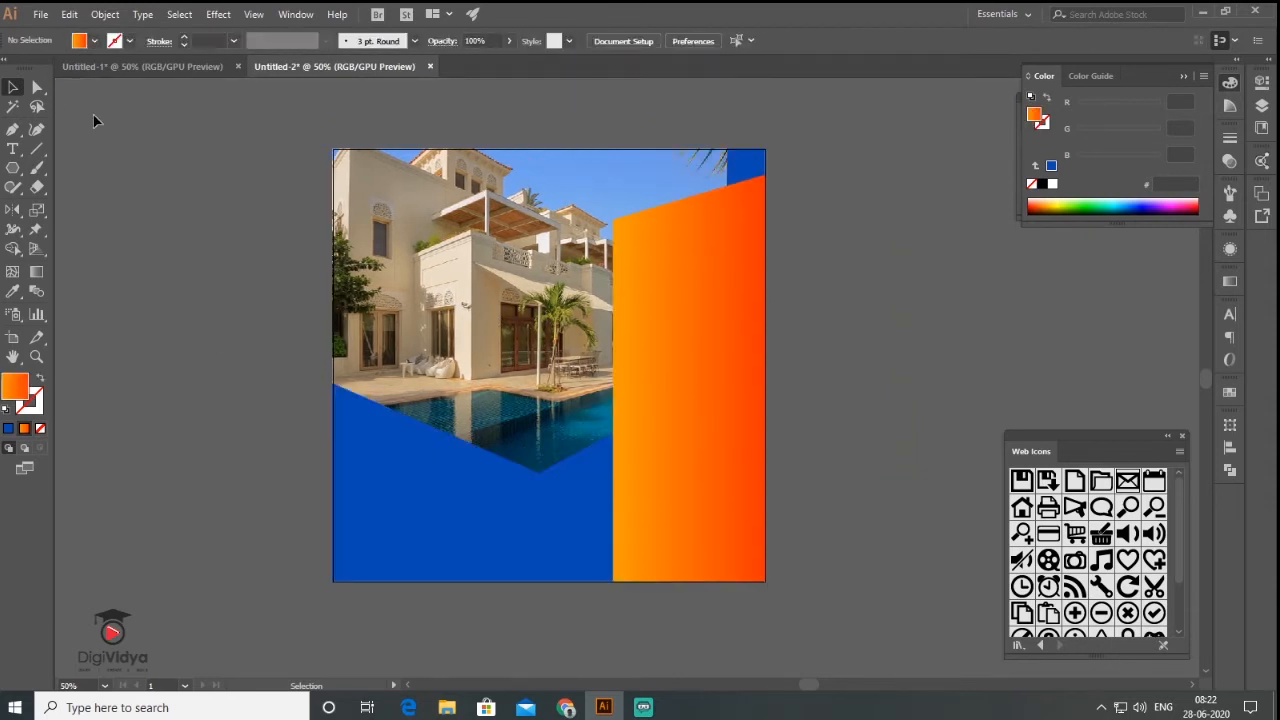
click(13, 130)
- Draw a diagonal band across the orange panel with the Pen tool
click(540, 472)
drag(786, 340, 790, 366)
click(787, 361)
click(540, 489)
click(540, 472)
click(13, 88)
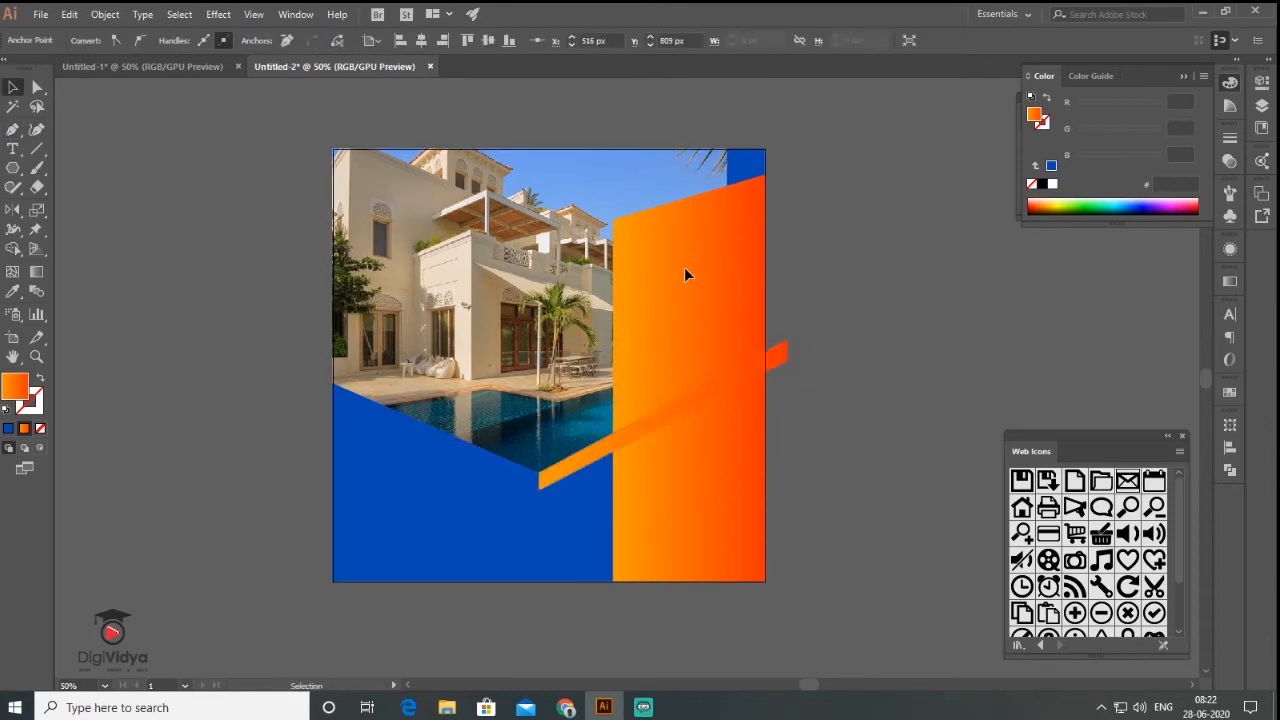
- Subtract the band from the orange panel with Minus Front and ungroup the pieces
click(736, 242)
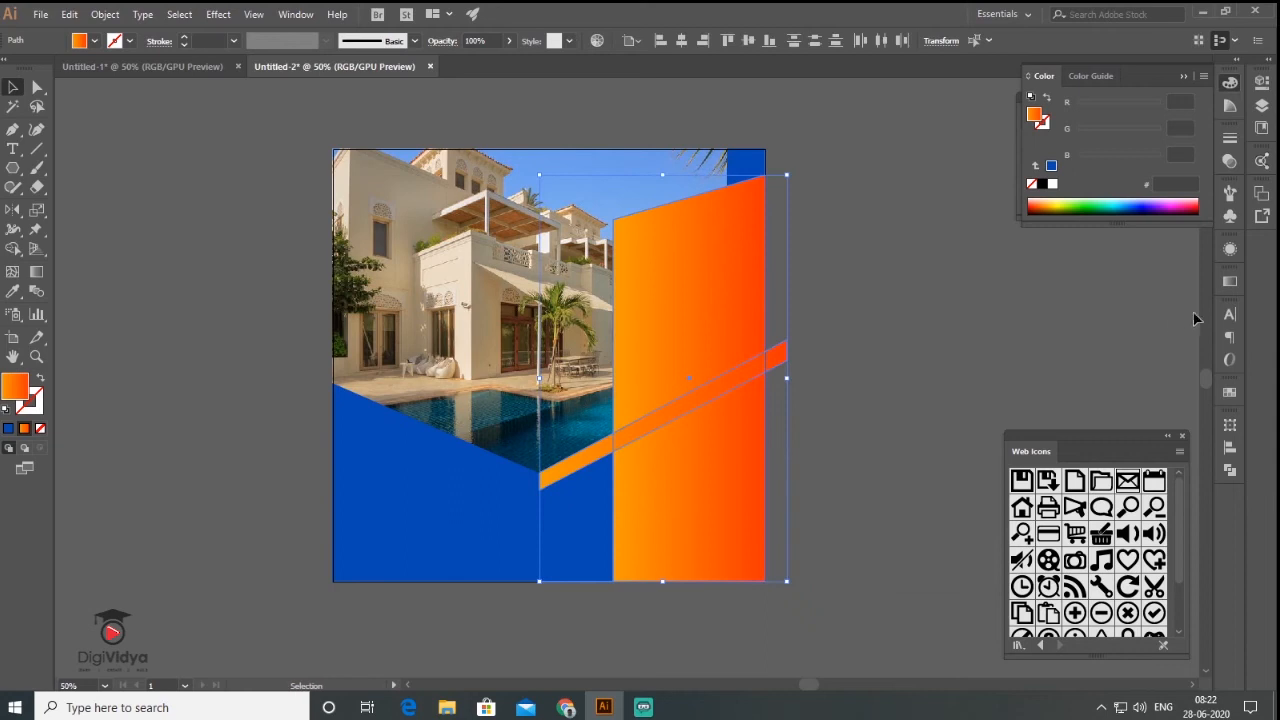
click(1230, 469)
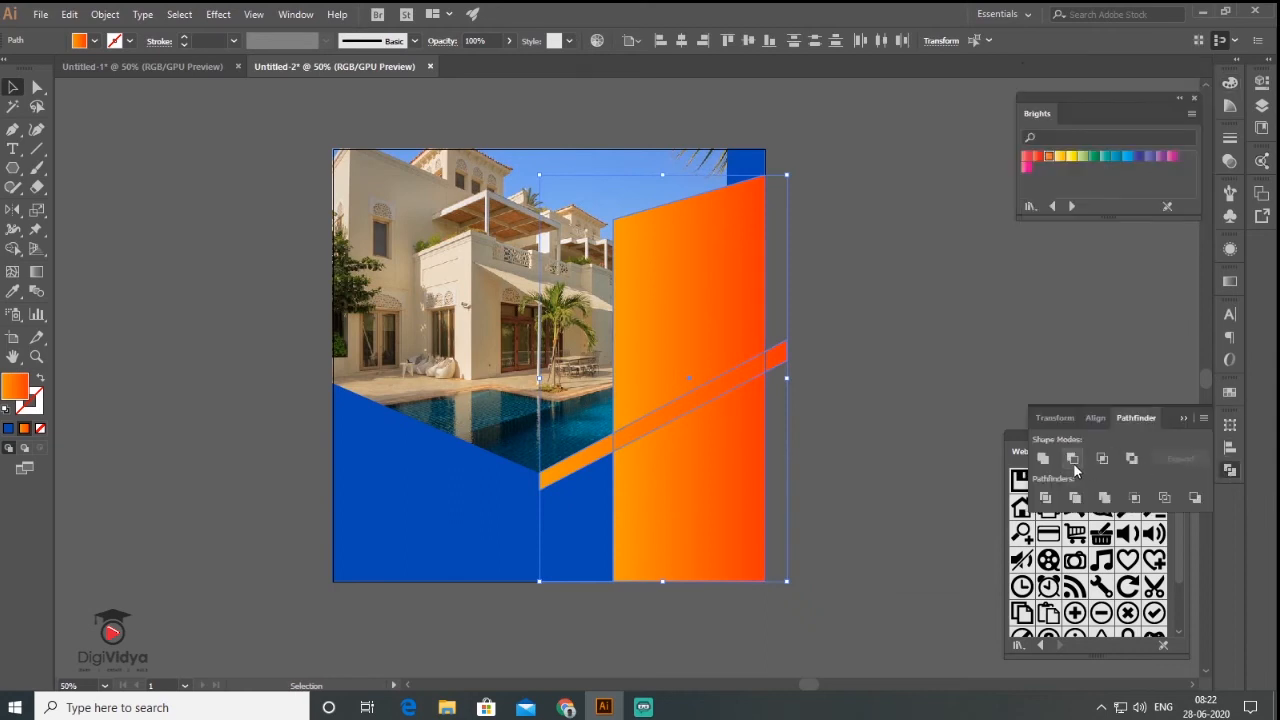
click(1073, 461)
click(943, 357)
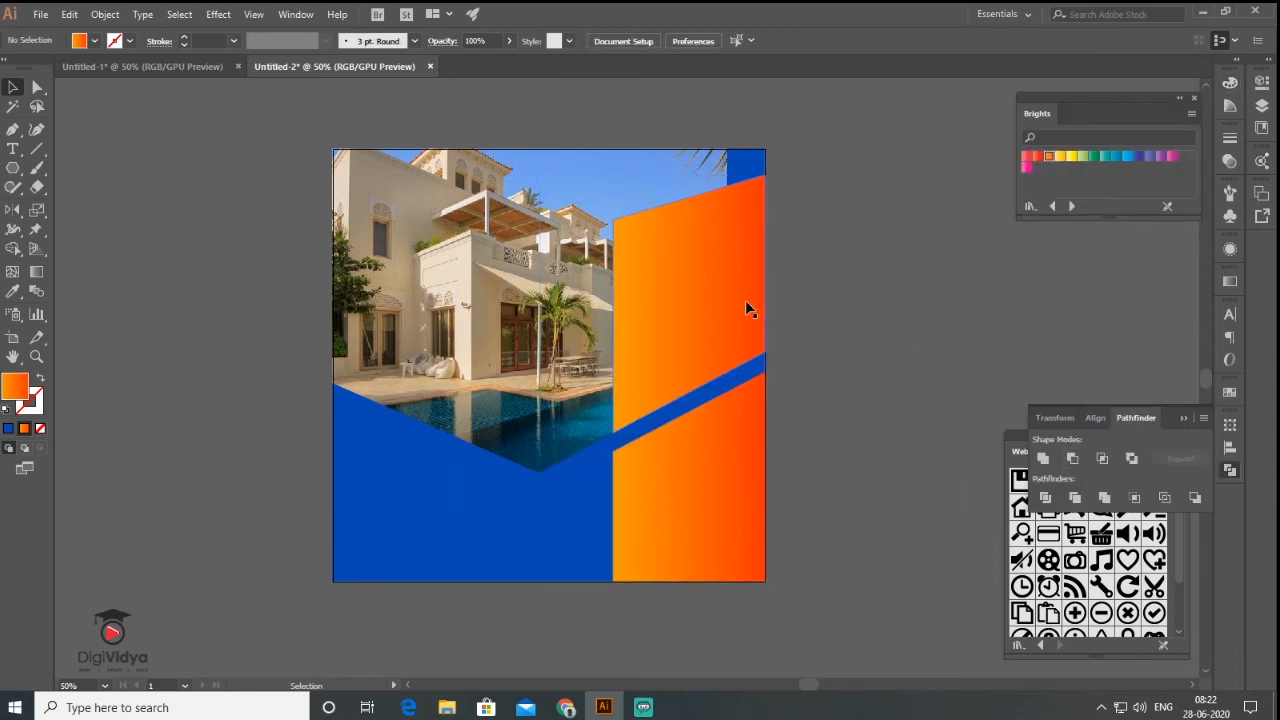
click(686, 264)
right_click(686, 264)
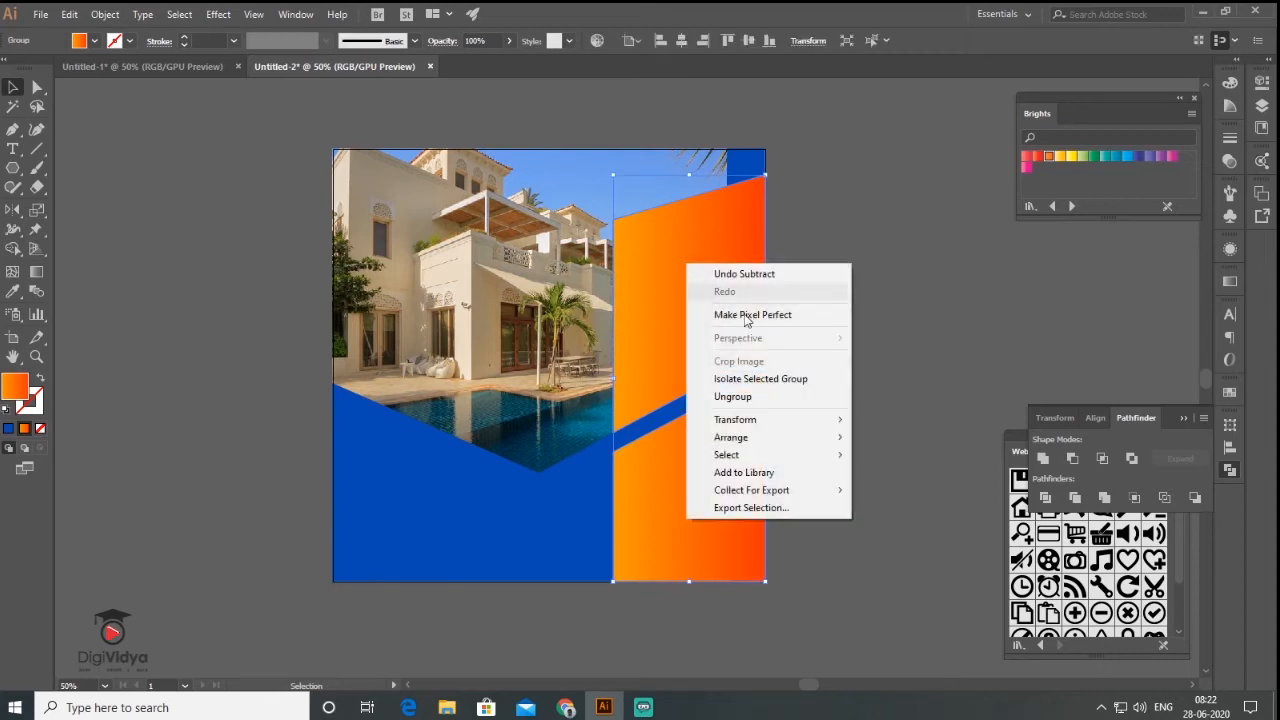
click(771, 405)
click(868, 318)
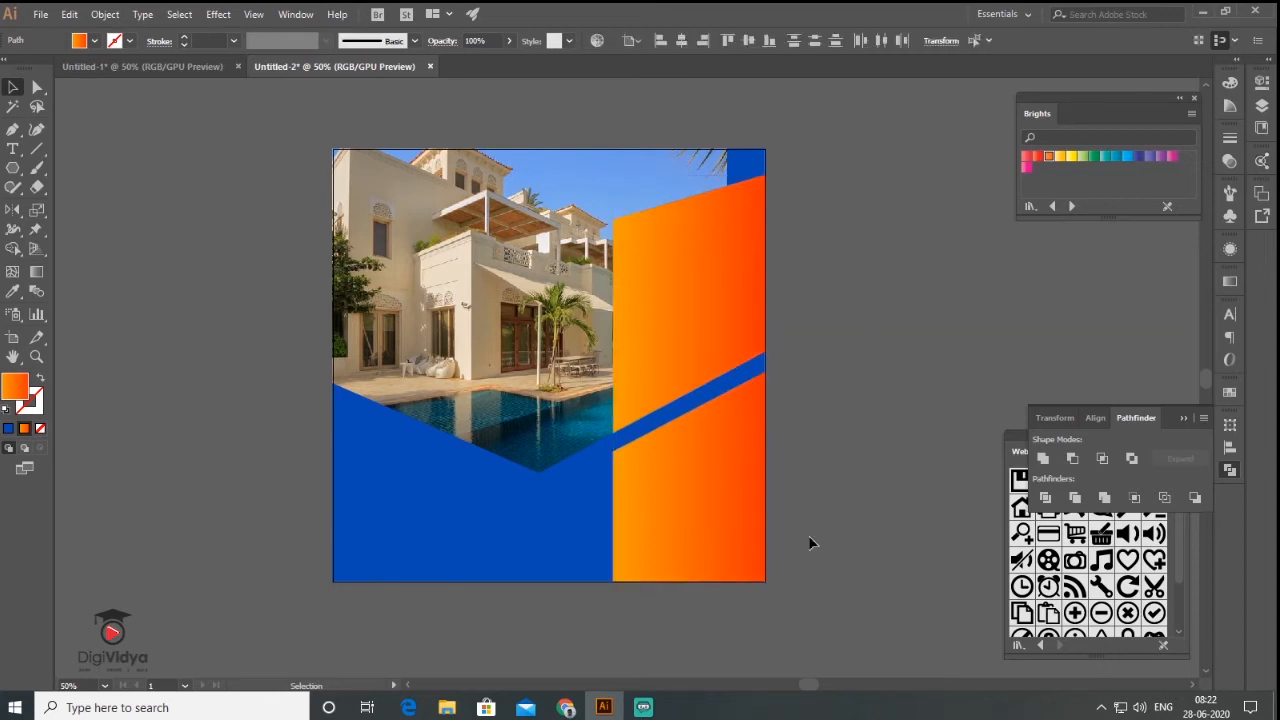
click(705, 531)
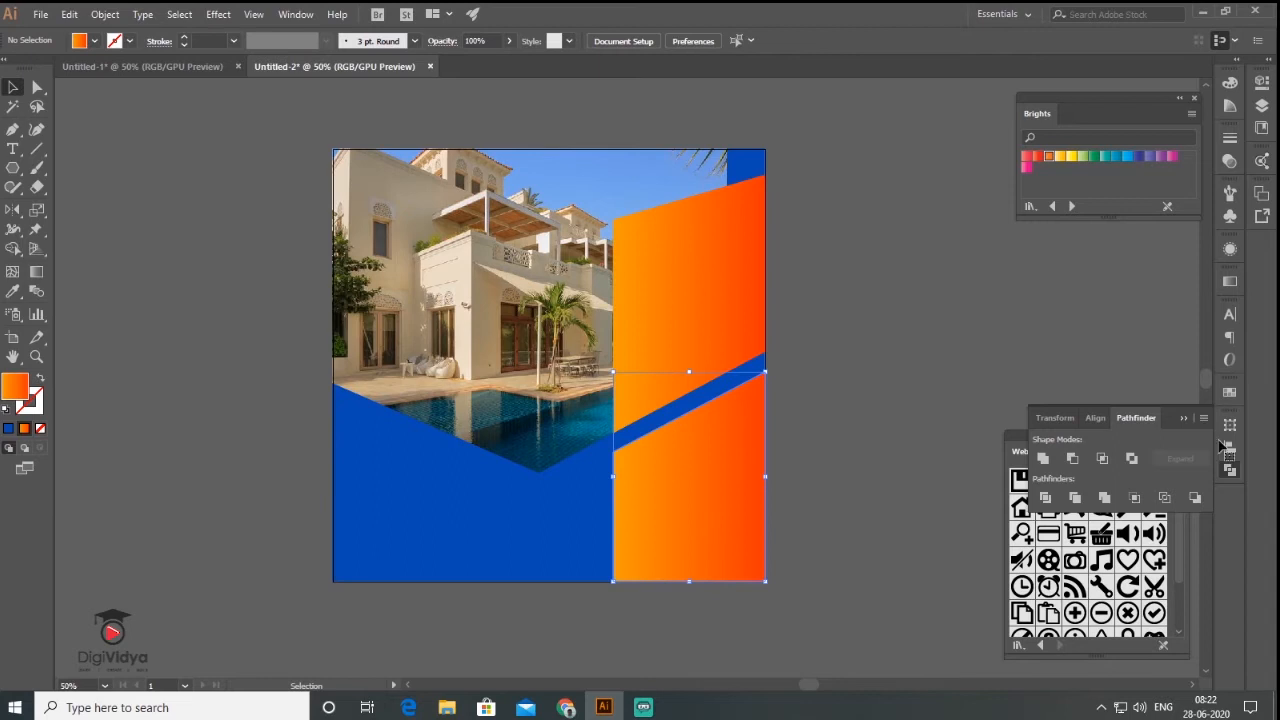
- Set the lower orange piece's gradient angle to 45° and the upper piece's to -30°
click(1230, 281)
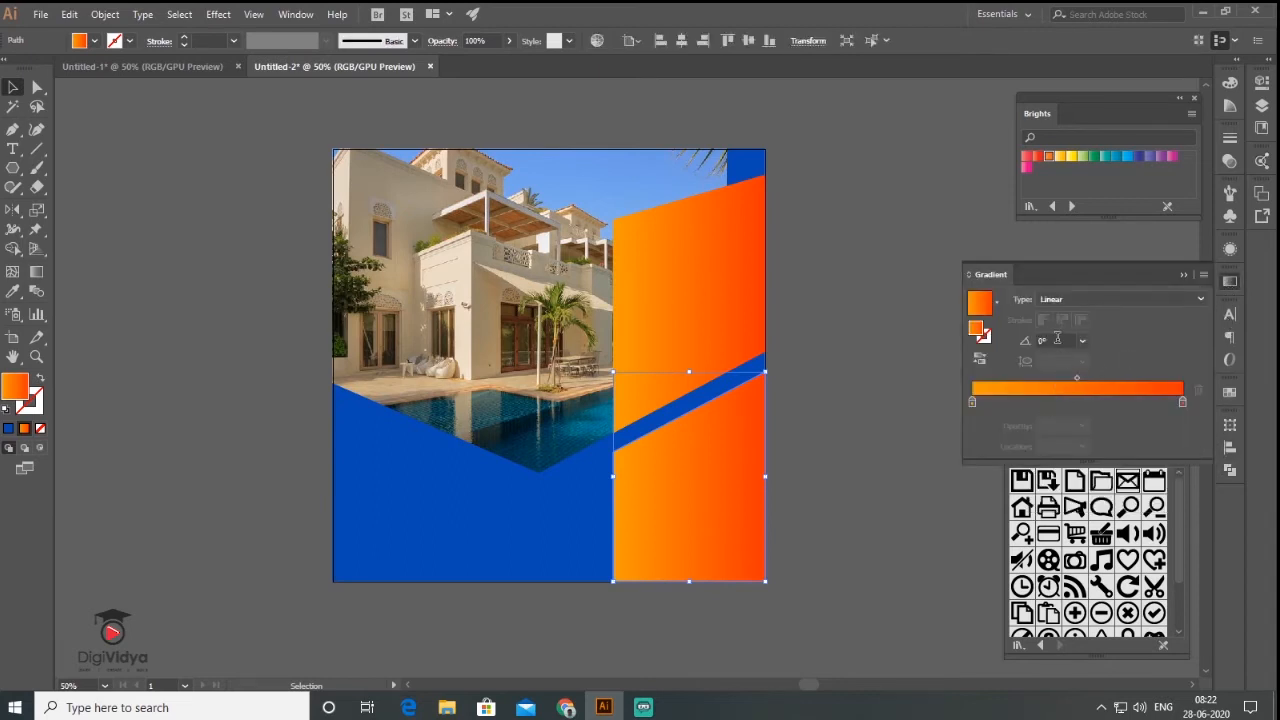
click(1057, 339)
text(45)
key(Return)
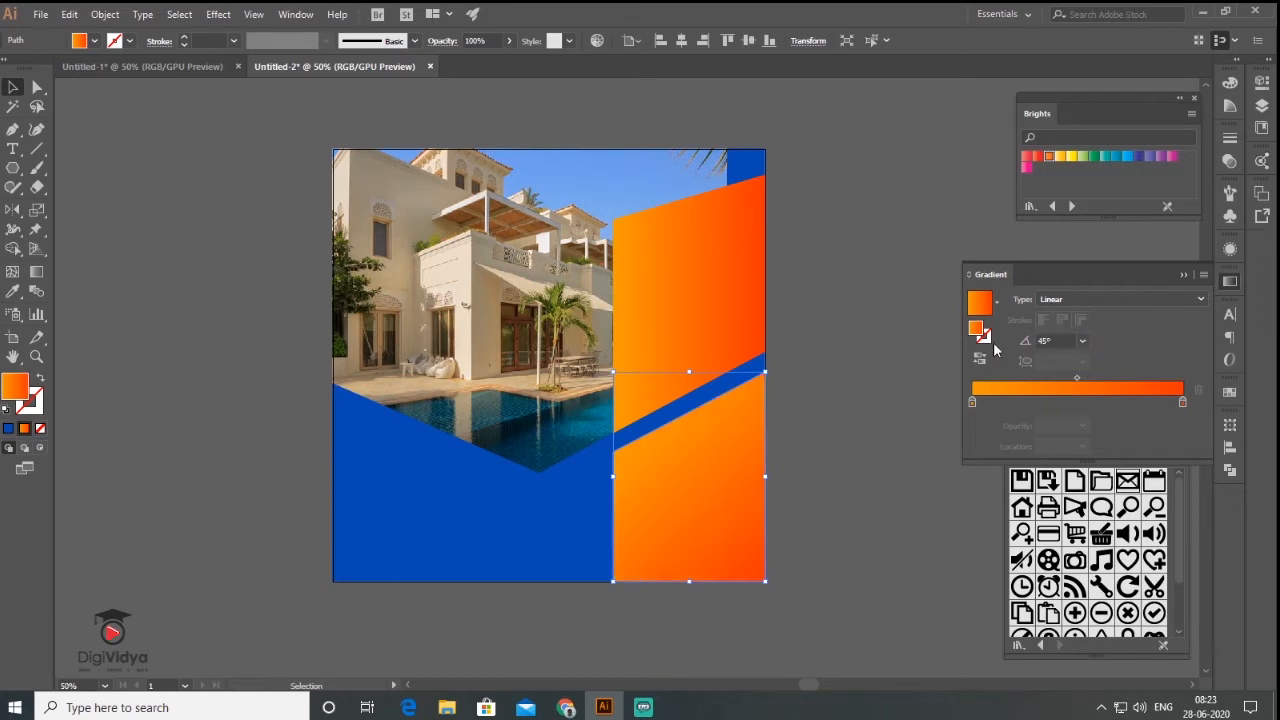
click(719, 271)
click(1057, 339)
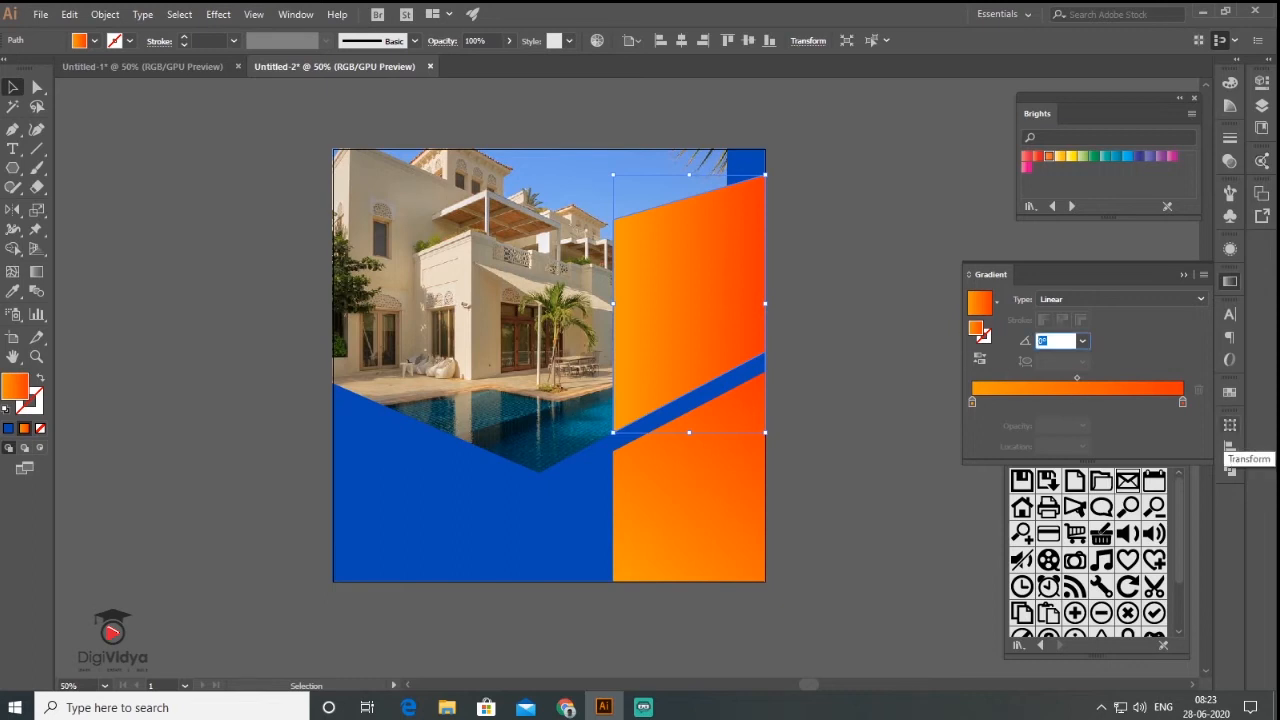
text(-30)
click(815, 400)
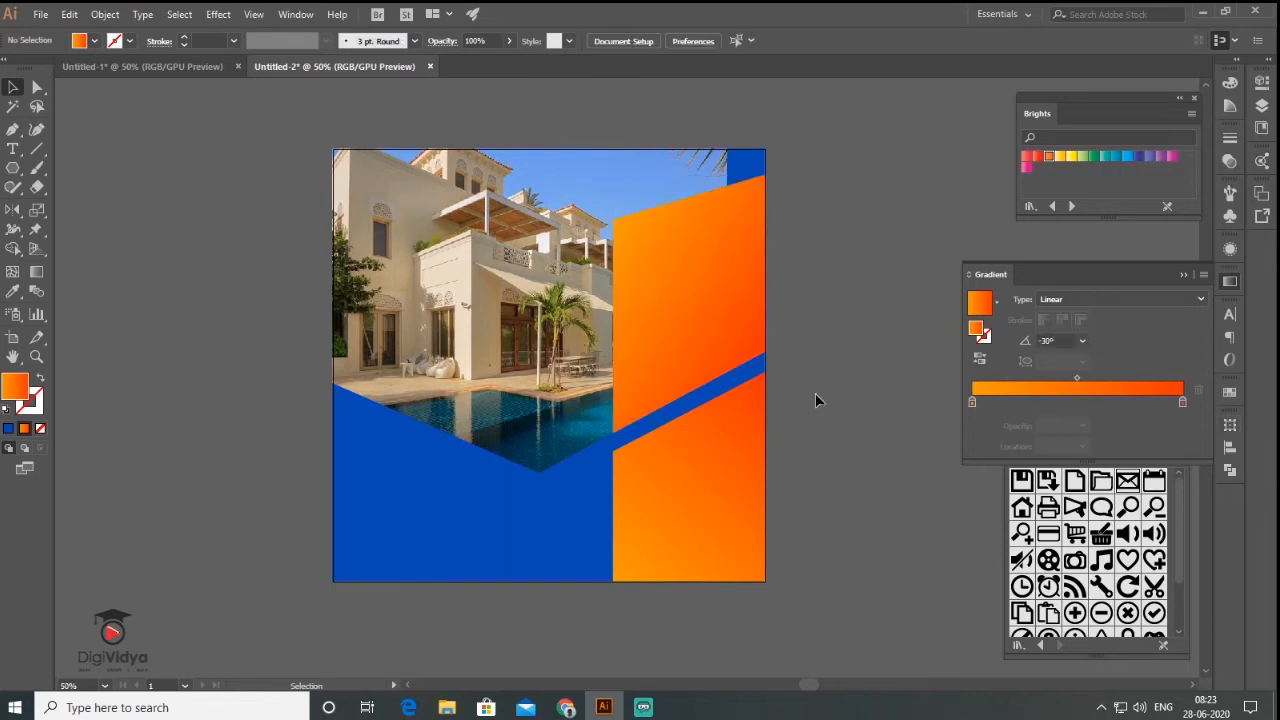
- Choose the Polygon tool and click the artboard to set the polygon's size
click(15, 170)
drag(17, 177, 92, 225)
click(284, 251)
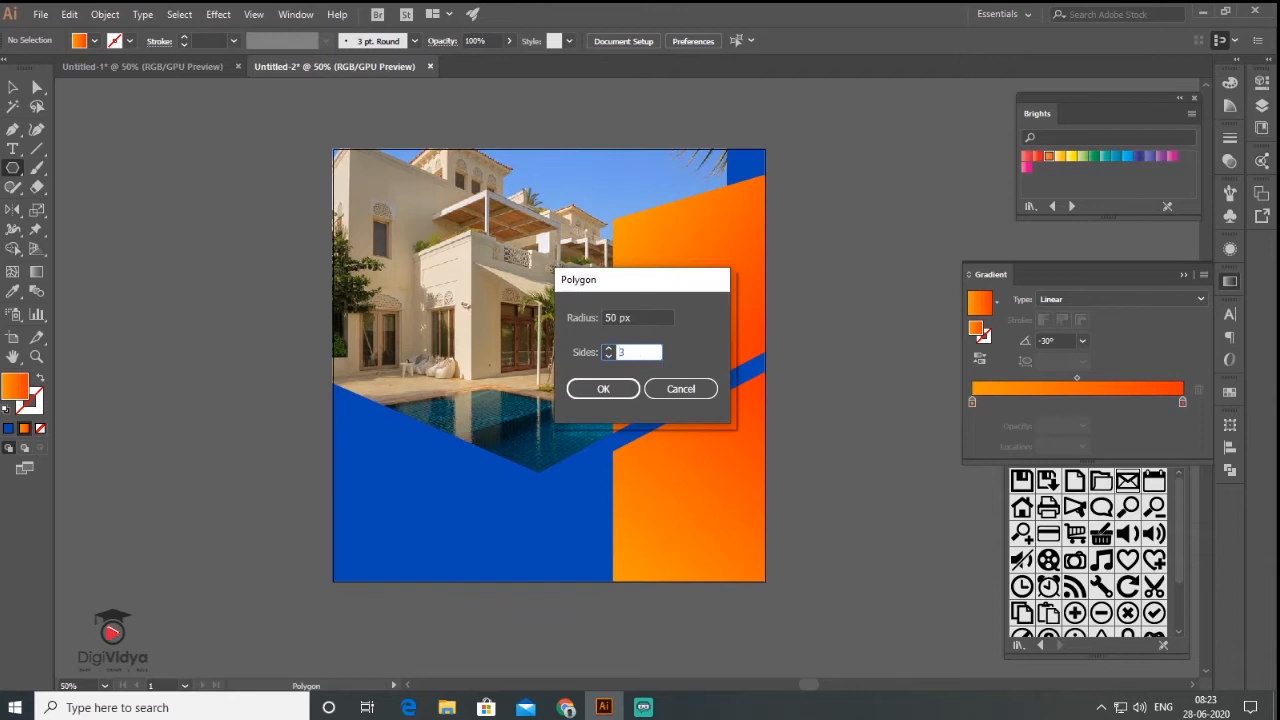
- Create a three-sided triangle, rotate it to point left, and adjust snapping
key(Return)
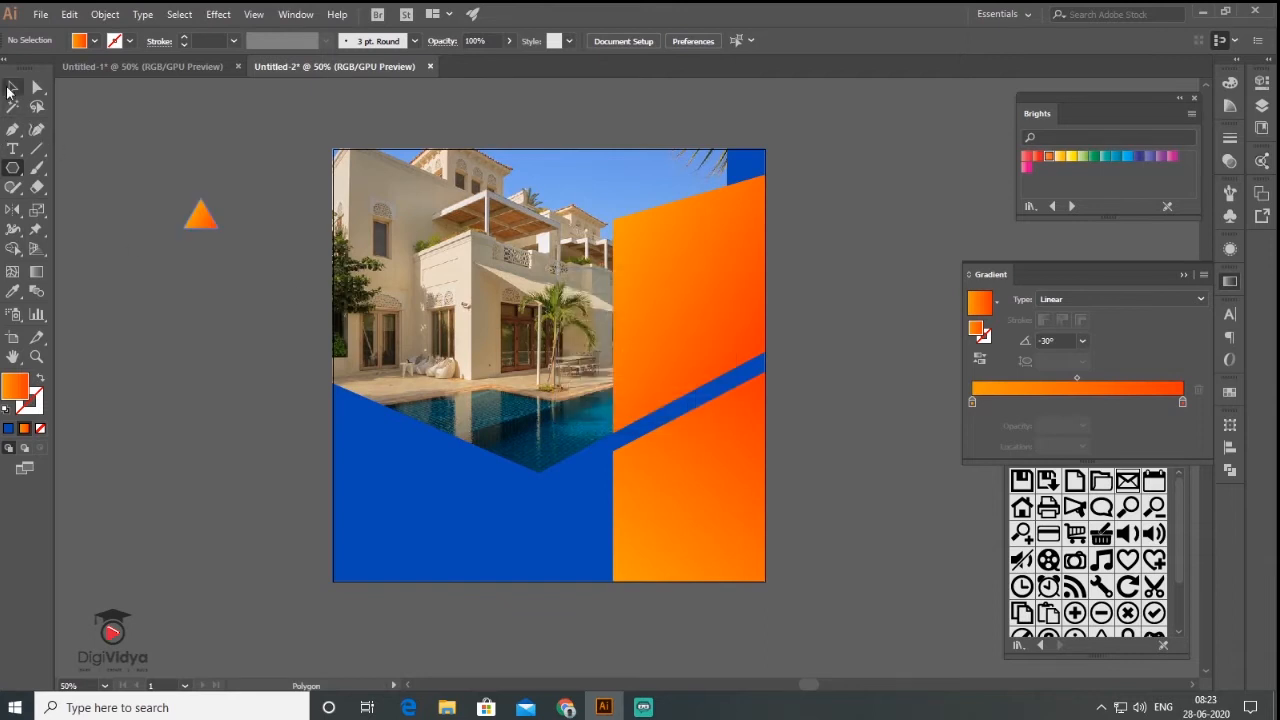
click(11, 88)
drag(187, 189, 605, 429)
key(ctrl+shift+a)
scroll(603, 444, up, 6)
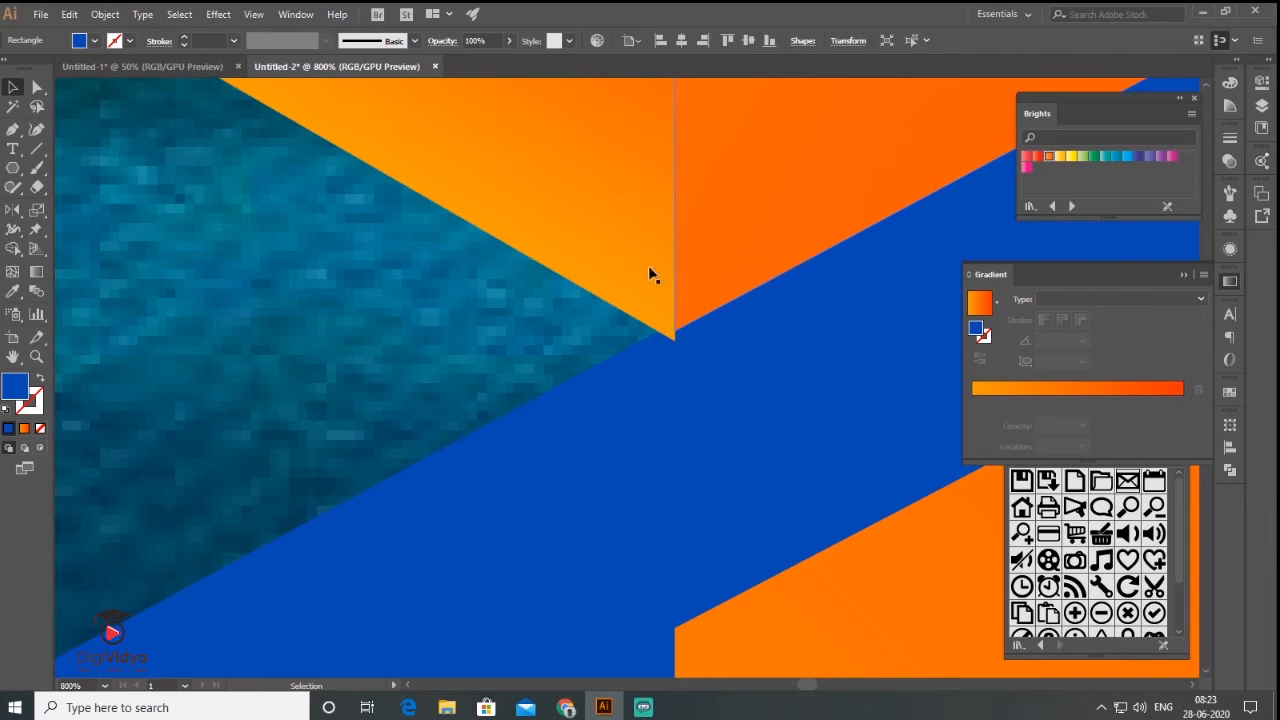
click(252, 15)
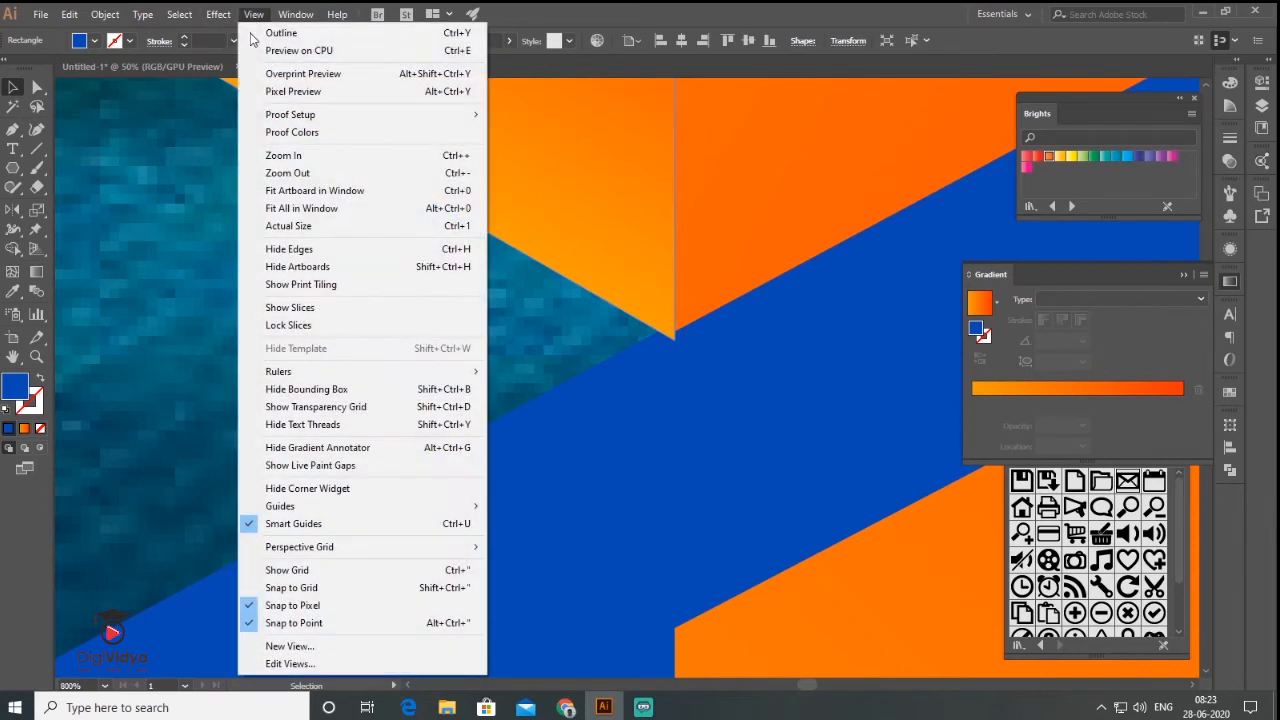
click(312, 623)
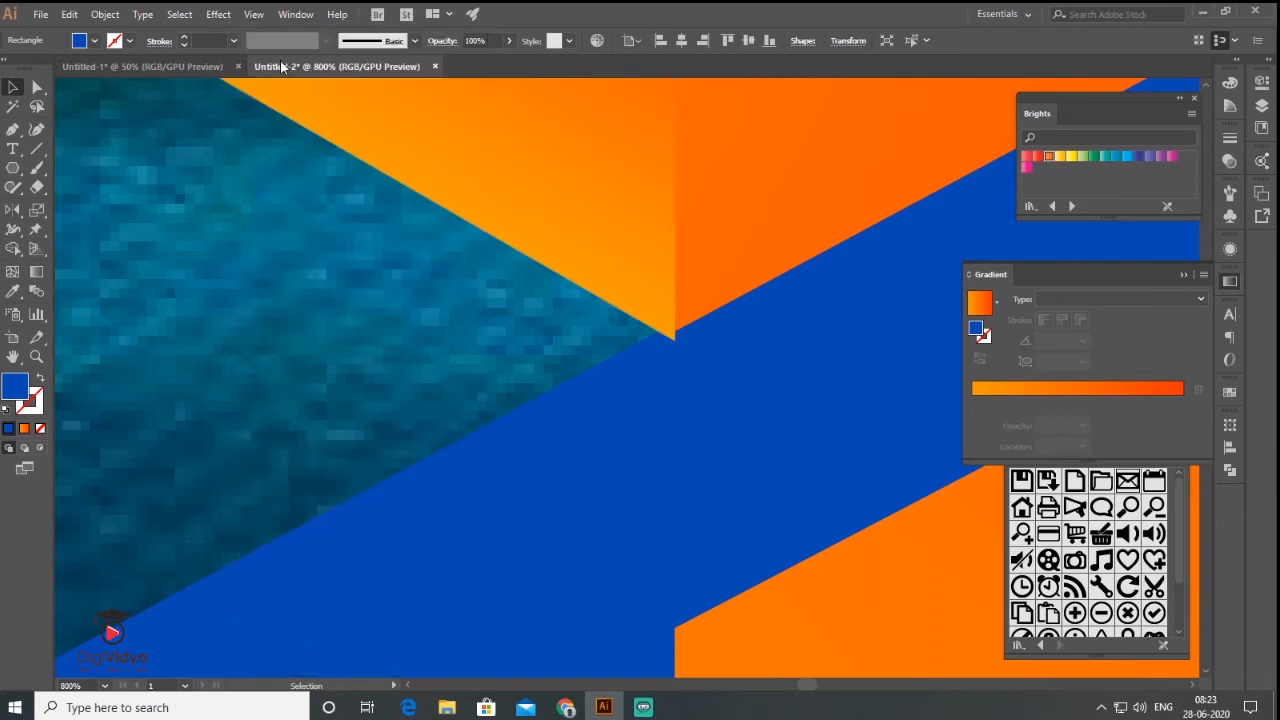
click(254, 15)
click(471, 232)
- Pull the triangle's corner anchor to the pool's bottom corner
key(a)
click(585, 388)
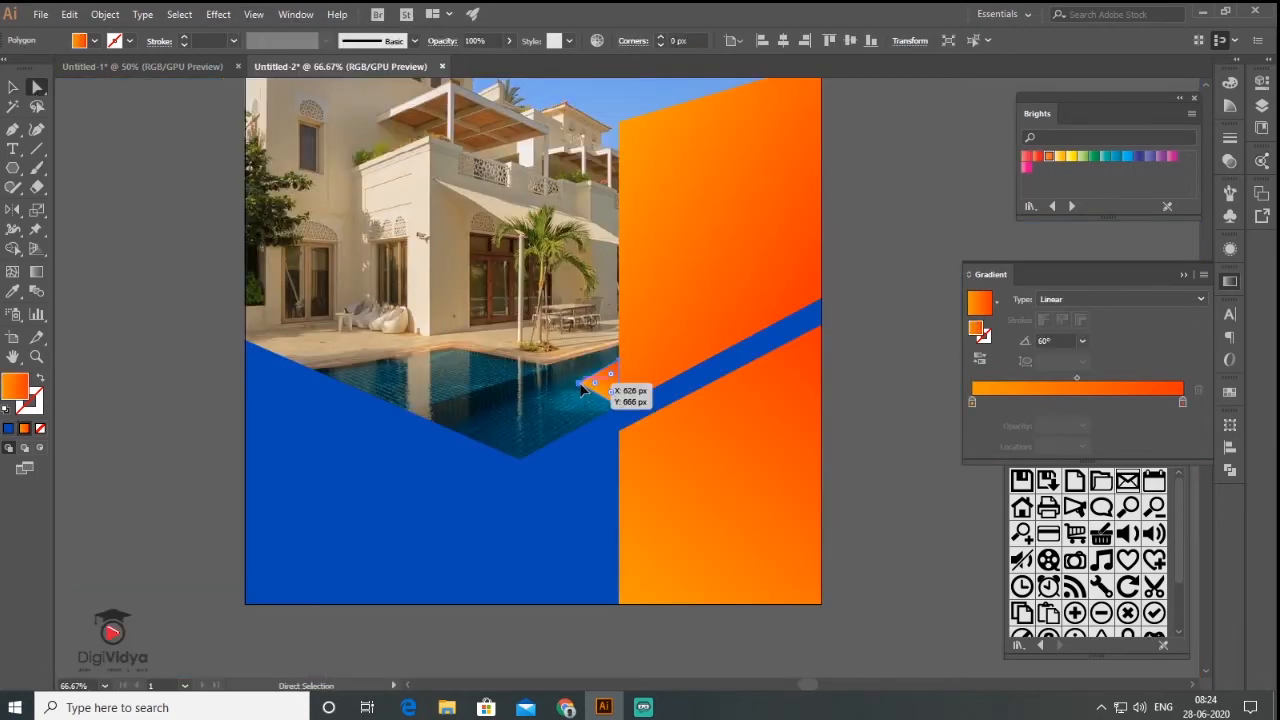
drag(583, 391, 519, 457)
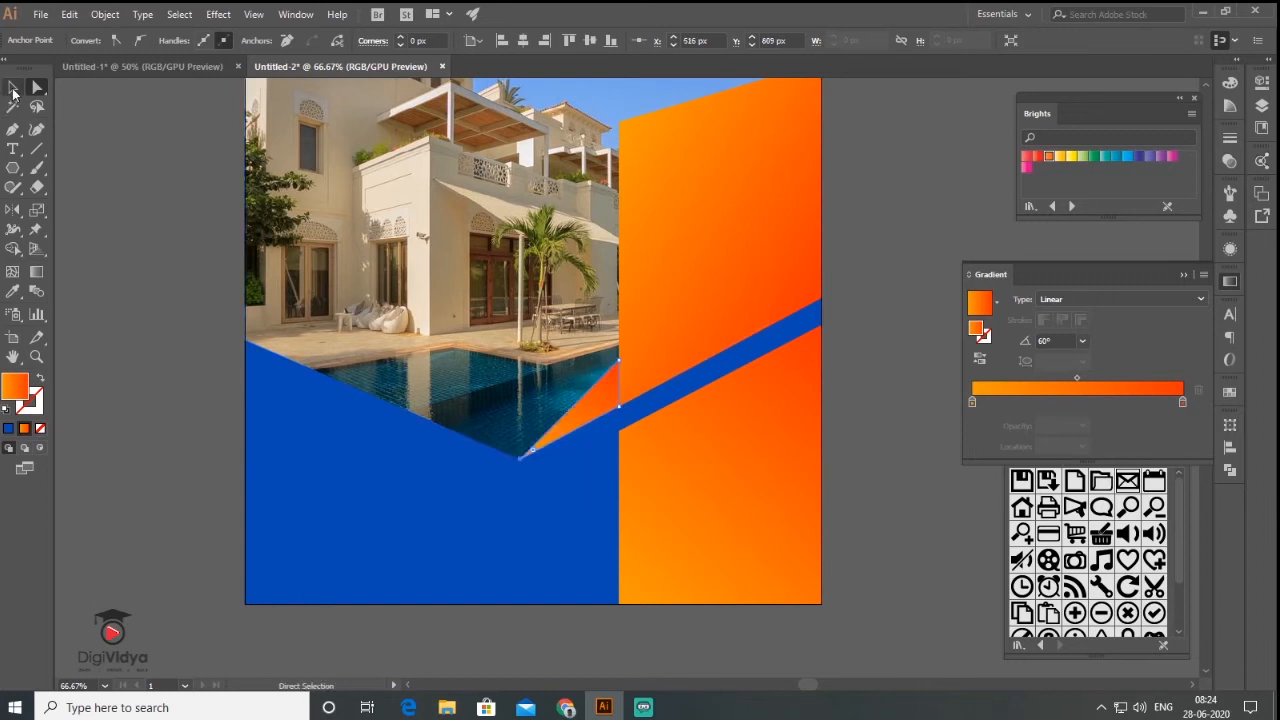
click(13, 90)
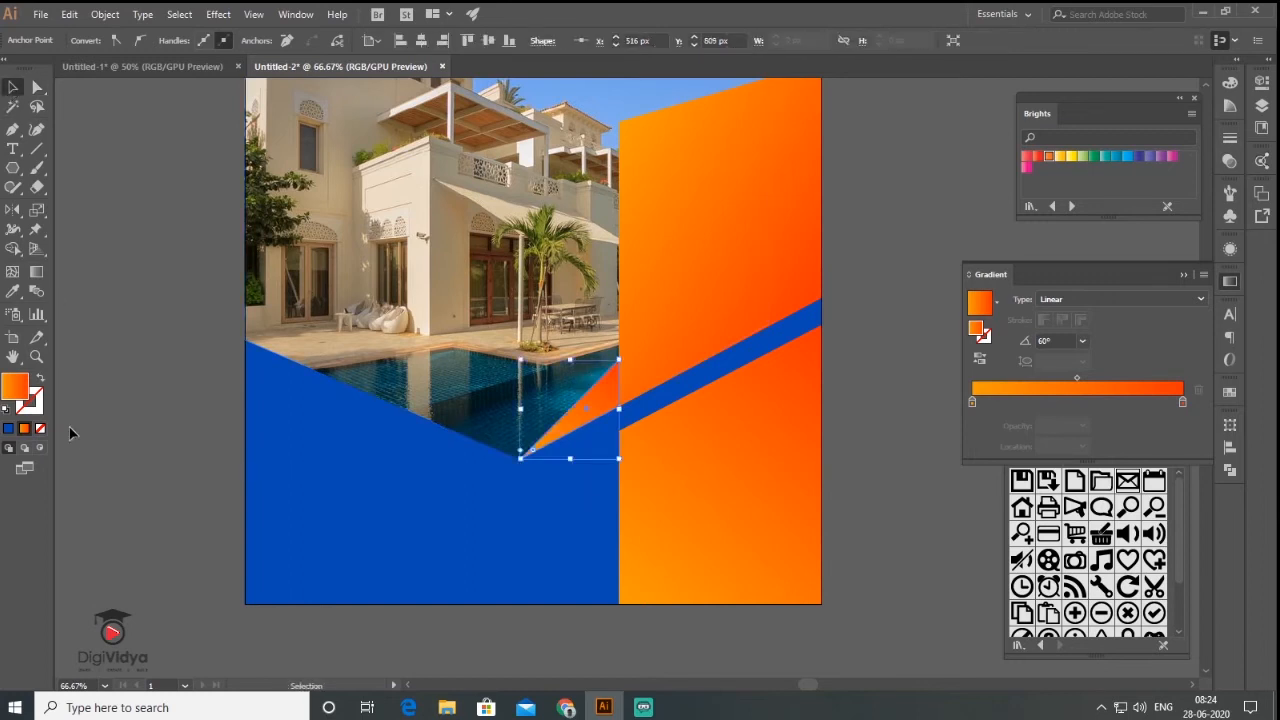
- Give the triangle a solid orange FF4E00 fill
key(i)
double_click(16, 386)
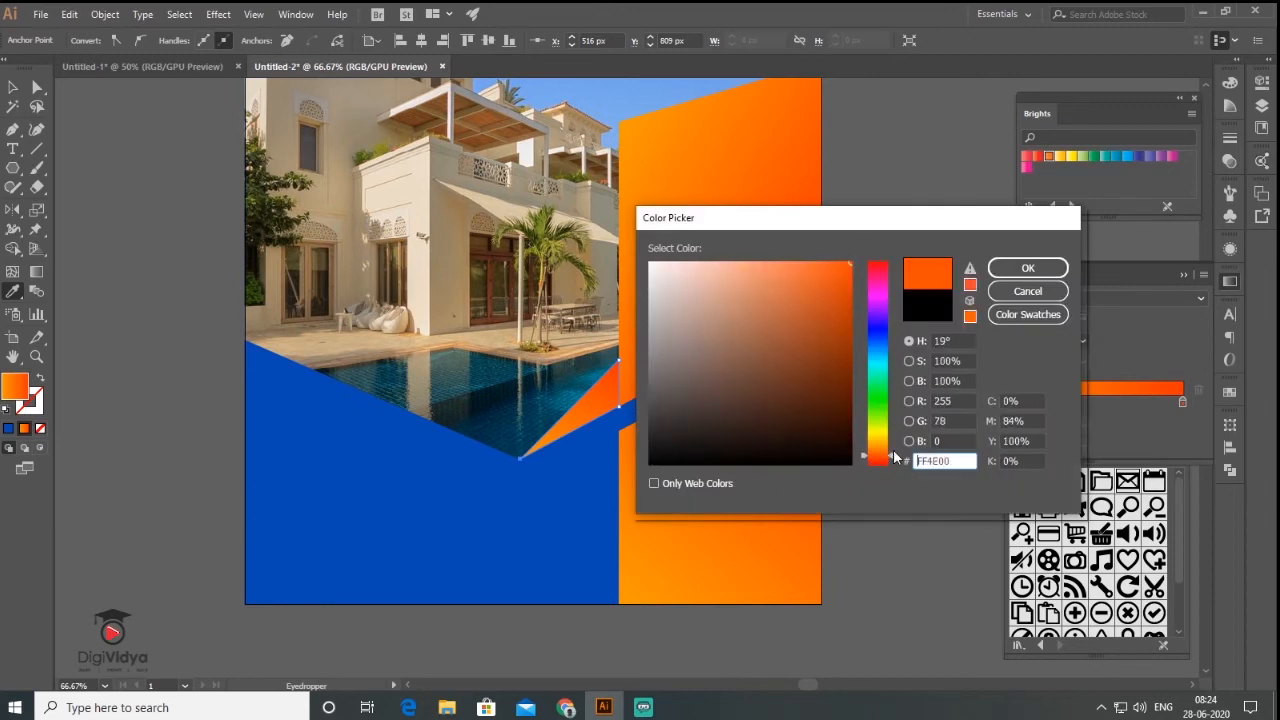
click(1028, 268)
click(13, 88)
click(150, 180)
scroll(714, 455, down, 2)
scroll(706, 448, up, 1)
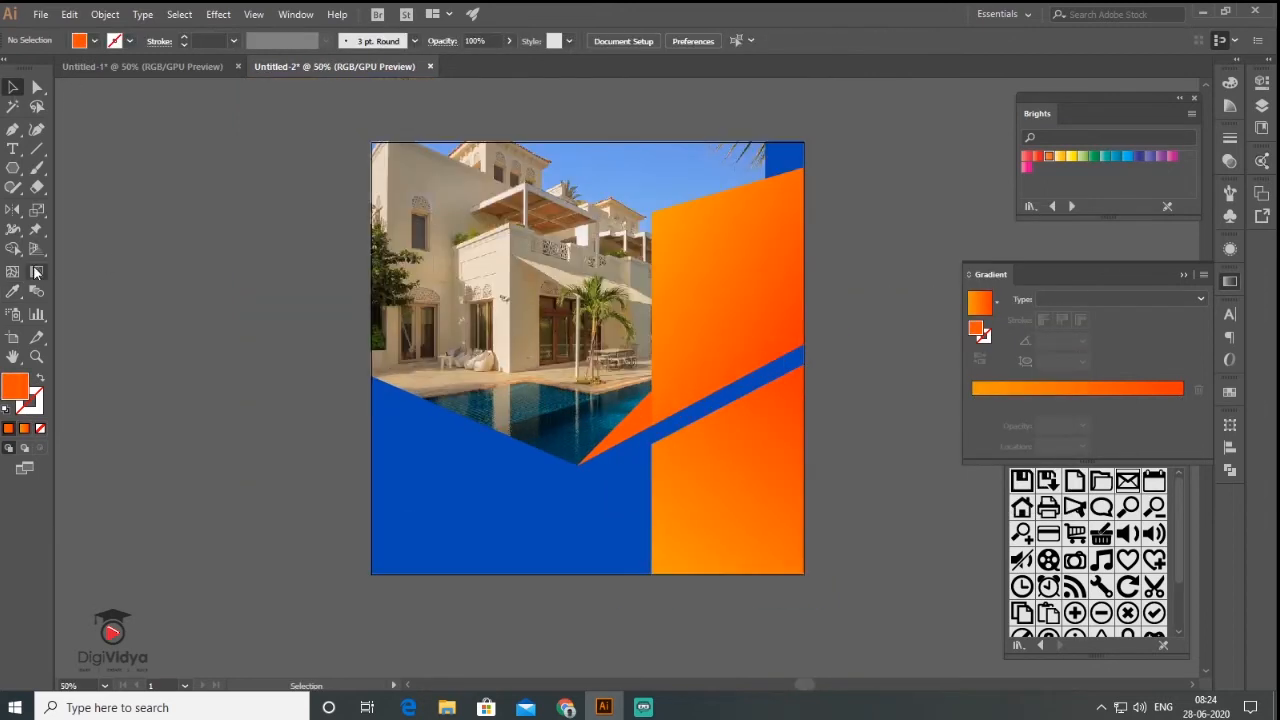
click(254, 14)
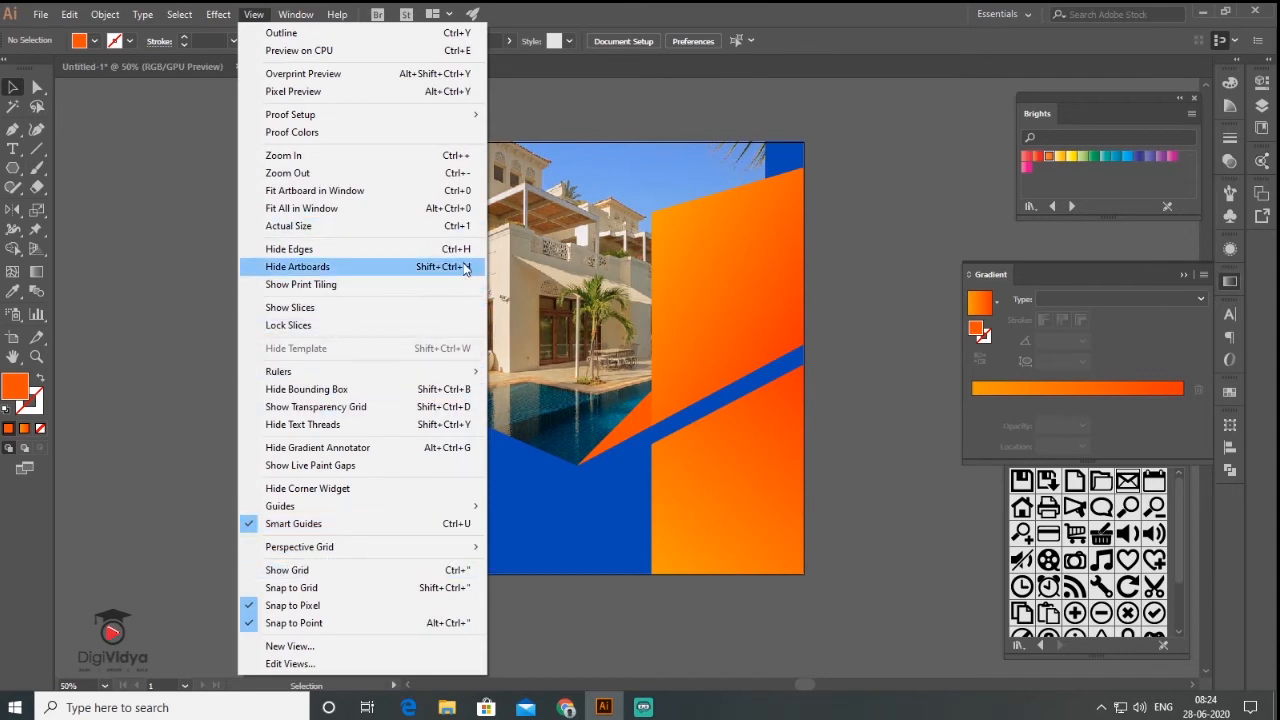
- Show the rulers and place left, top, right and bottom guides just inside the artboard edges
mouse_move(405, 373)
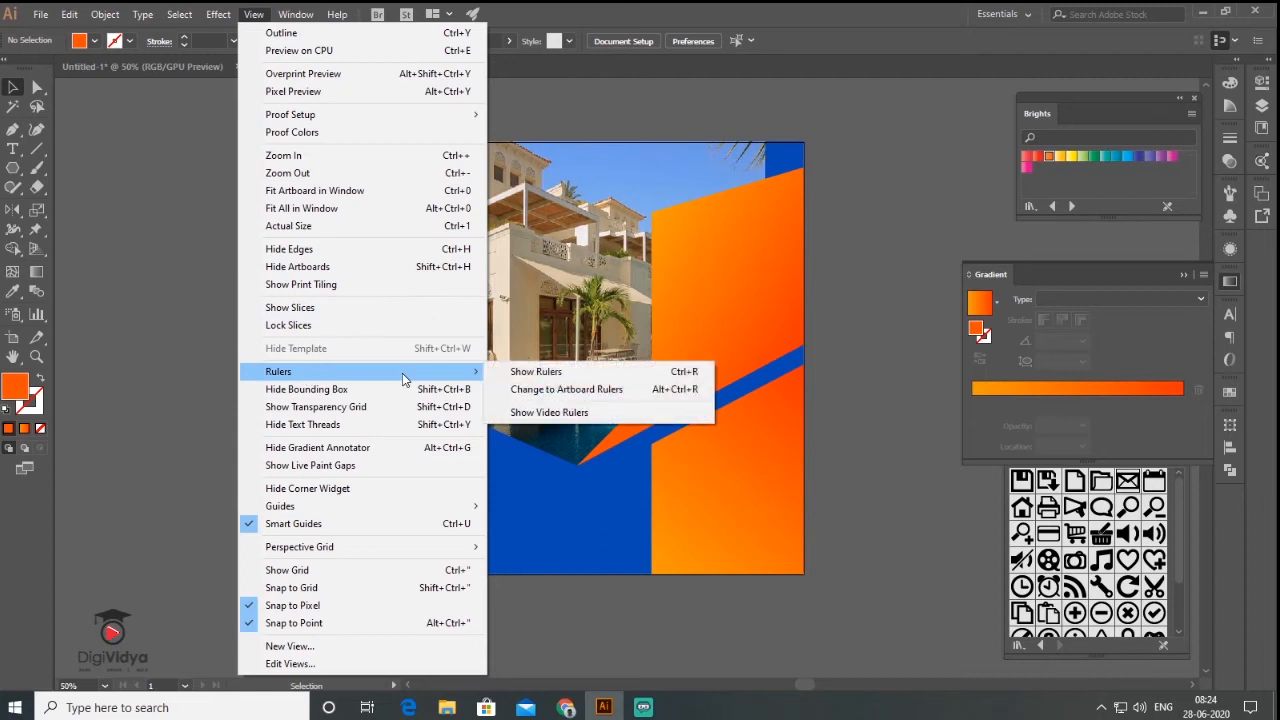
click(557, 373)
drag(389, 478, 383, 480)
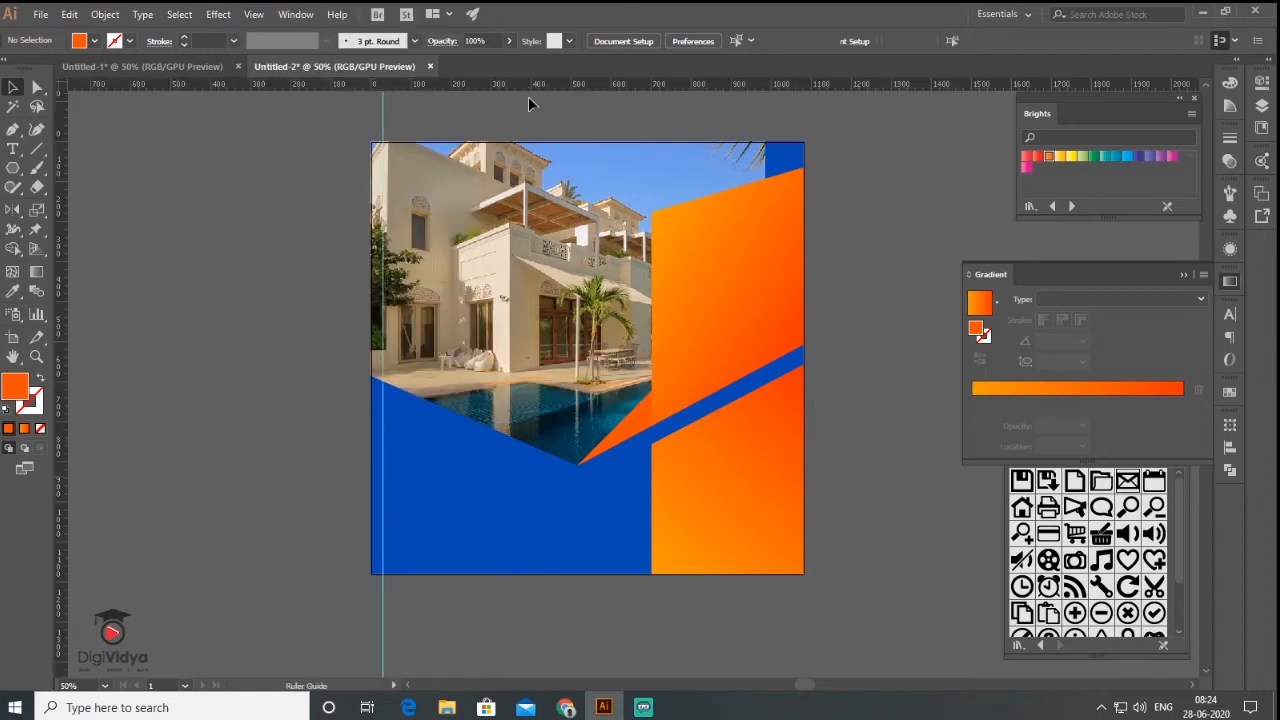
click(536, 158)
drag(536, 158, 536, 156)
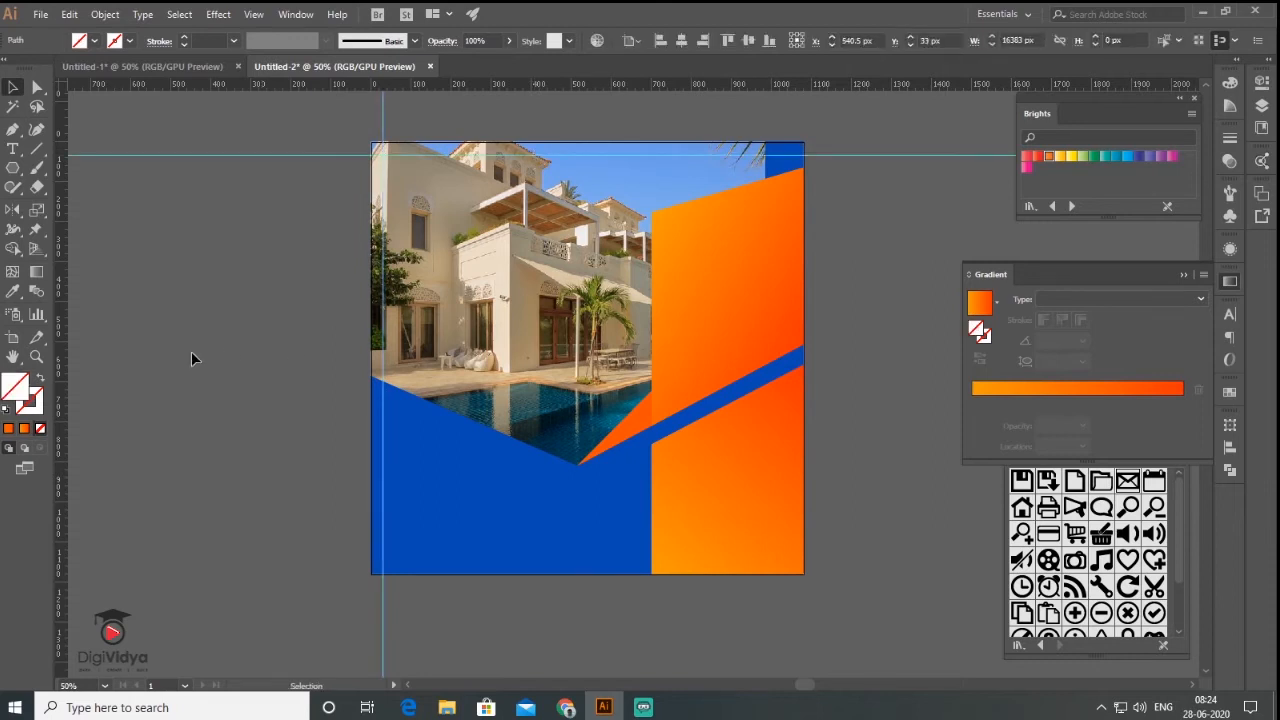
drag(787, 402, 791, 402)
drag(775, 85, 817, 565)
click(896, 429)
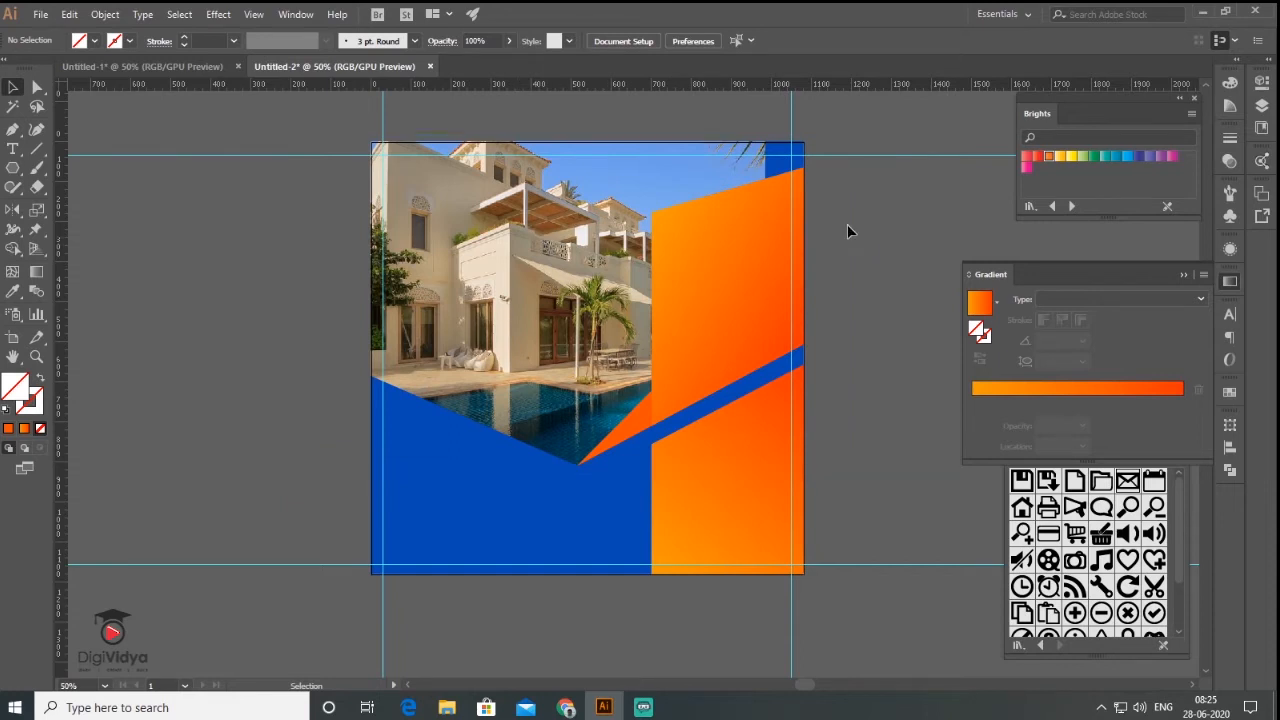
- Draw a black banner rectangle at the top right and slant its left edge
click(14, 169)
drag(684, 174, 791, 196)
key(v)
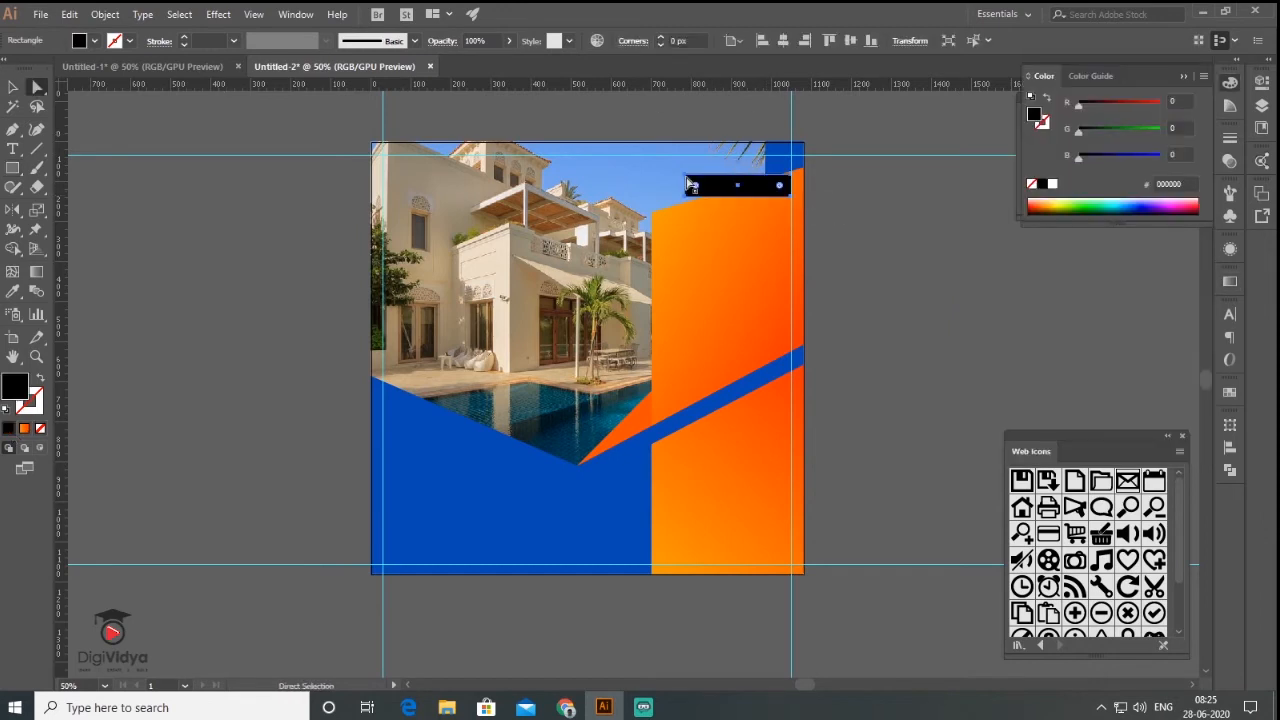
drag(687, 180, 697, 177)
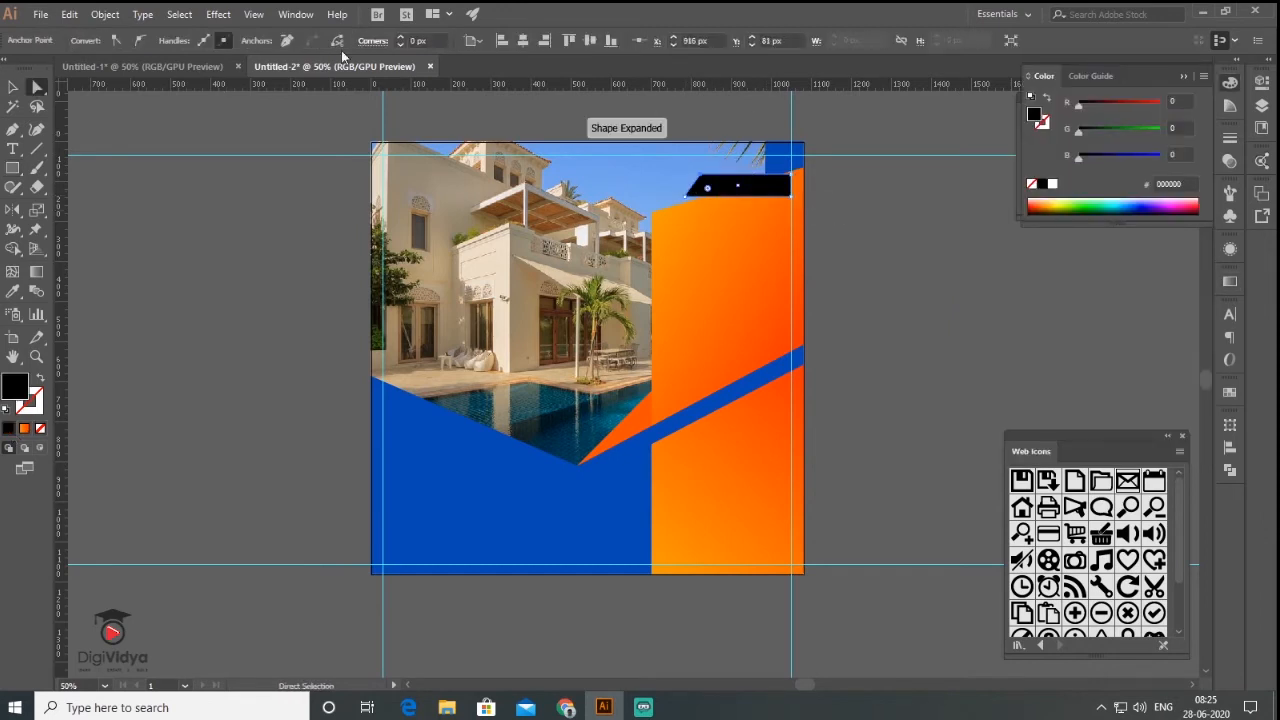
click(13, 88)
click(1002, 396)
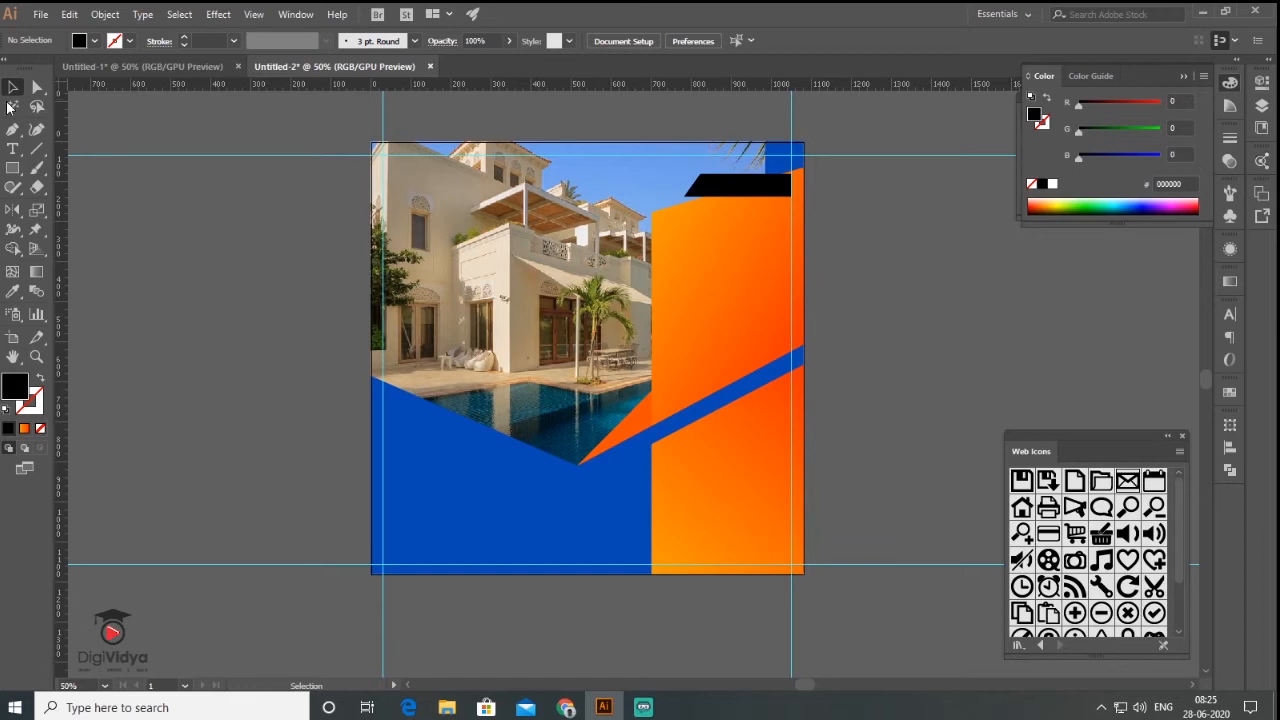
- Move the 'Find Your' text onto the black banner, scaled and positioned to fit
click(13, 149)
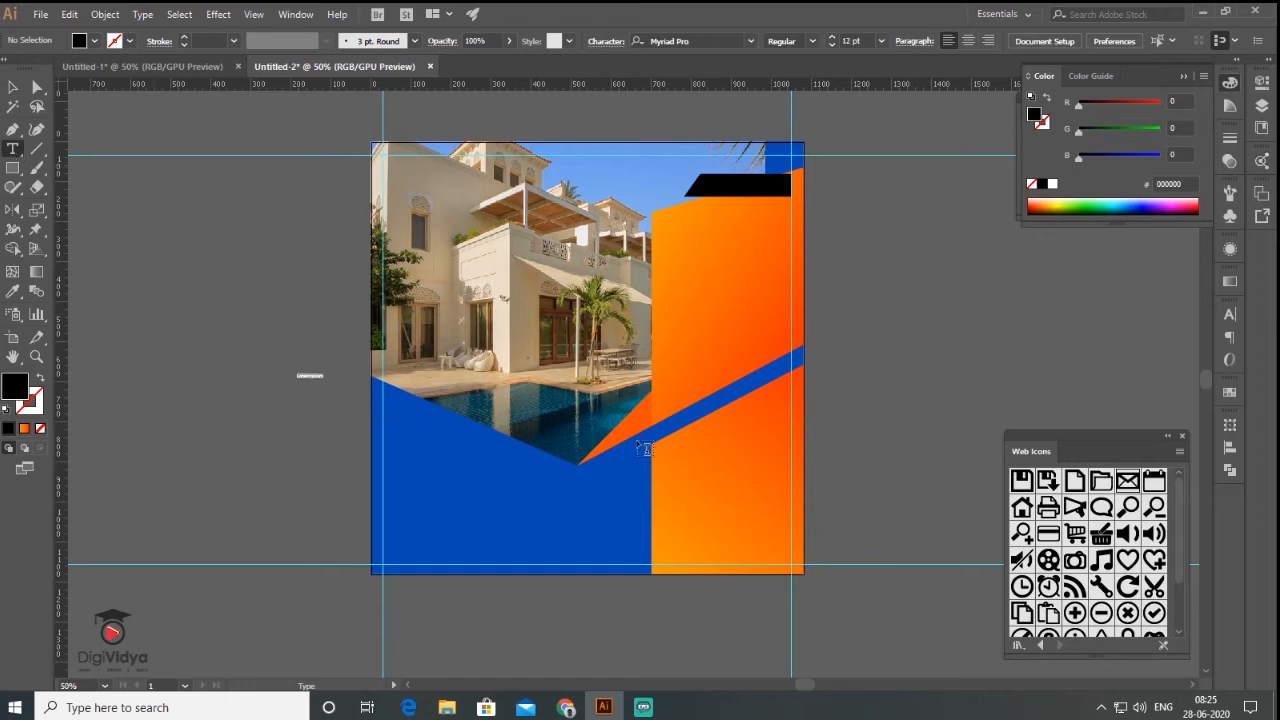
click(1230, 314)
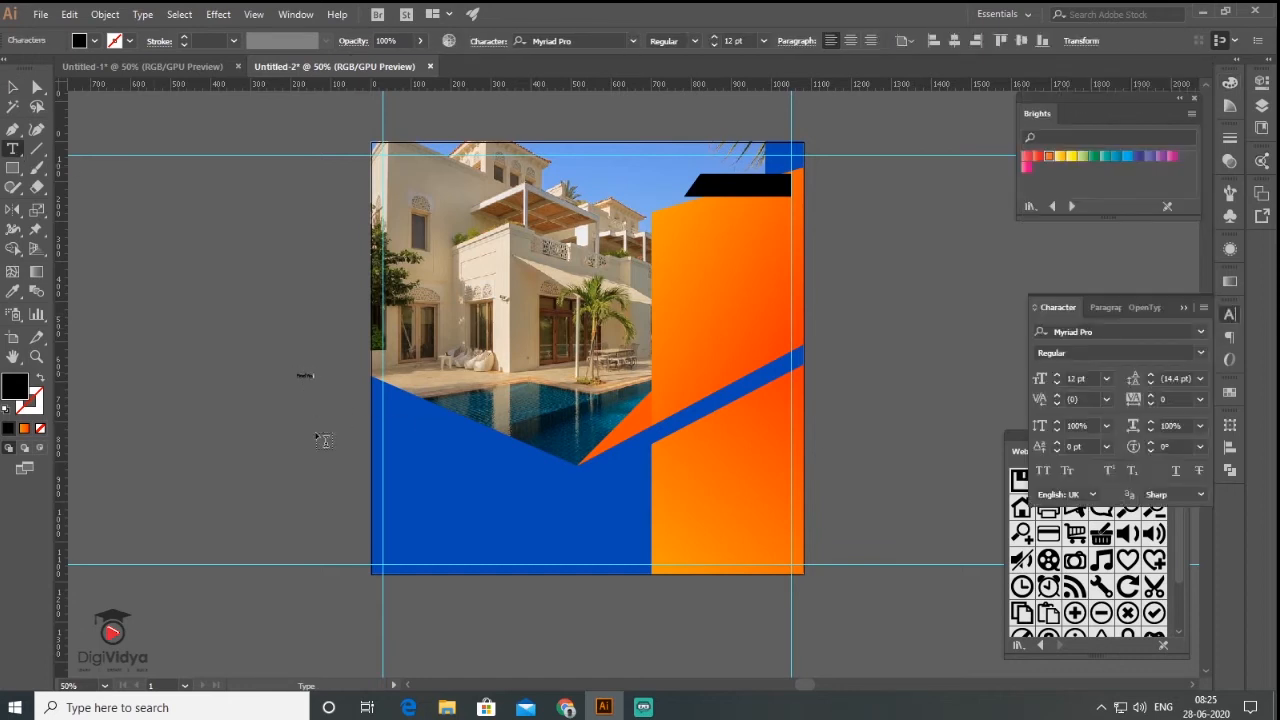
click(323, 440)
drag(271, 366, 756, 193)
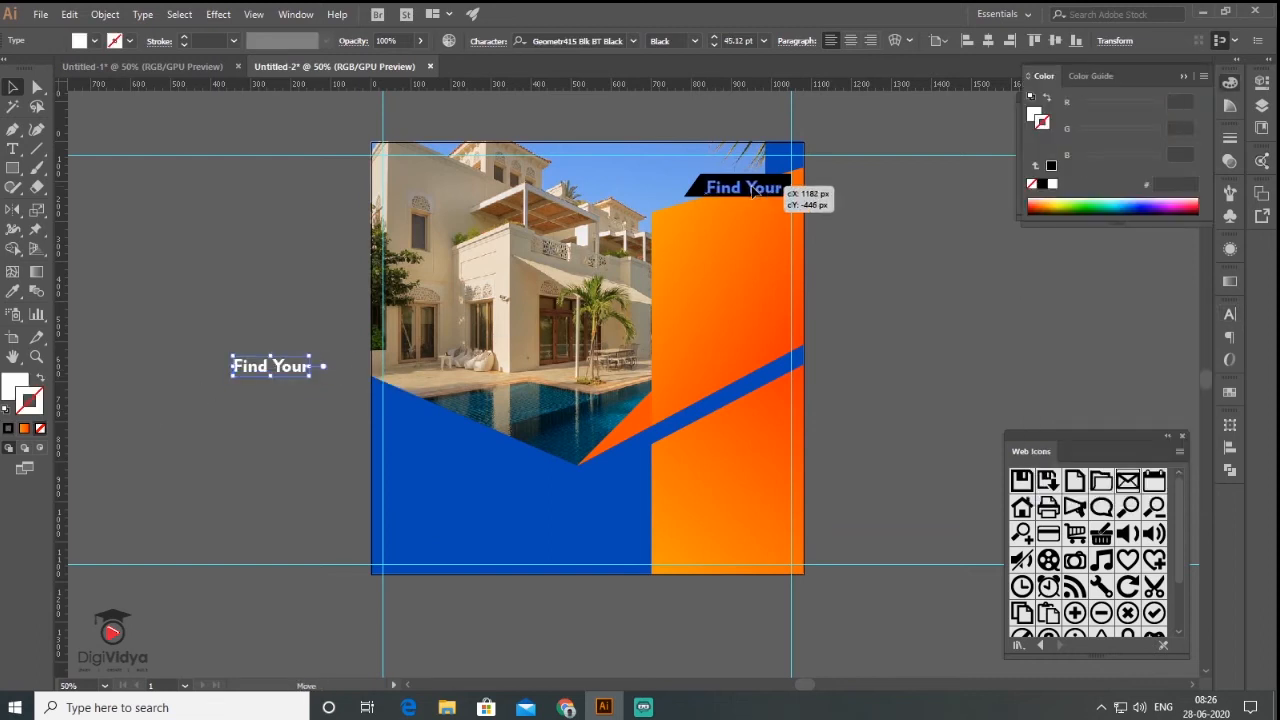
click(737, 166)
scroll(737, 166, up, 2)
scroll(784, 279, down, 2)
click(790, 247)
drag(807, 253, 801, 251)
drag(790, 250, 788, 247)
click(282, 369)
key(t)
click(278, 358)
- Type 'DREAM' and 'HOME' on two lines and enlarge the headline to about 122 pt
click(14, 87)
key(t)
drag(193, 331, 242, 361)
click(11, 88)
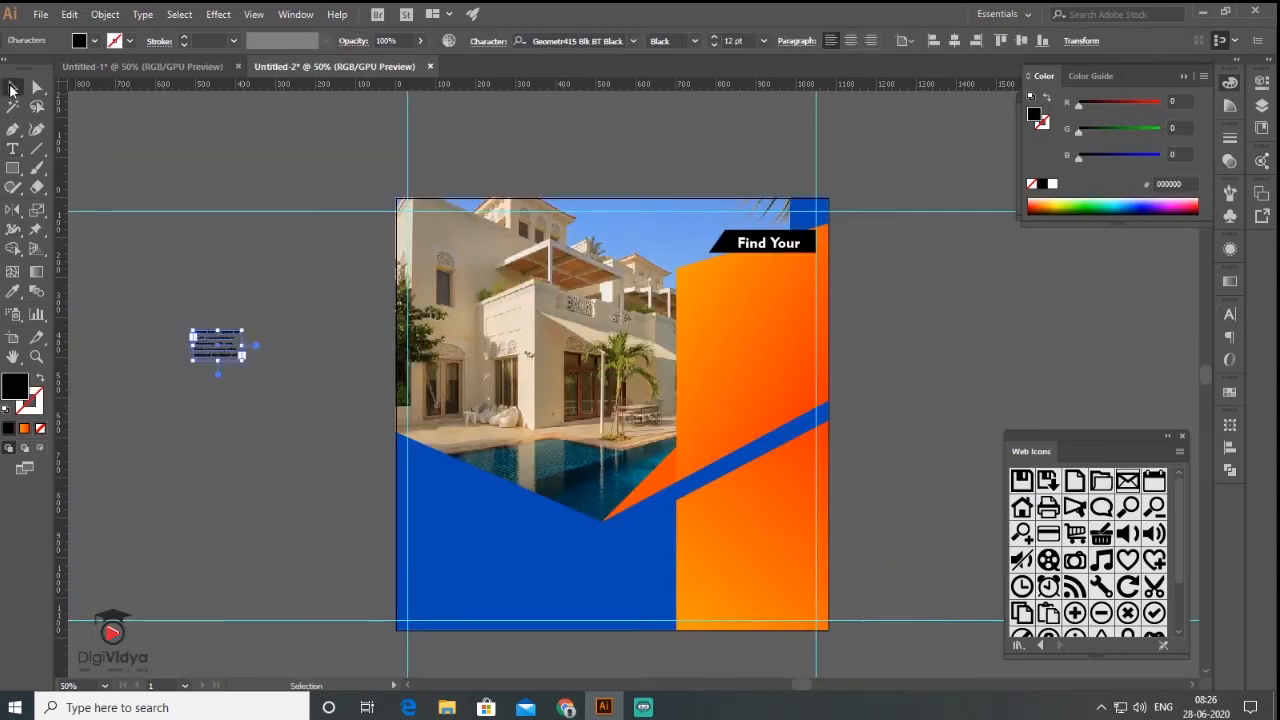
key(Delete)
key(t)
click(171, 271)
text(DREAM)
key(Return)
text(HOME)
click(12, 87)
mouse_move(188, 280)
mouse_down()
mouse_move(334, 403)
mouse_move(343, 389)
mouse_up()
- Set the headline in Barlow Condensed Bold with 100 pt leading and move it onto the orange panel
click(1230, 314)
click(1201, 332)
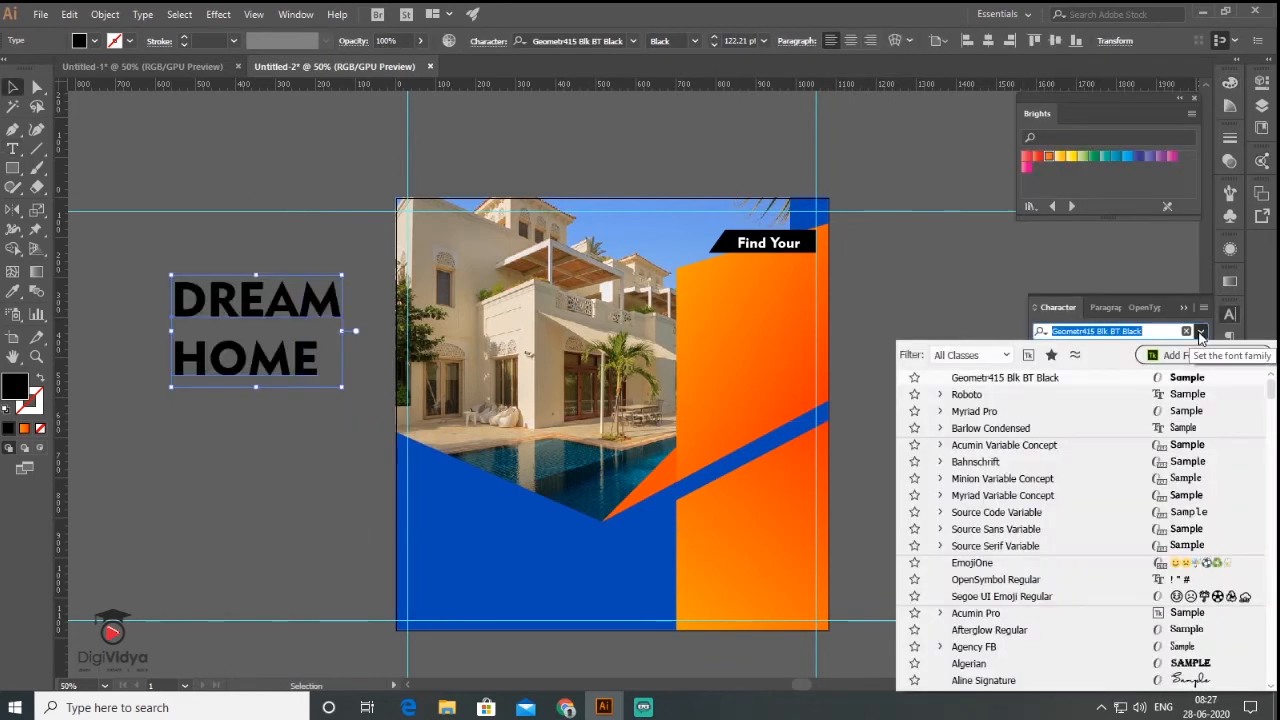
click(1201, 379)
click(1201, 379)
click(1201, 379)
click(1222, 363)
text(100)
key(Return)
click(1104, 308)
drag(266, 341, 794, 326)
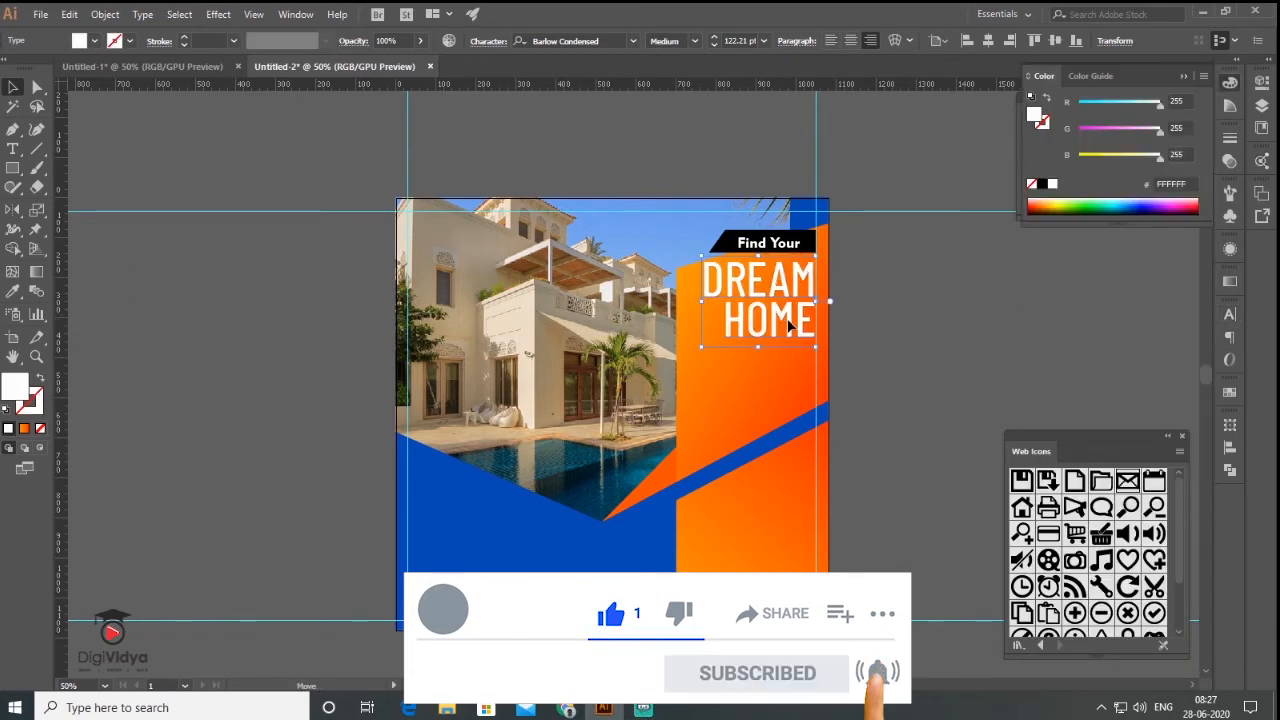
drag(787, 318, 787, 328)
click(930, 390)
- Reverse the orange panel's gradient and set its angle to -30°
click(765, 395)
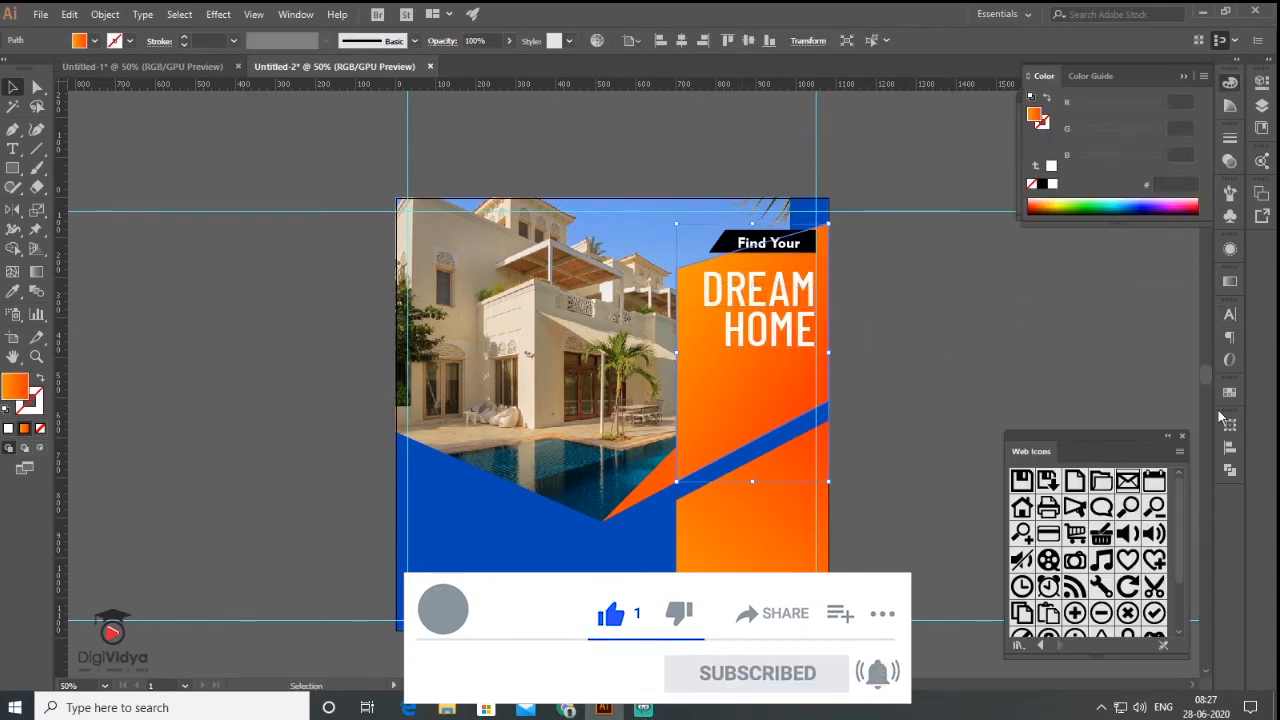
click(1230, 281)
click(978, 360)
click(1184, 278)
click(930, 390)
click(770, 325)
click(765, 395)
click(1230, 281)
click(1058, 342)
text(-30)
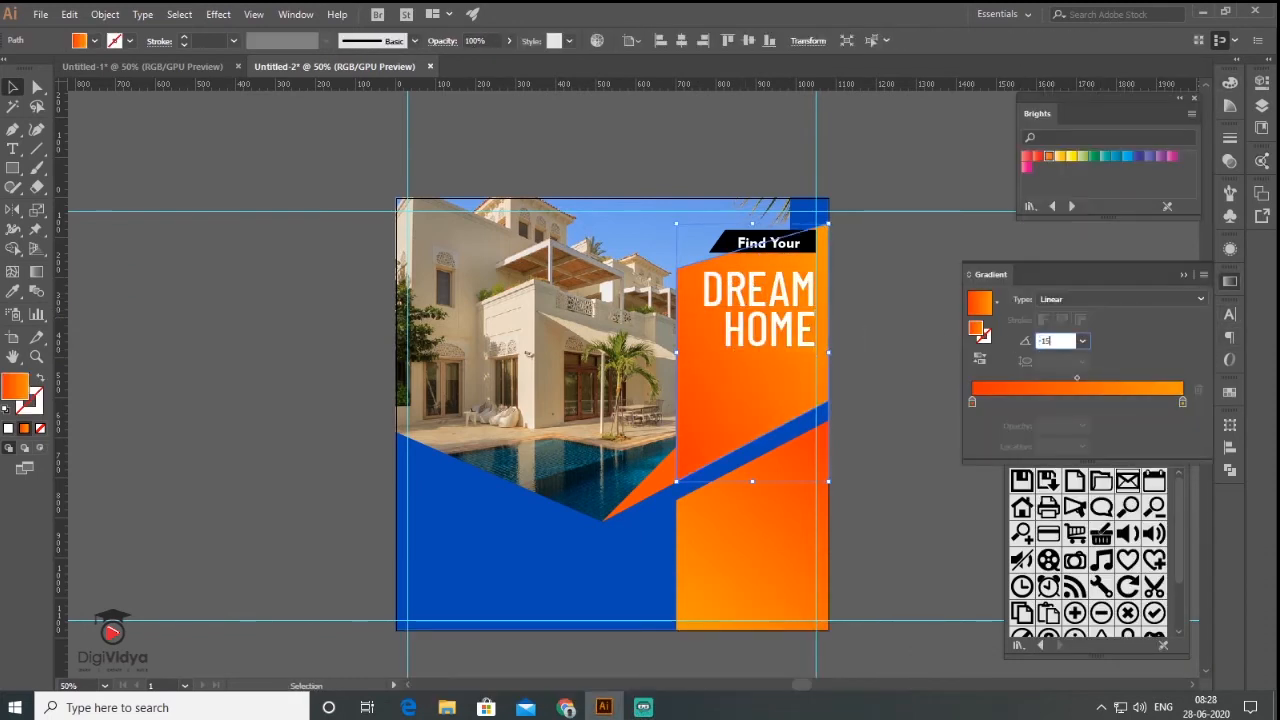
key(Return)
click(936, 360)
- Draw a text area below the headline, set line spacing to Auto, and delete the extra box
key(t)
drag(817, 358, 687, 398)
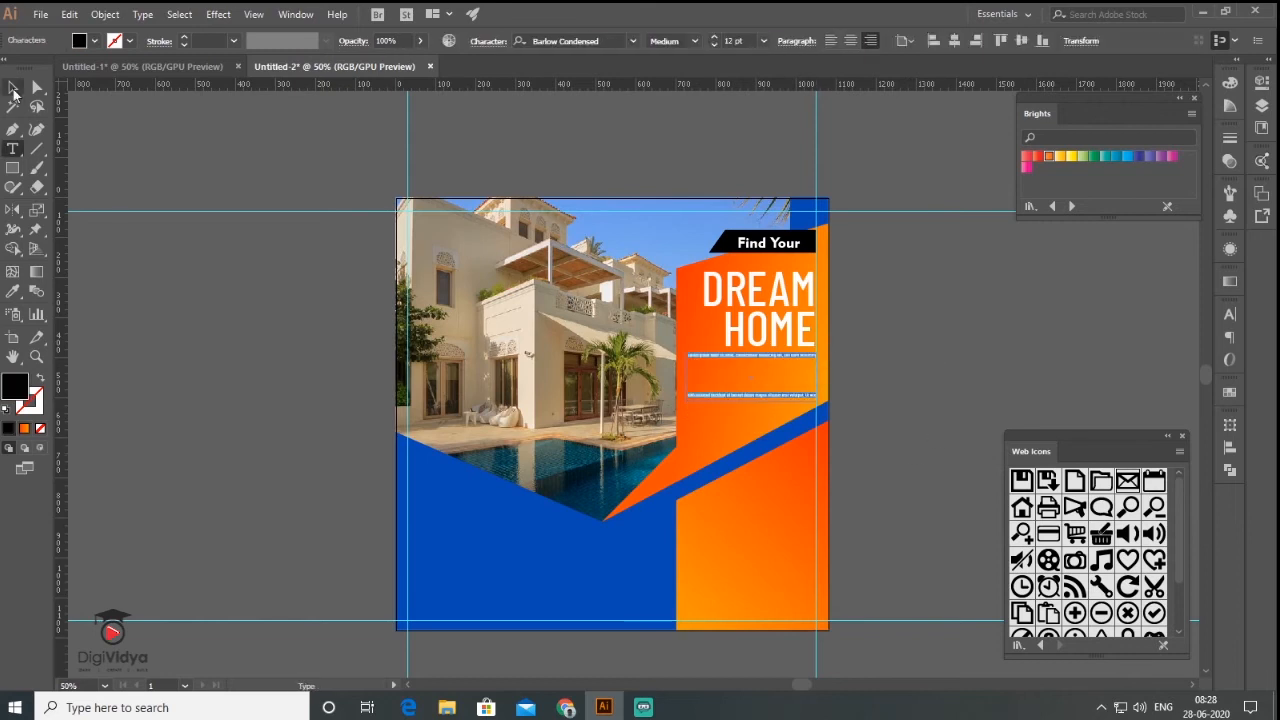
click(13, 88)
click(1230, 314)
click(1200, 379)
click(1218, 95)
key(Delete)
key(t)
- Fill a text frame under DREAM HOME with placeholder text, white fill and no stroke
drag(817, 361, 686, 404)
click(6, 409)
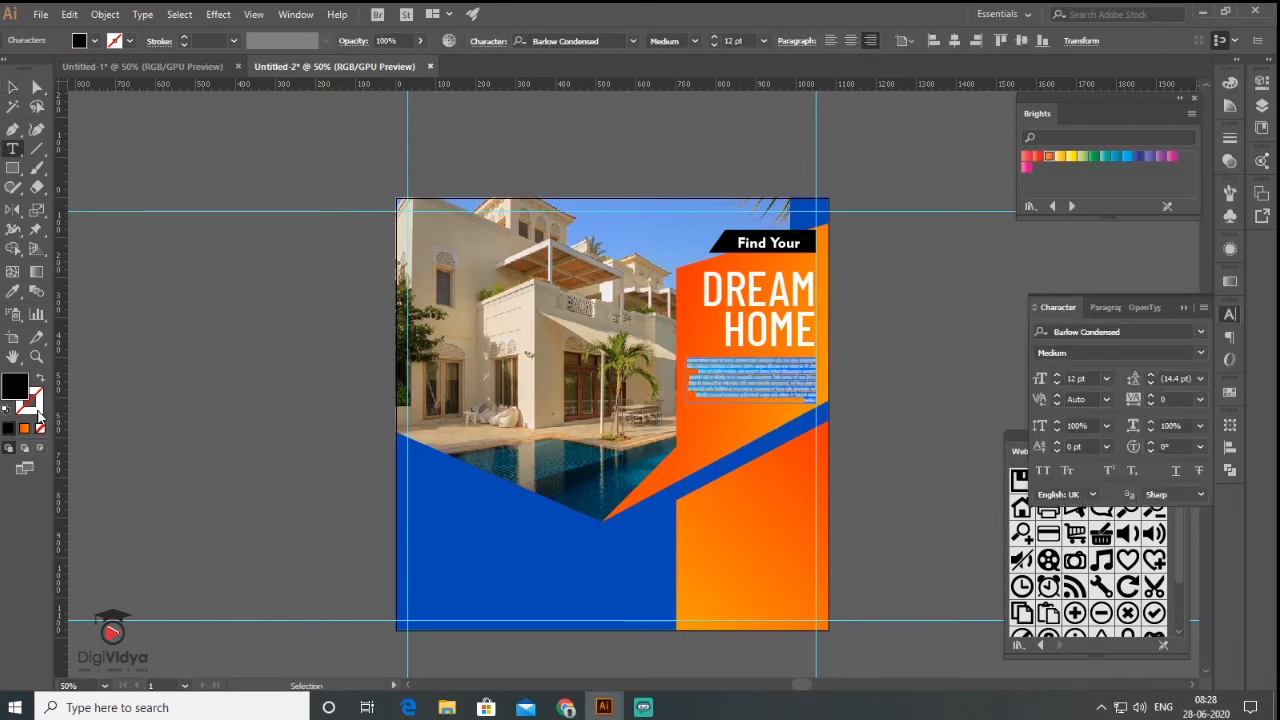
click(35, 411)
click(40, 428)
click(13, 88)
click(930, 390)
scroll(724, 399, up, 1)
click(760, 372)
click(1230, 314)
- Set the placeholder body text font to Roboto
click(1200, 332)
click(968, 414)
click(929, 397)
drag(929, 397, 924, 242)
- Type 'Get In Touch' in a larger Light weight and place it on the lower orange panel
key(t)
click(208, 394)
text(Get In Touch)
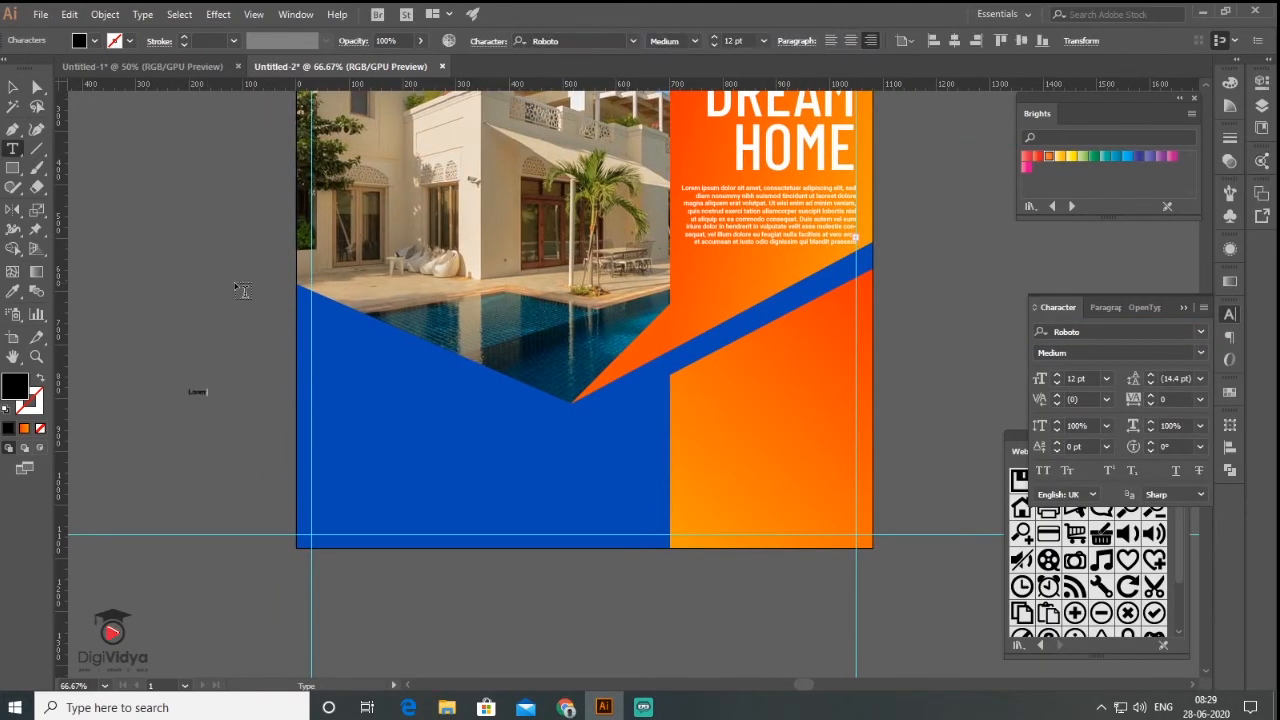
click(13, 88)
click(1200, 353)
drag(208, 397, 798, 441)
click(1062, 405)
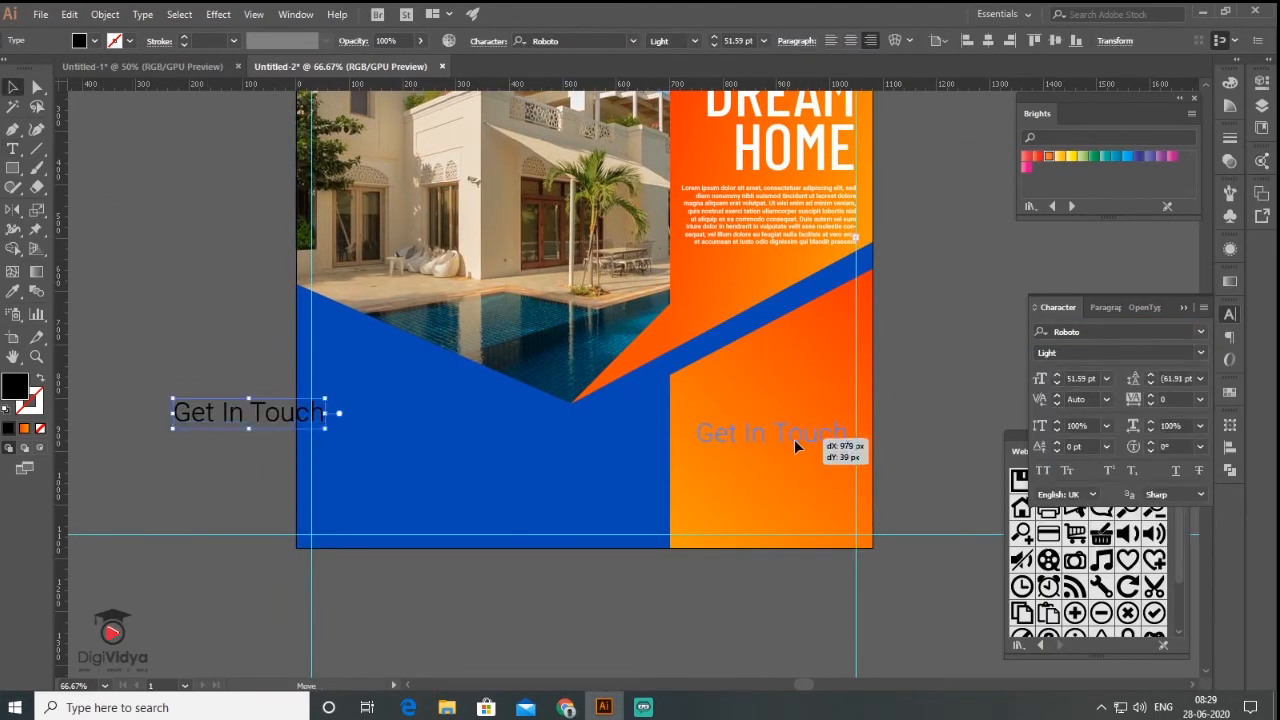
click(974, 366)
scroll(856, 473, up, 2)
drag(830, 398, 836, 398)
key(d)
- Make Get In Touch white with no stroke and close the icon library
click(31, 403)
click(40, 428)
click(955, 420)
scroll(714, 451, down, 1)
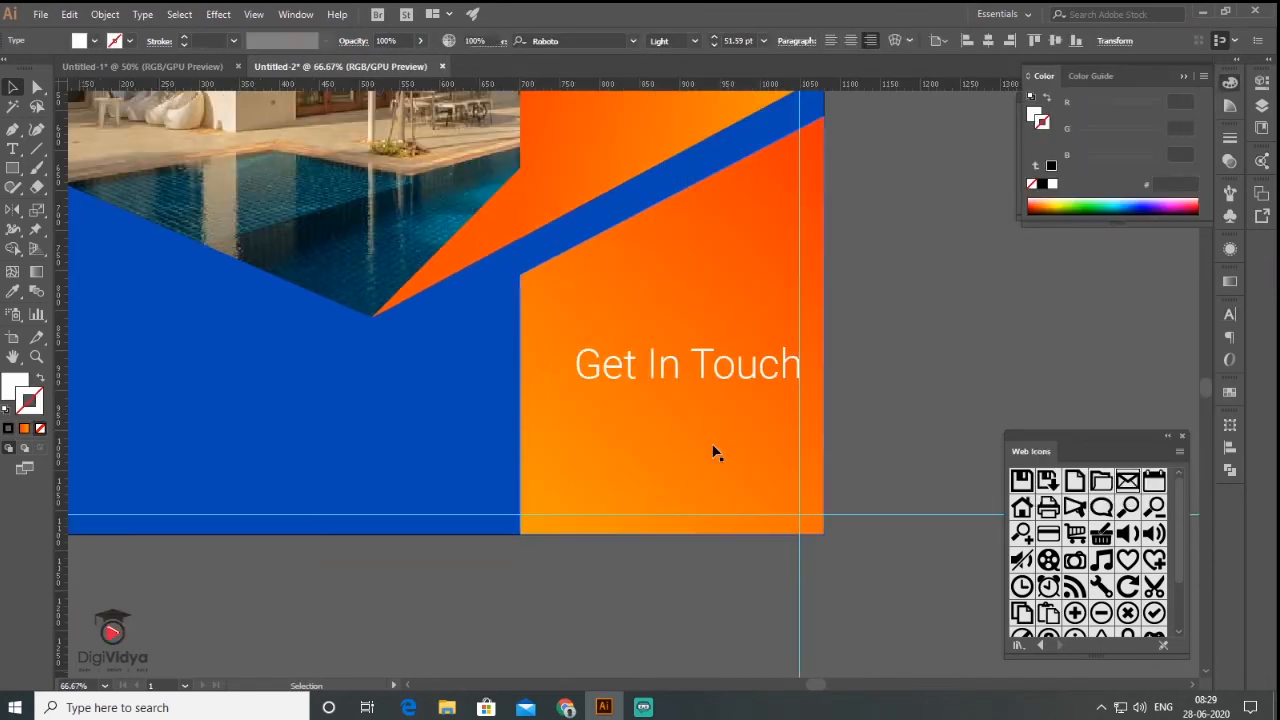
drag(1100, 437, 1016, 294)
click(1097, 297)
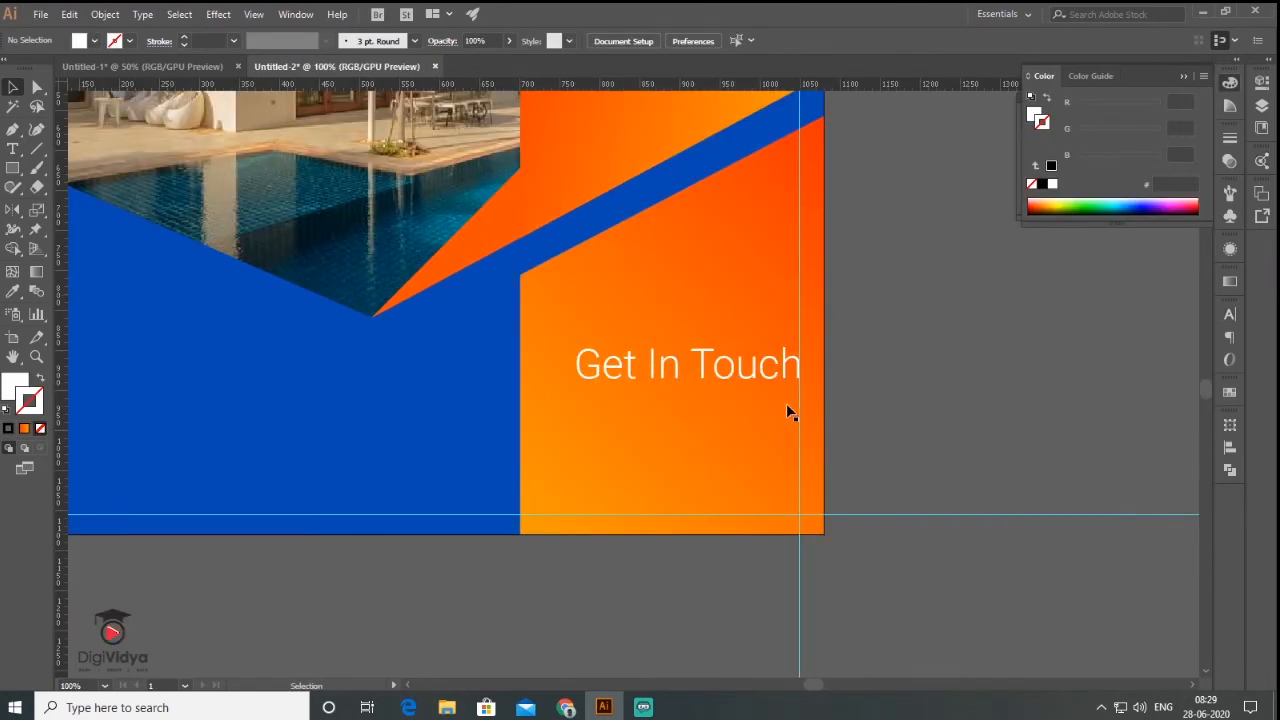
click(294, 16)
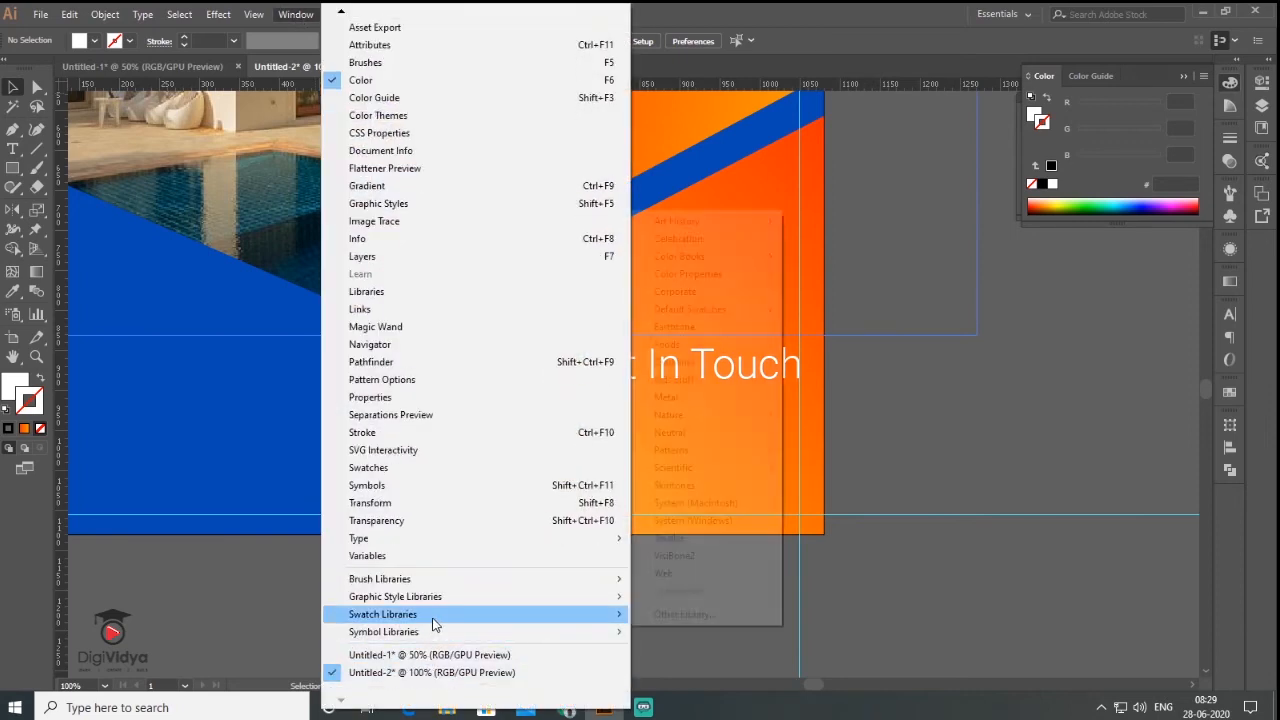
- Bring home, phone and envelope icons from the Web Icons library, centre-aligned beside the artboard
mouse_move(434, 636)
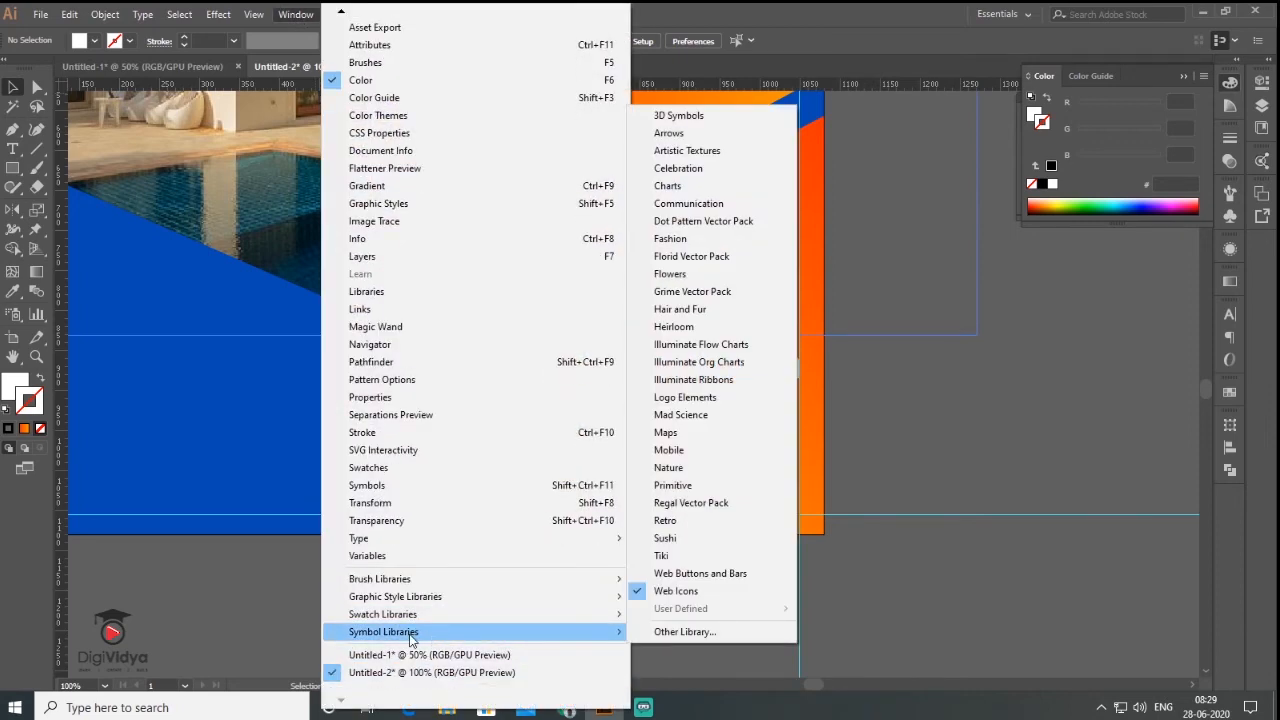
click(675, 591)
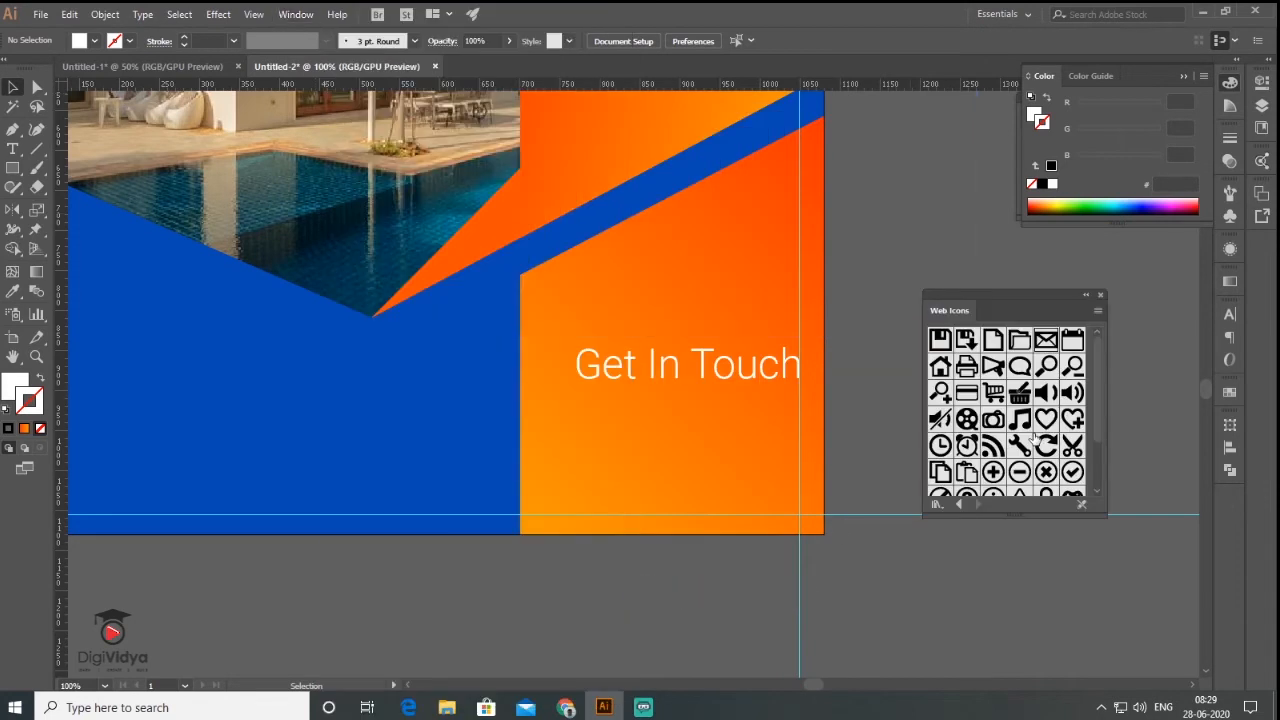
drag(1050, 302, 1132, 236)
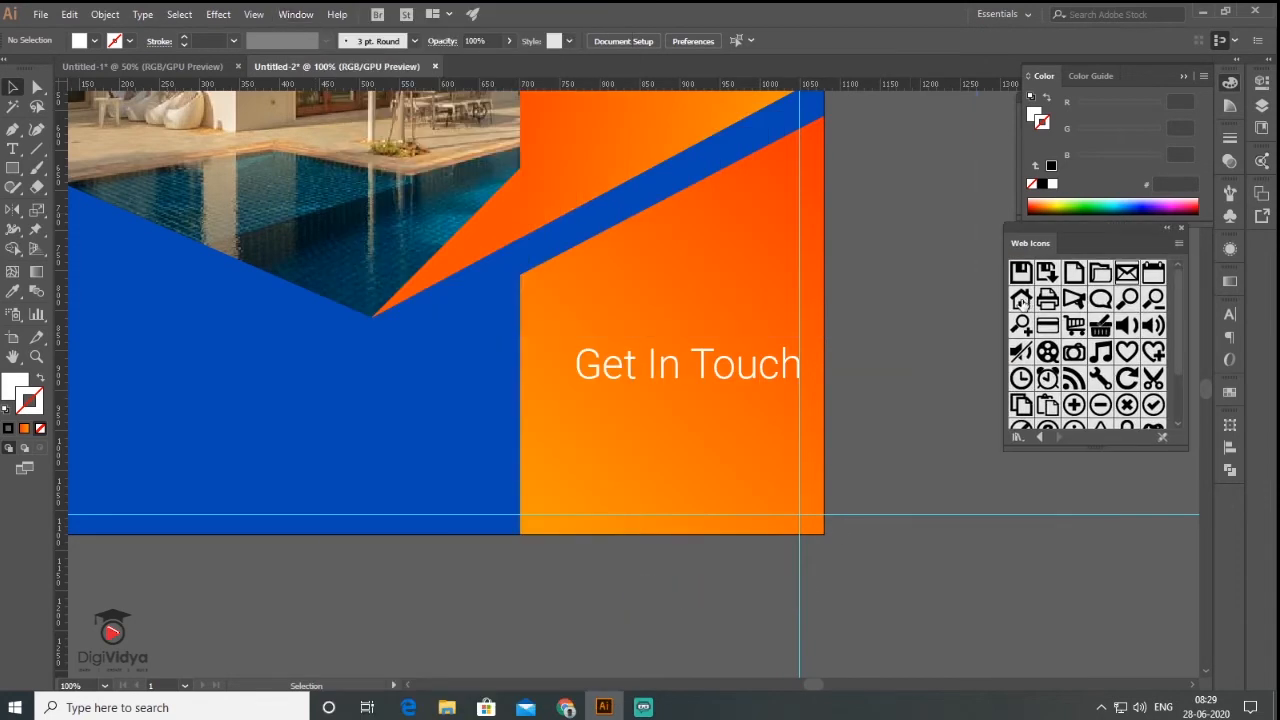
drag(1021, 299, 909, 275)
drag(1178, 321, 919, 342)
drag(1176, 358, 1167, 284)
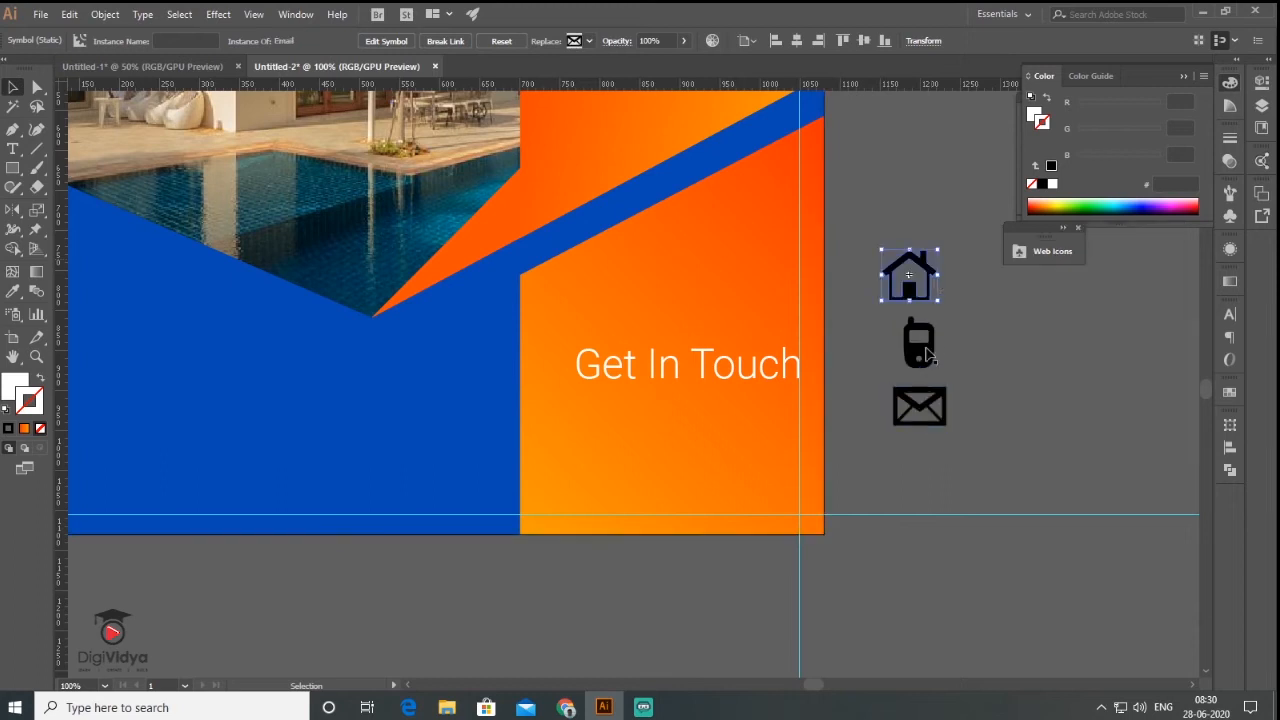
shift+click(928, 362)
shift+click(938, 414)
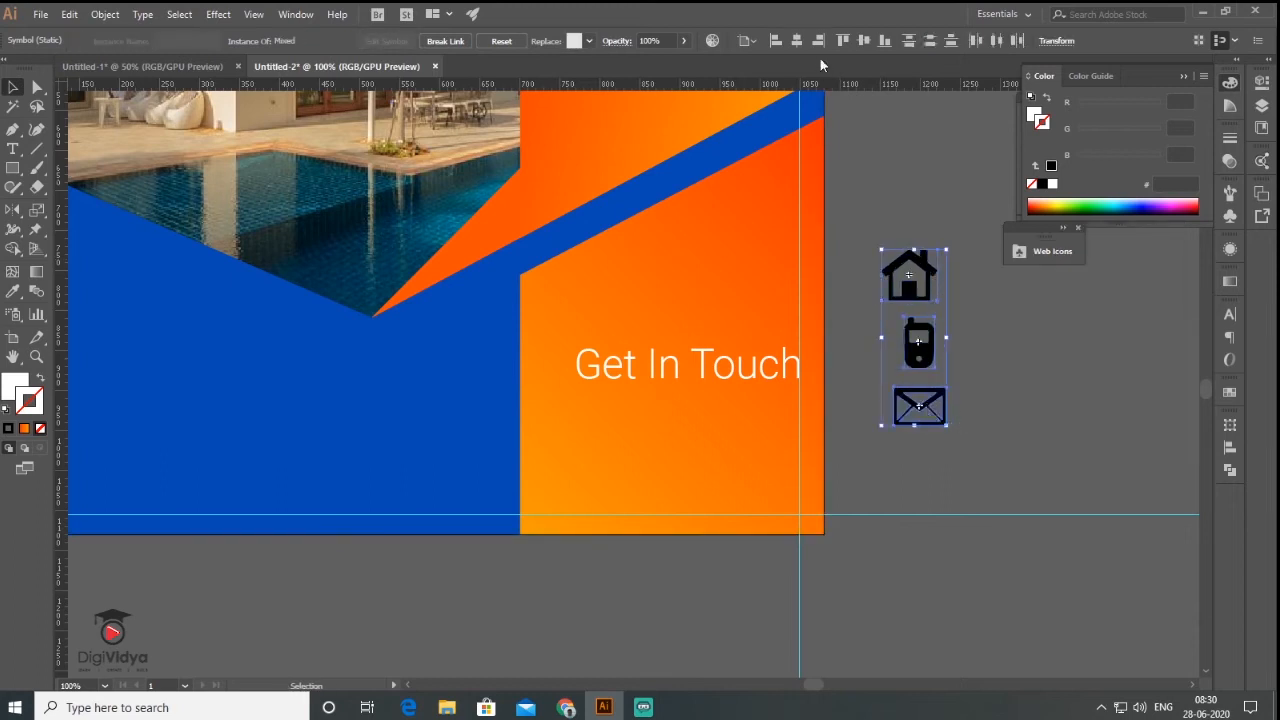
click(796, 41)
drag(400, 410, 958, 449)
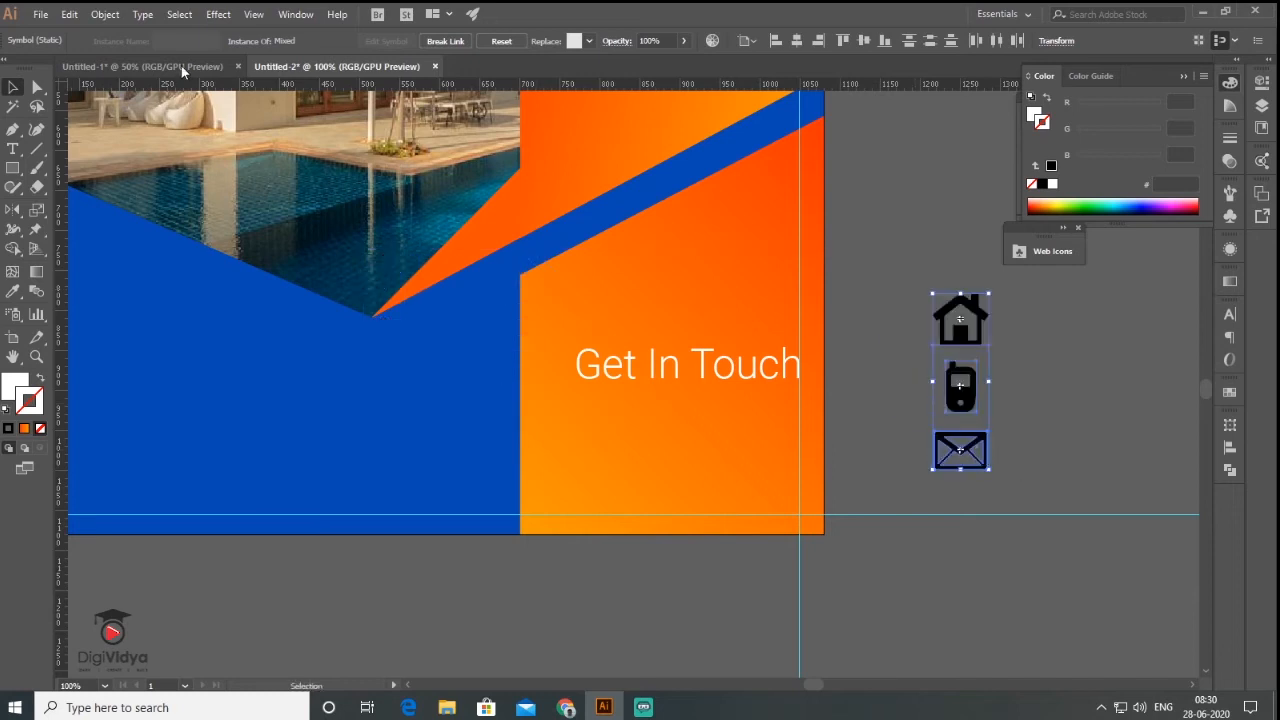
- Expand the icons, shrink them under Get In Touch, make them white with no stroke, and space them evenly
click(105, 14)
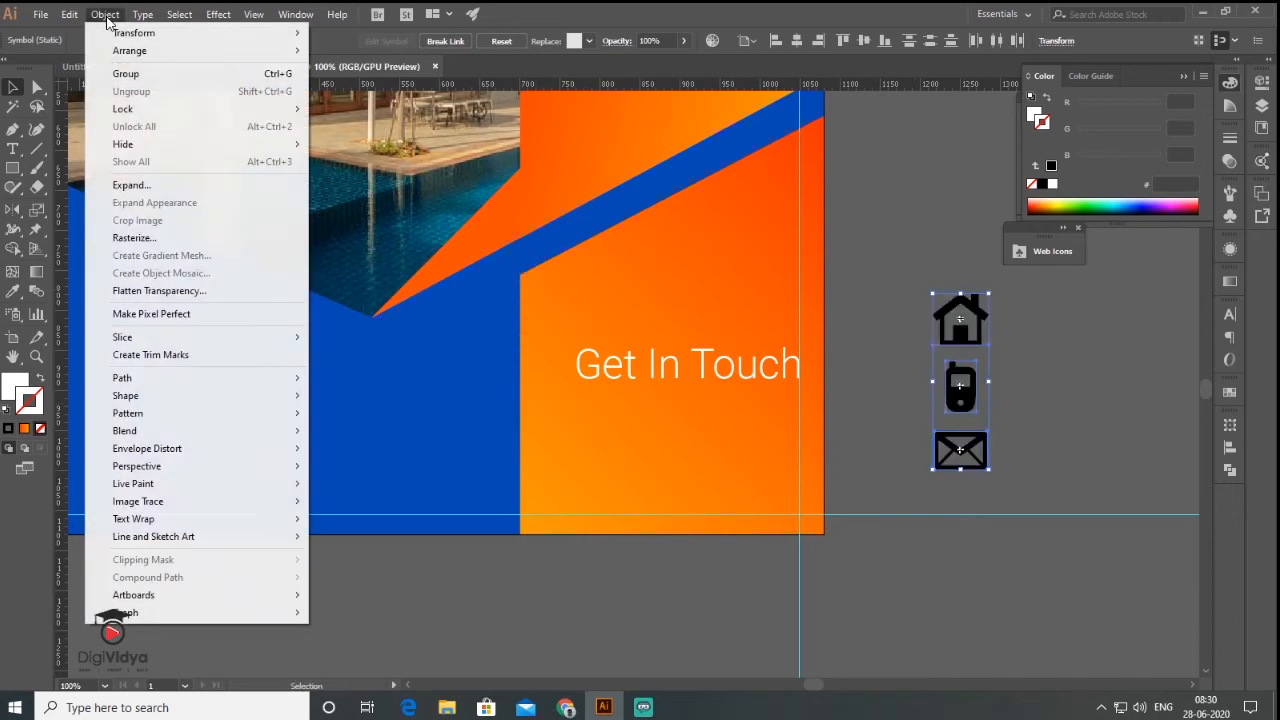
click(150, 188)
click(590, 445)
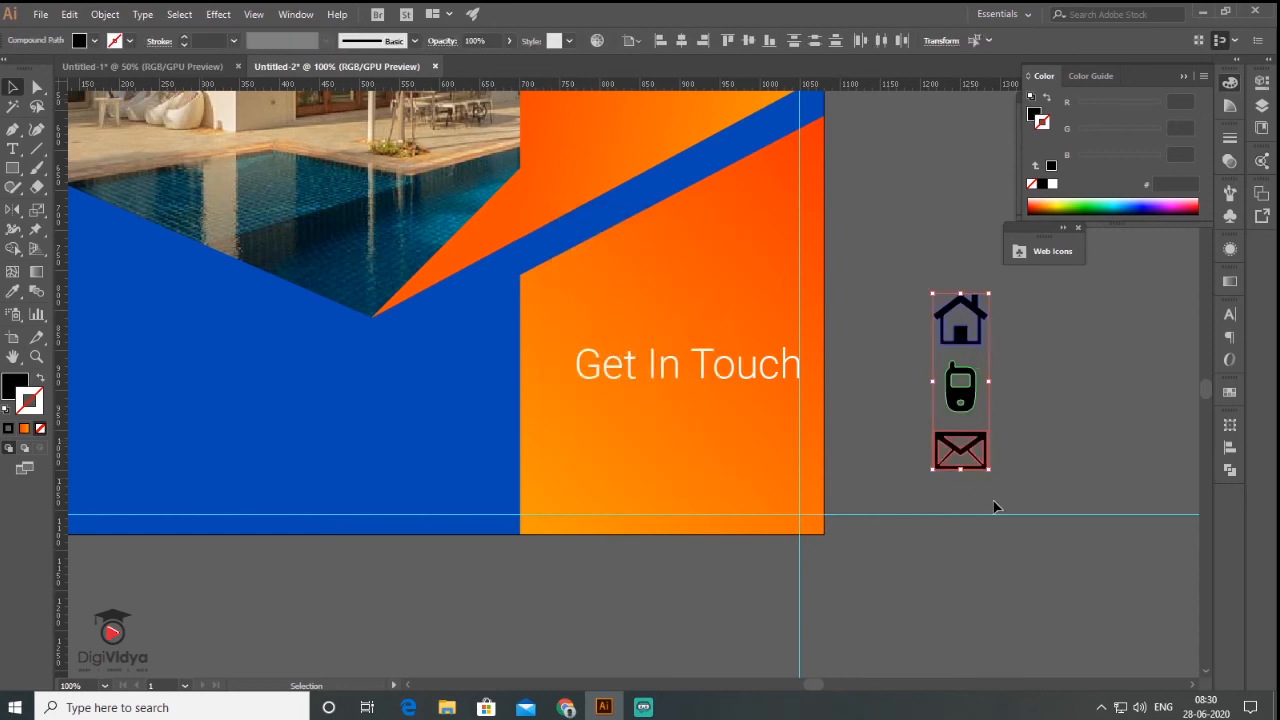
drag(988, 468, 787, 441)
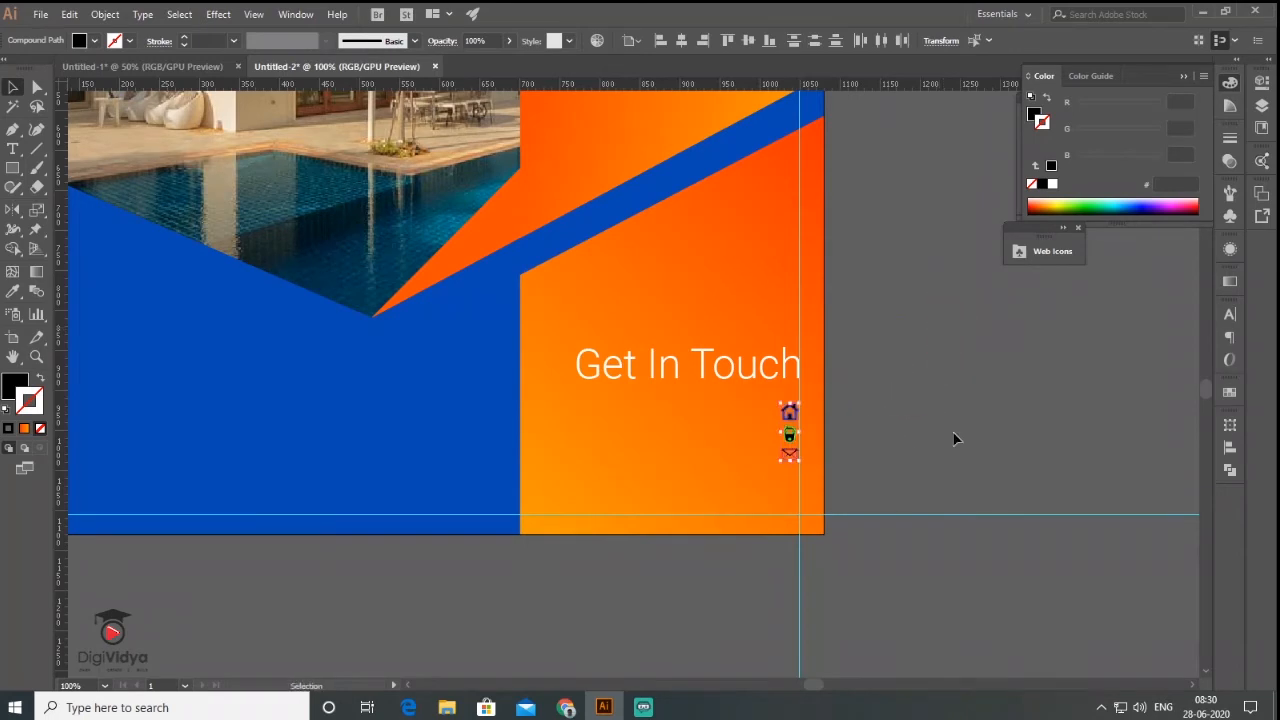
click(6, 410)
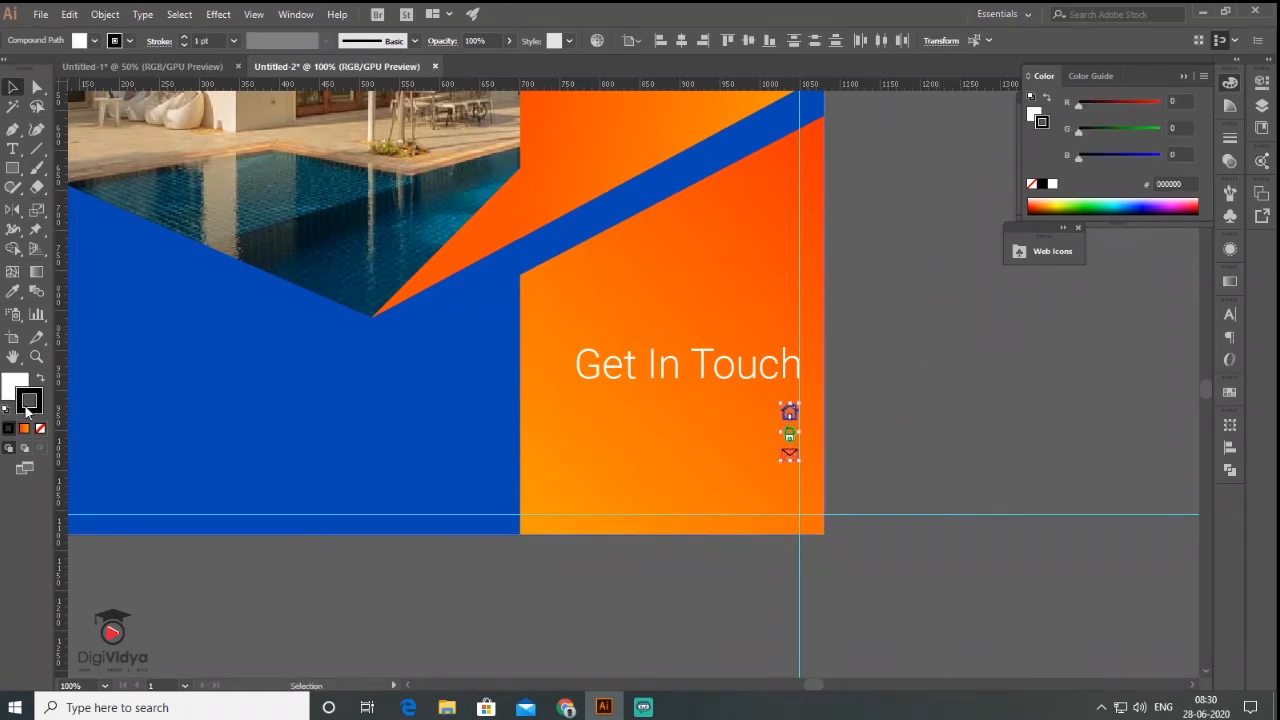
click(40, 430)
click(909, 415)
drag(790, 459, 790, 488)
drag(790, 434, 790, 451)
click(930, 419)
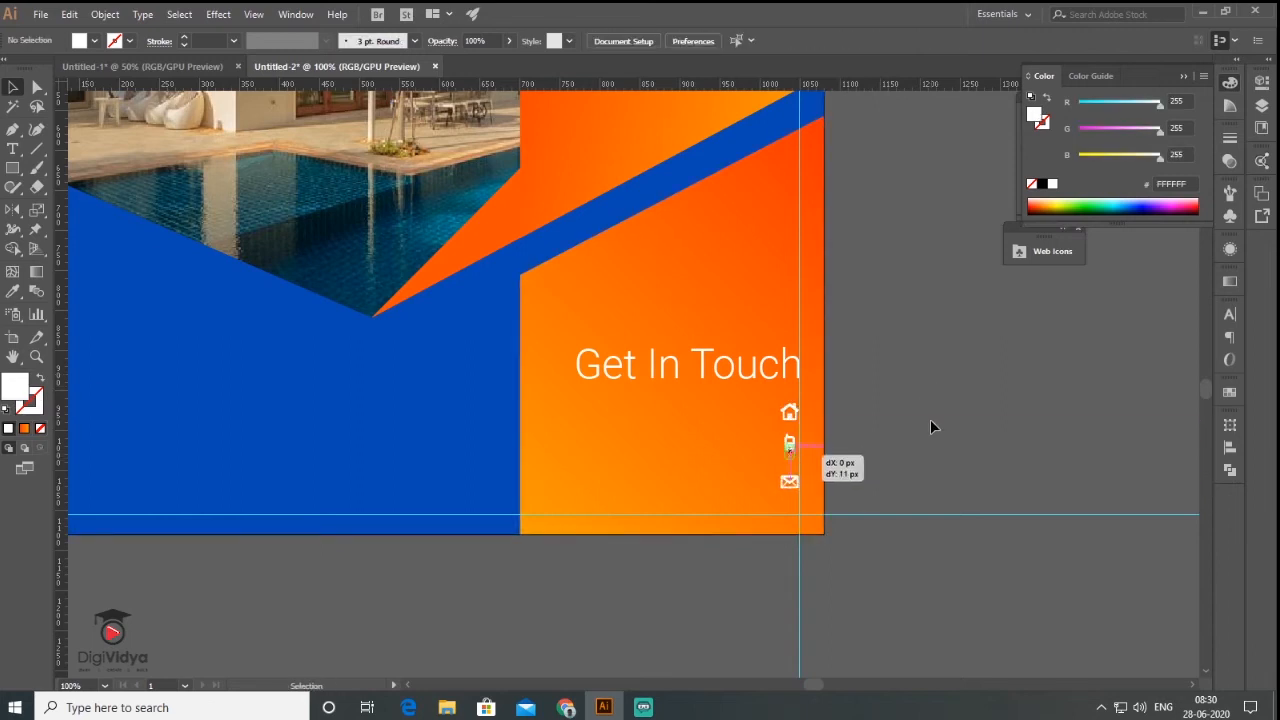
click(25, 150)
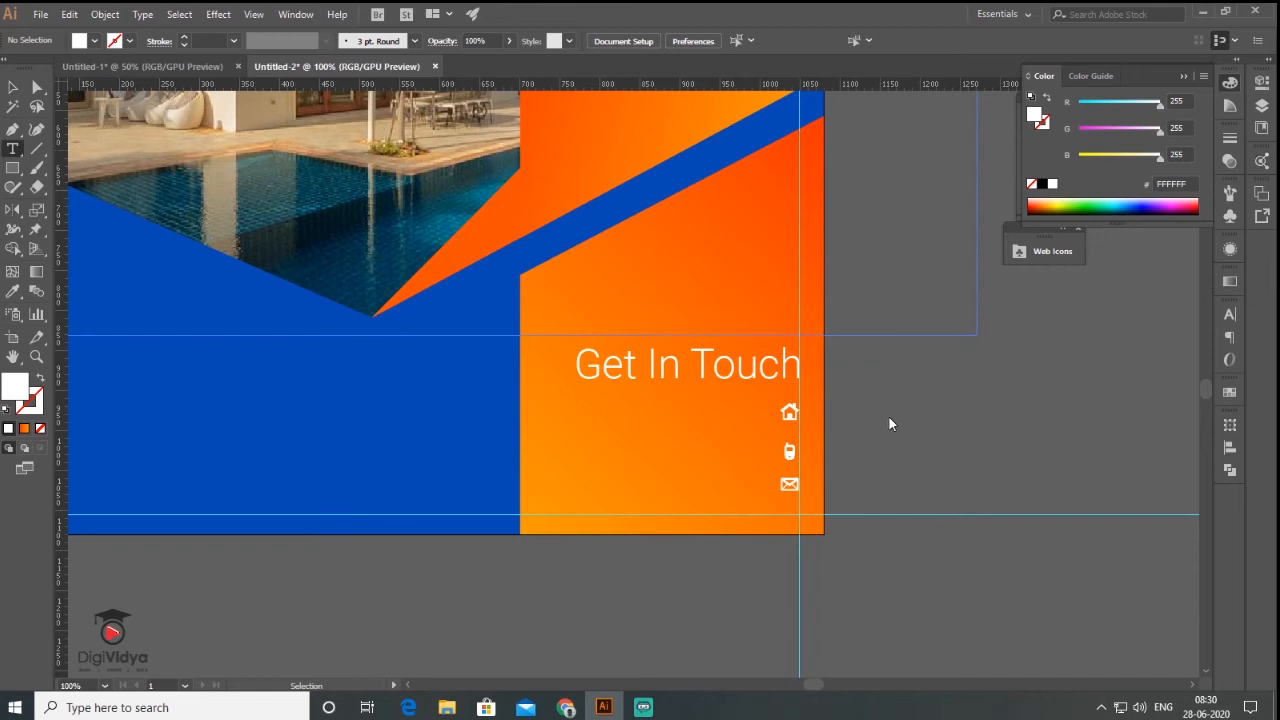
- Type the office address beside the house icon, then the phone number and e-mail on their rows
click(889, 417)
key(Escape)
drag(826, 416, 697, 450)
triple_click(697, 450)
drag(730, 457, 1082, 490)
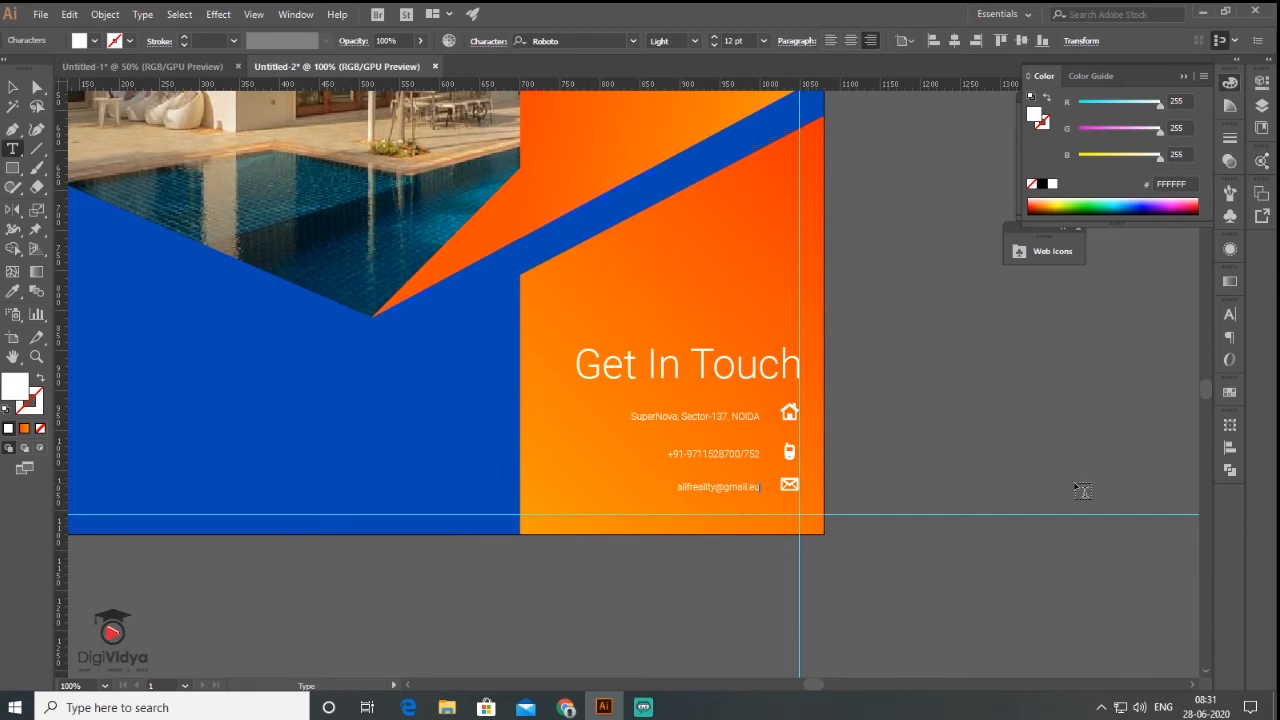
key(Escape)
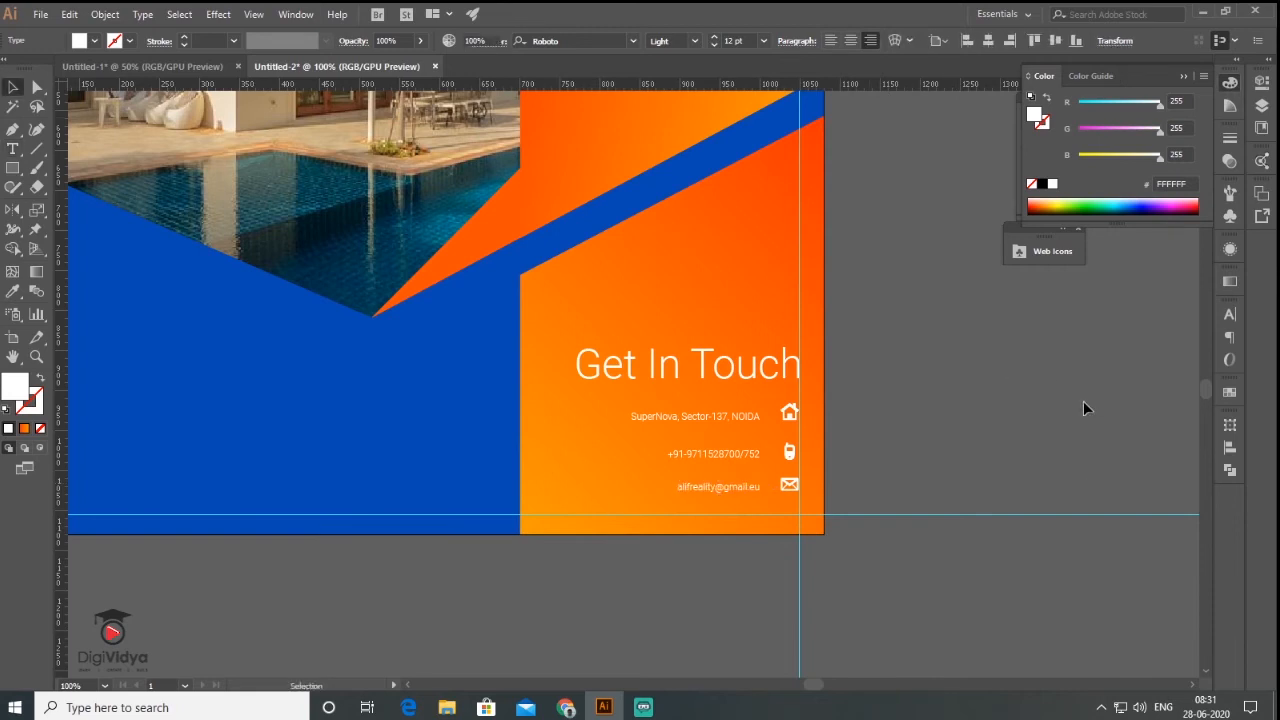
- Zoom out to check the contact lines and icons, then pan back to the top of the flyer
scroll(941, 400, down, 2)
click(941, 400)
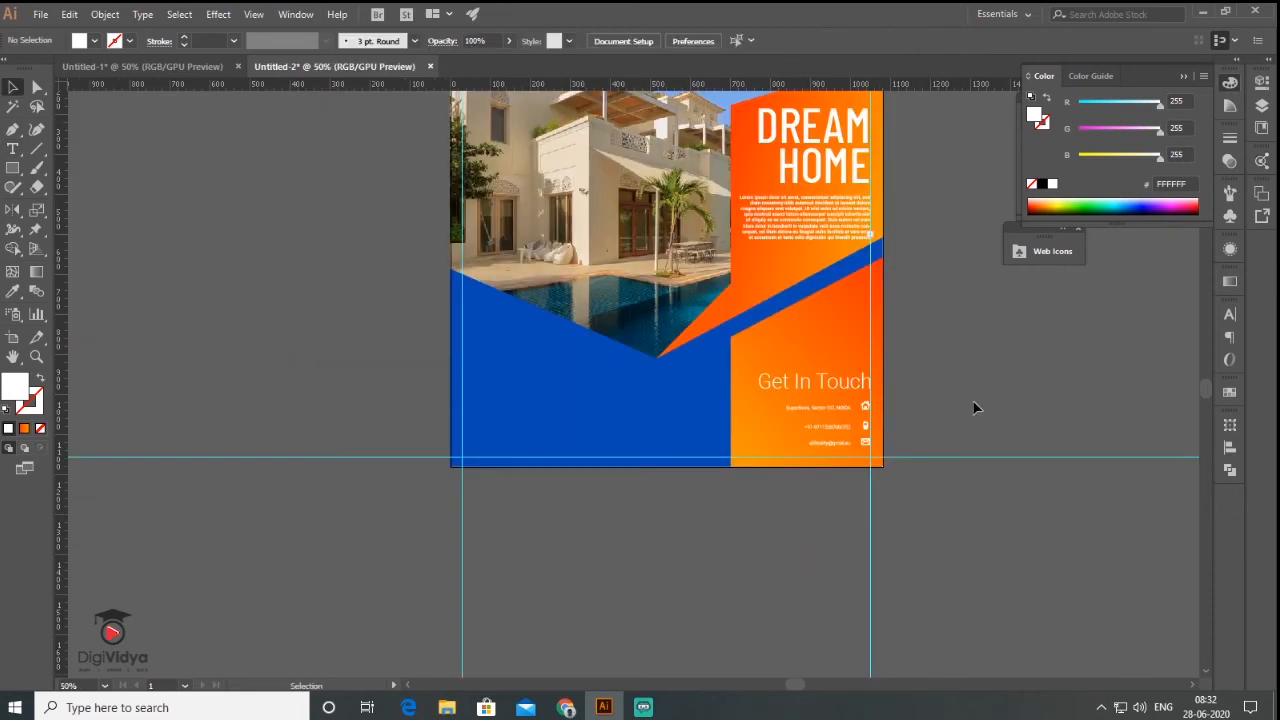
scroll(855, 428, up, 4)
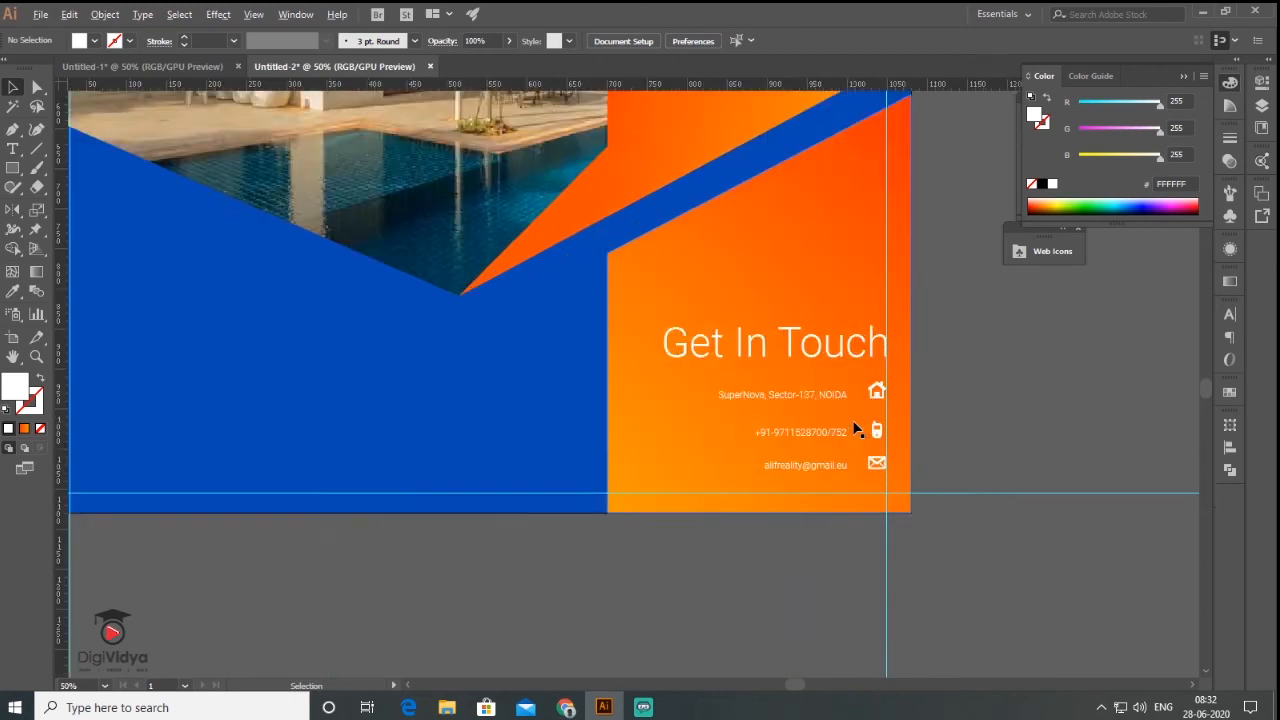
drag(671, 500, 928, 553)
click(1048, 386)
scroll(1048, 386, down, 3)
drag(749, 289, 701, 336)
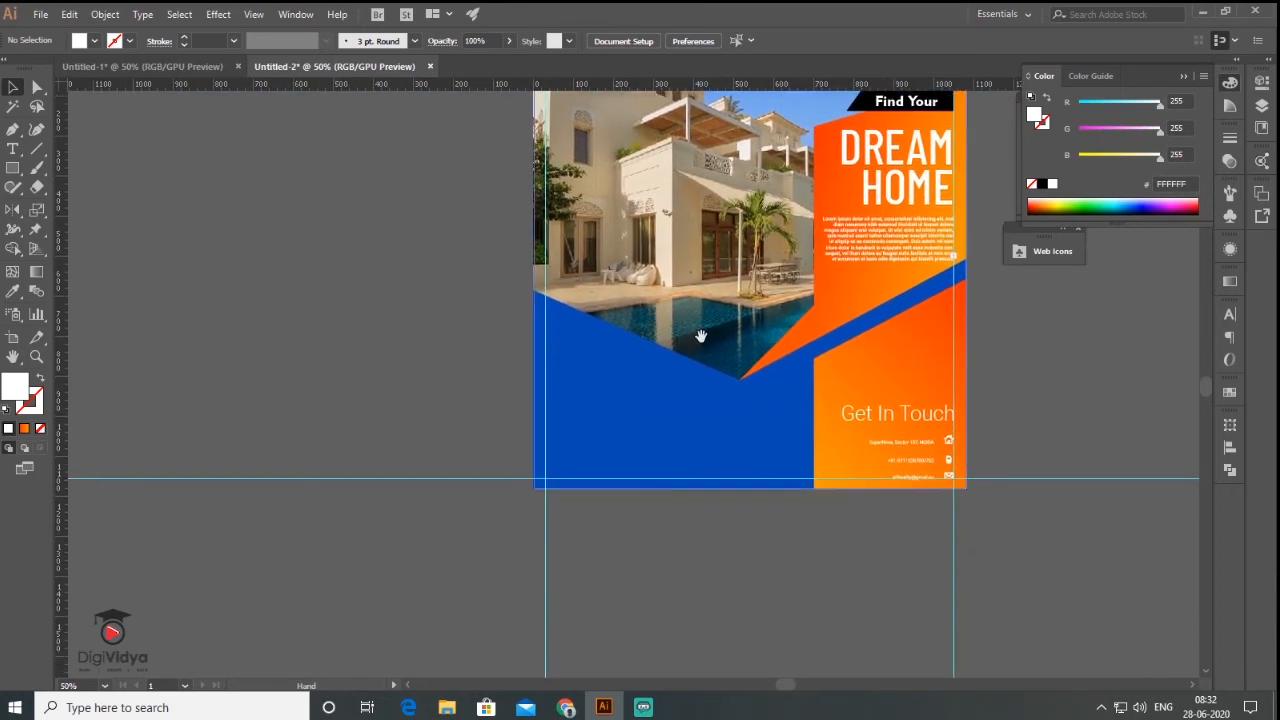
click(12, 148)
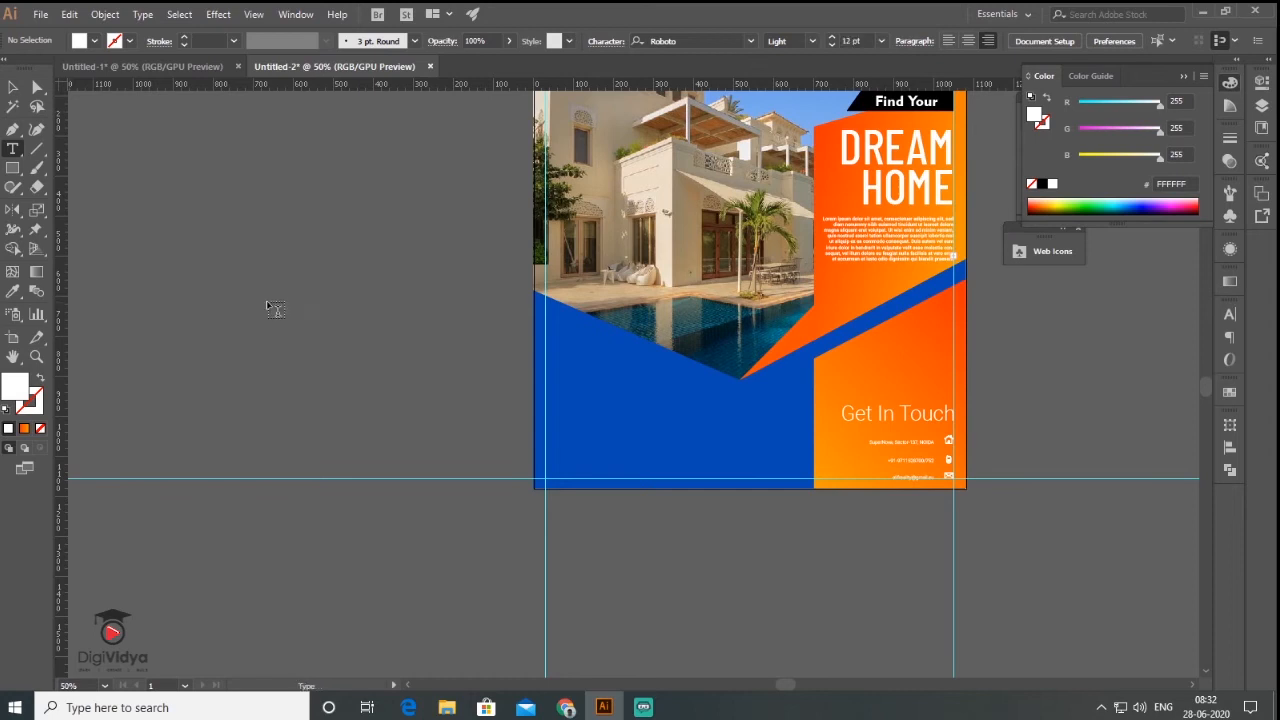
- Move the new heading onto the blue area and set Barlow Condensed Medium with 69 pt leading
click(443, 361)
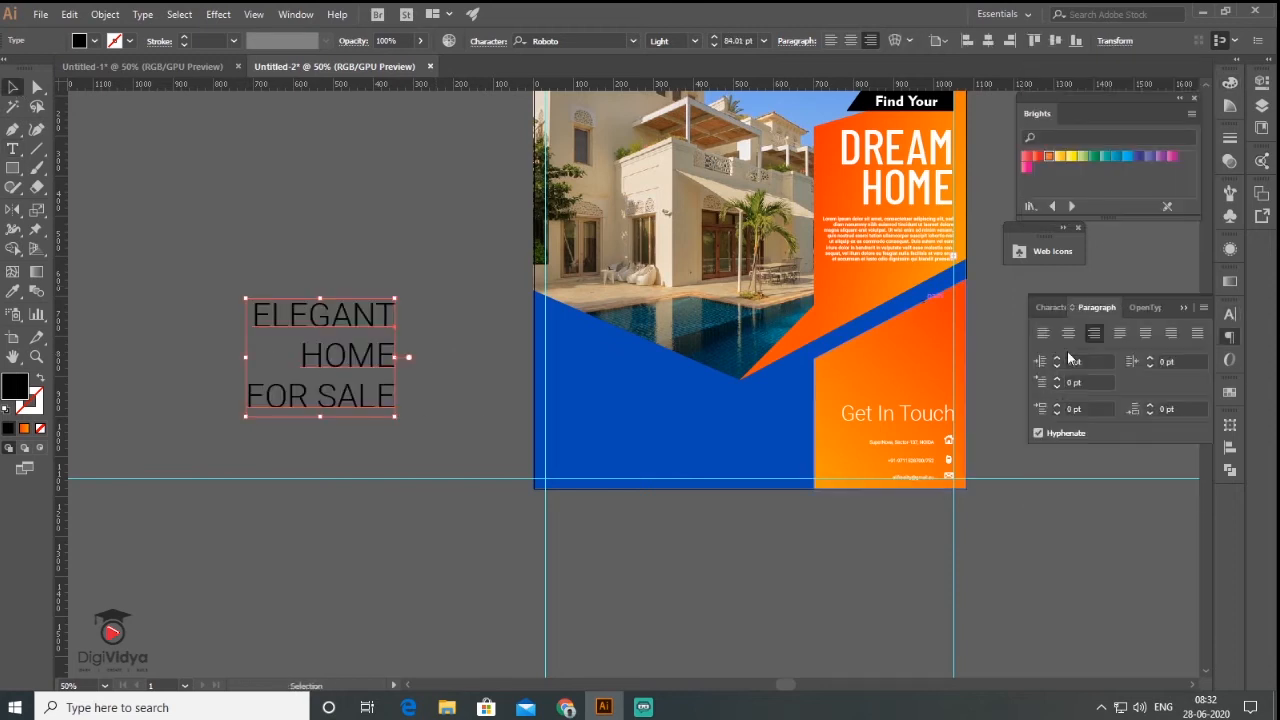
drag(330, 360, 630, 406)
click(1200, 331)
click(1192, 395)
click(1110, 352)
click(1078, 510)
click(1150, 384)
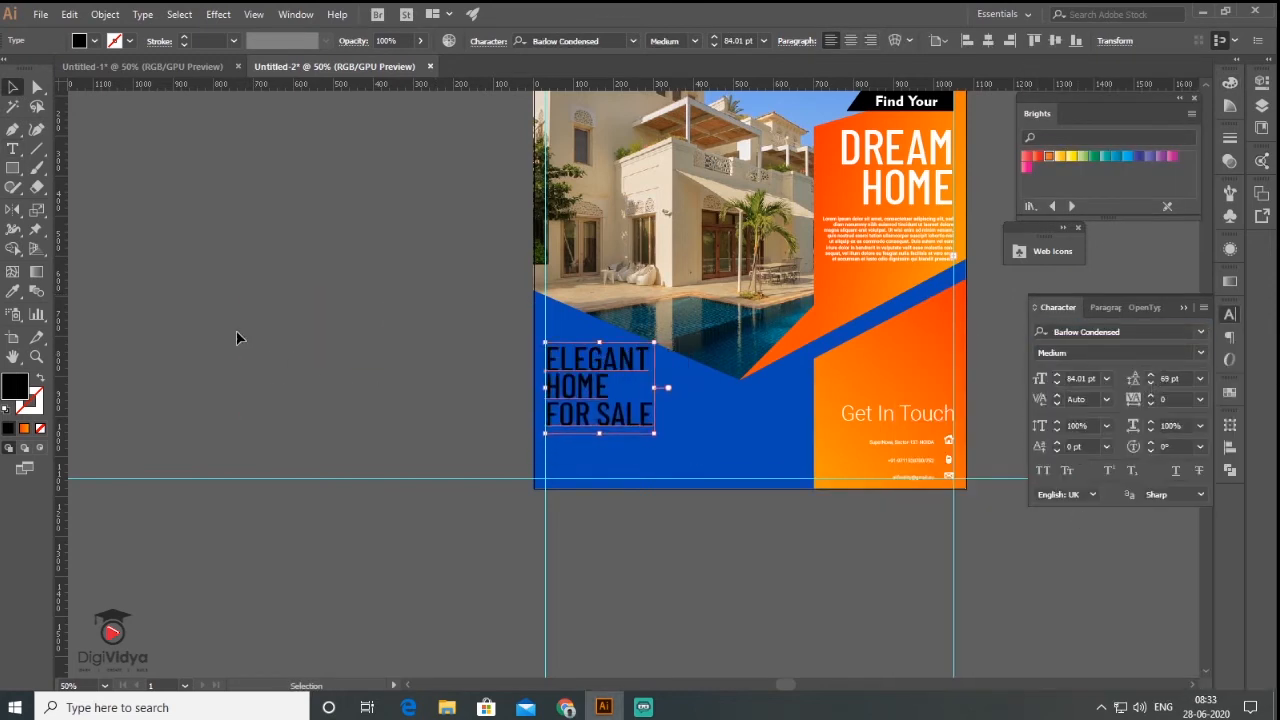
- Color the word HOME orange
click(12, 149)
double_click(578, 388)
click(12, 291)
click(880, 345)
click(12, 88)
double_click(578, 388)
double_click(15, 386)
click(883, 453)
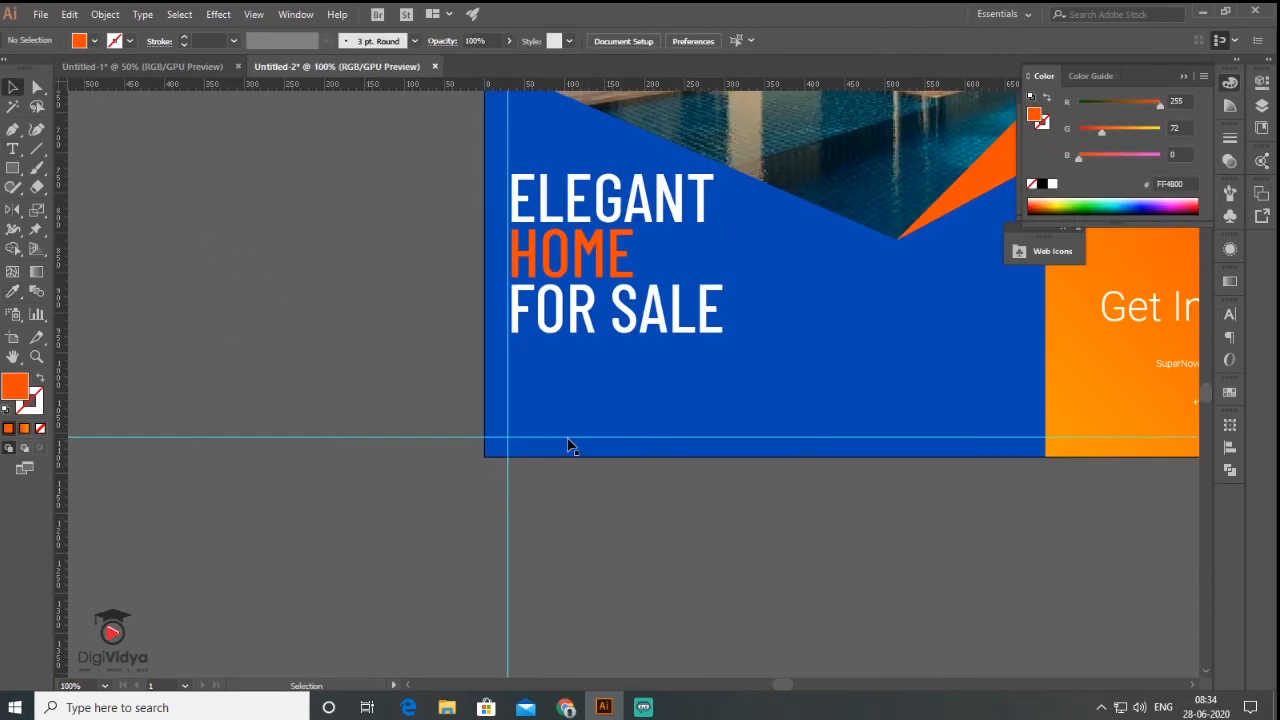
key(backslash)
- Draw a horizontal underline beneath FOR SALE with a thicker white stroke
drag(509, 344, 794, 350)
key(d)
key(shift+x)
click(184, 37)
key(v)
click(640, 560)
- Deselect the headline and start a new text object on the pasteboard
click(610, 310)
click(254, 14)
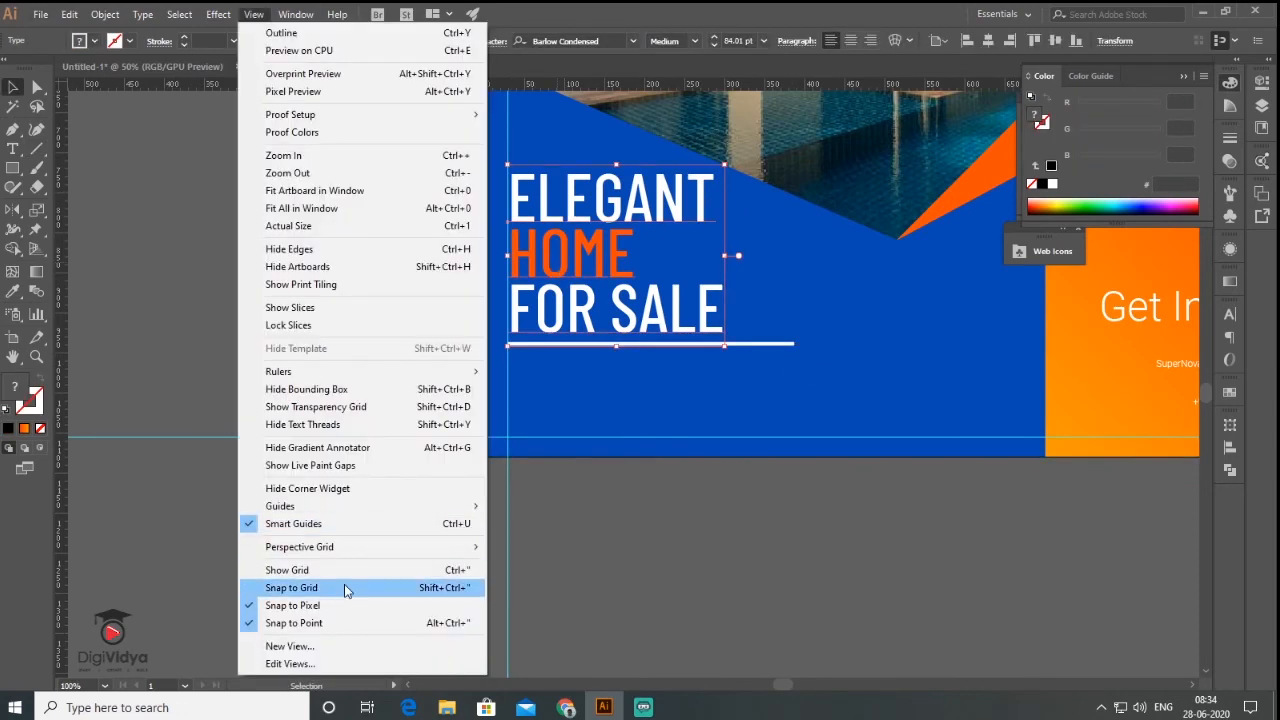
click(218, 412)
key(w)
key(v)
click(342, 296)
scroll(484, 325, down, 1)
key(Delete)
key(t)
click(200, 232)
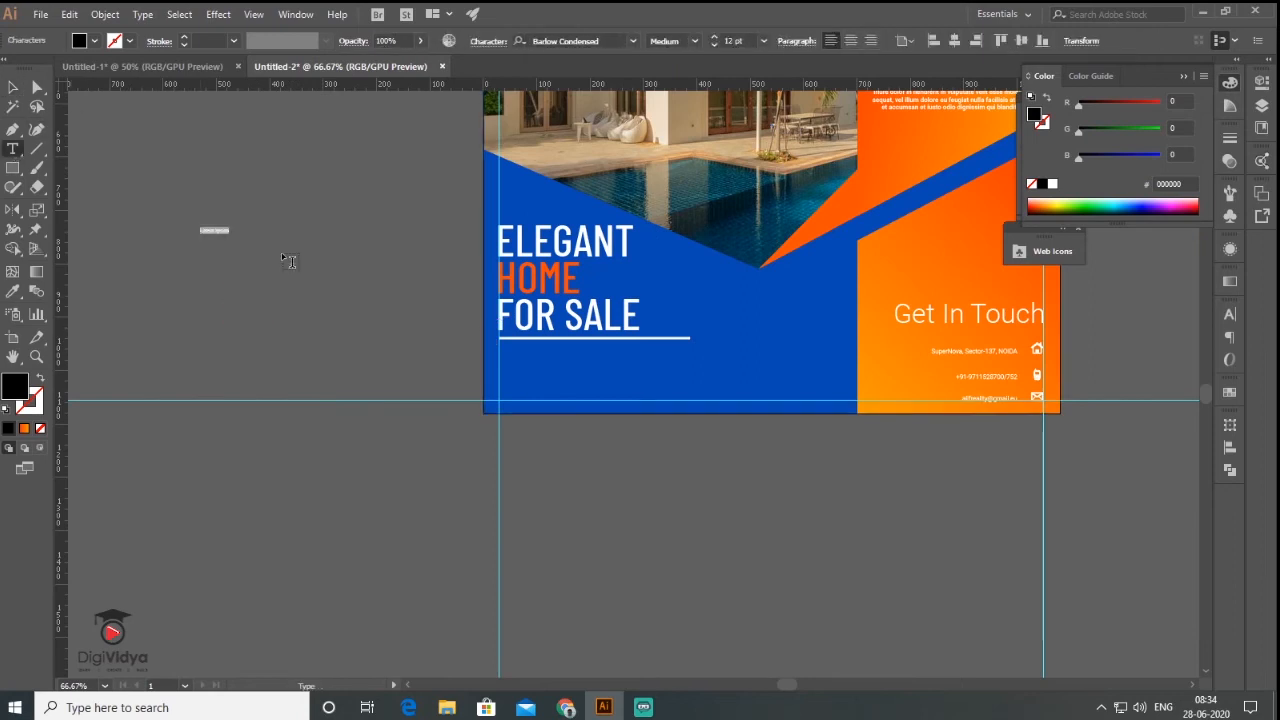
- Set the price line to SemiBold Italic and move it under the FOR SALE underline
key(Escape)
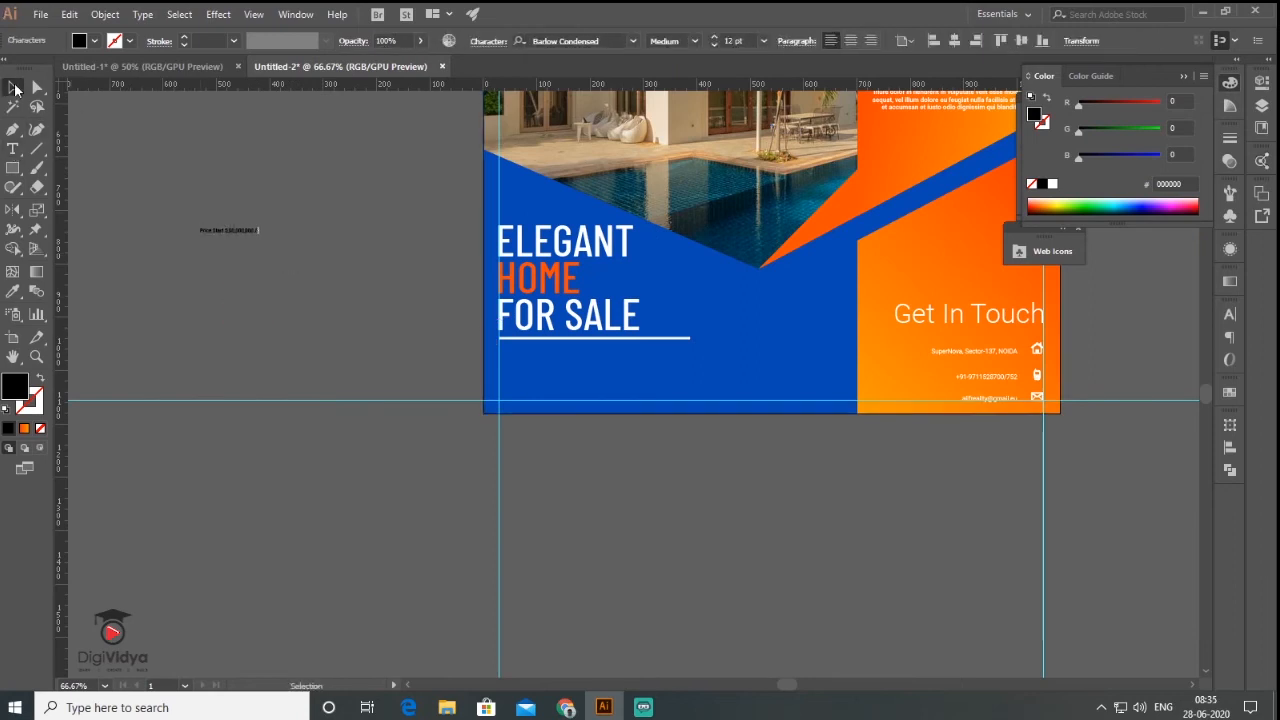
click(1200, 352)
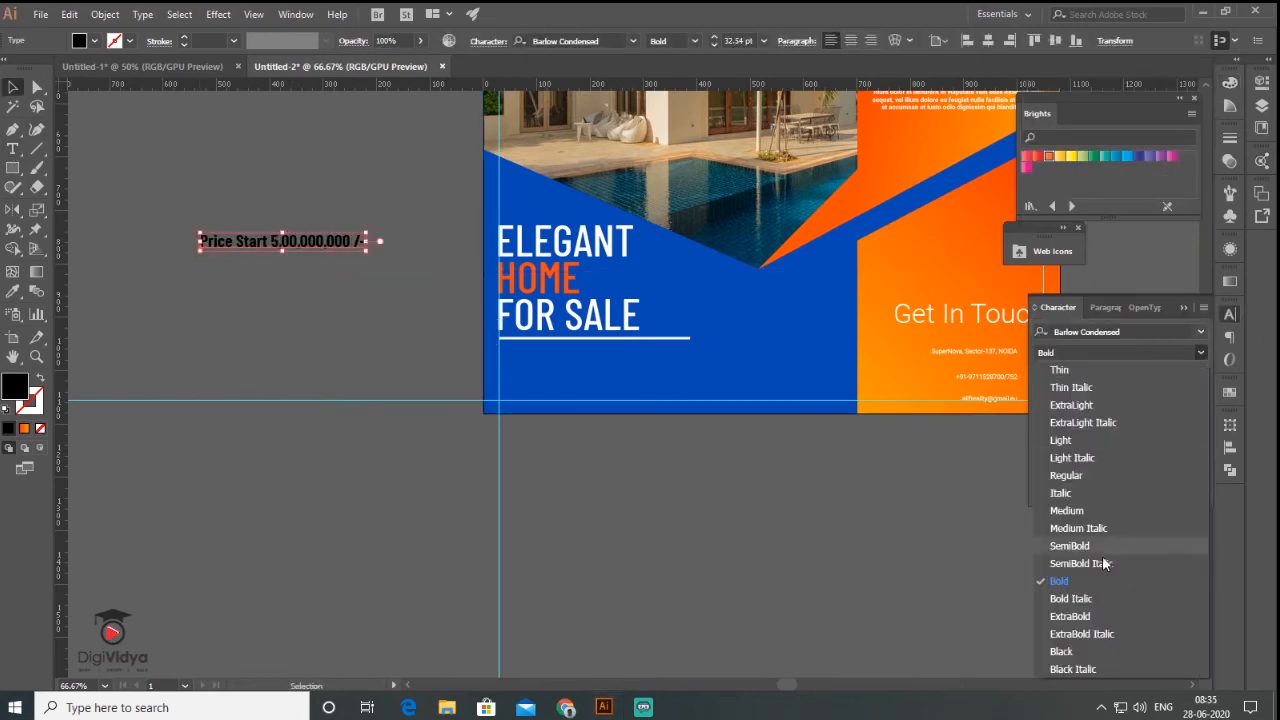
click(1104, 563)
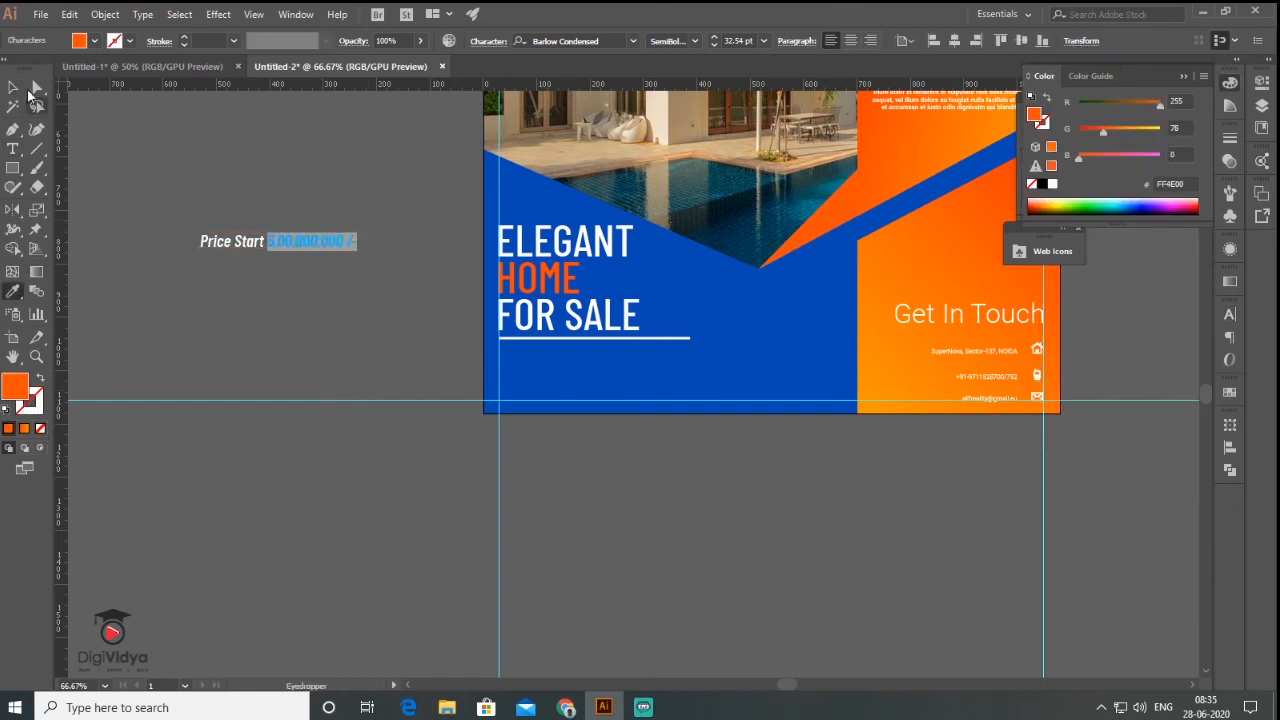
click(14, 88)
drag(326, 240, 625, 352)
click(659, 458)
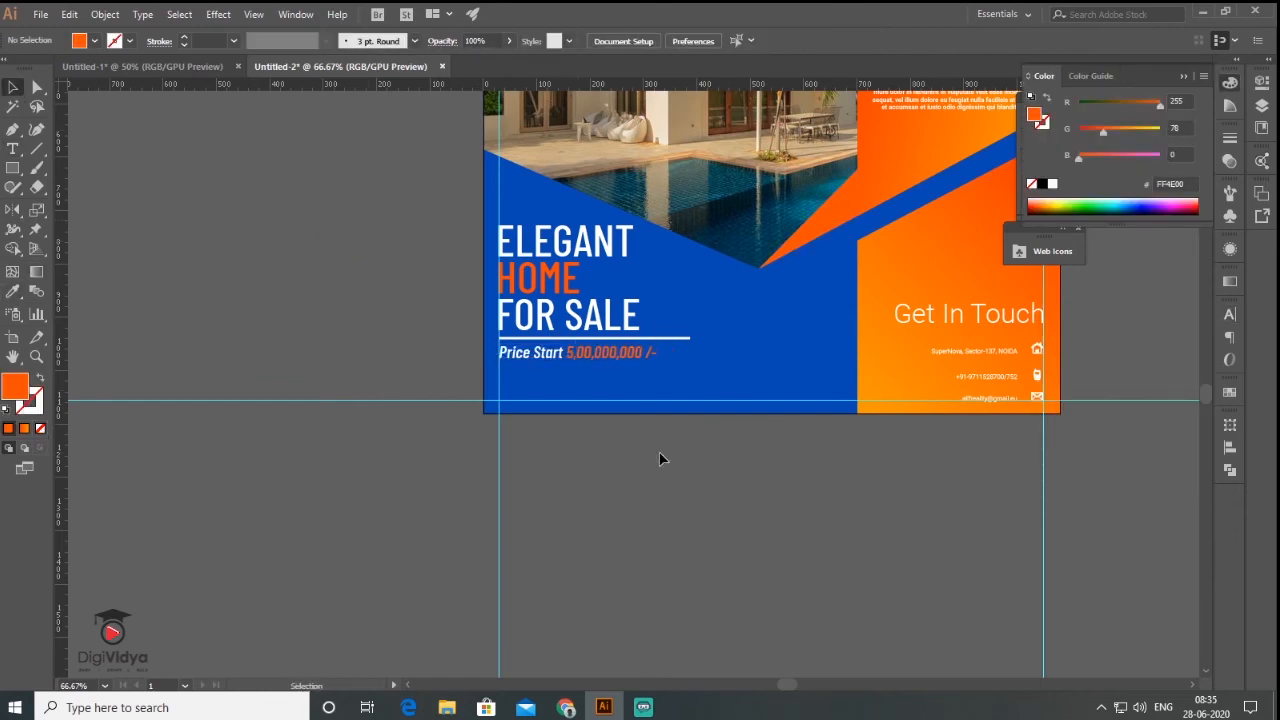
drag(718, 440, 726, 405)
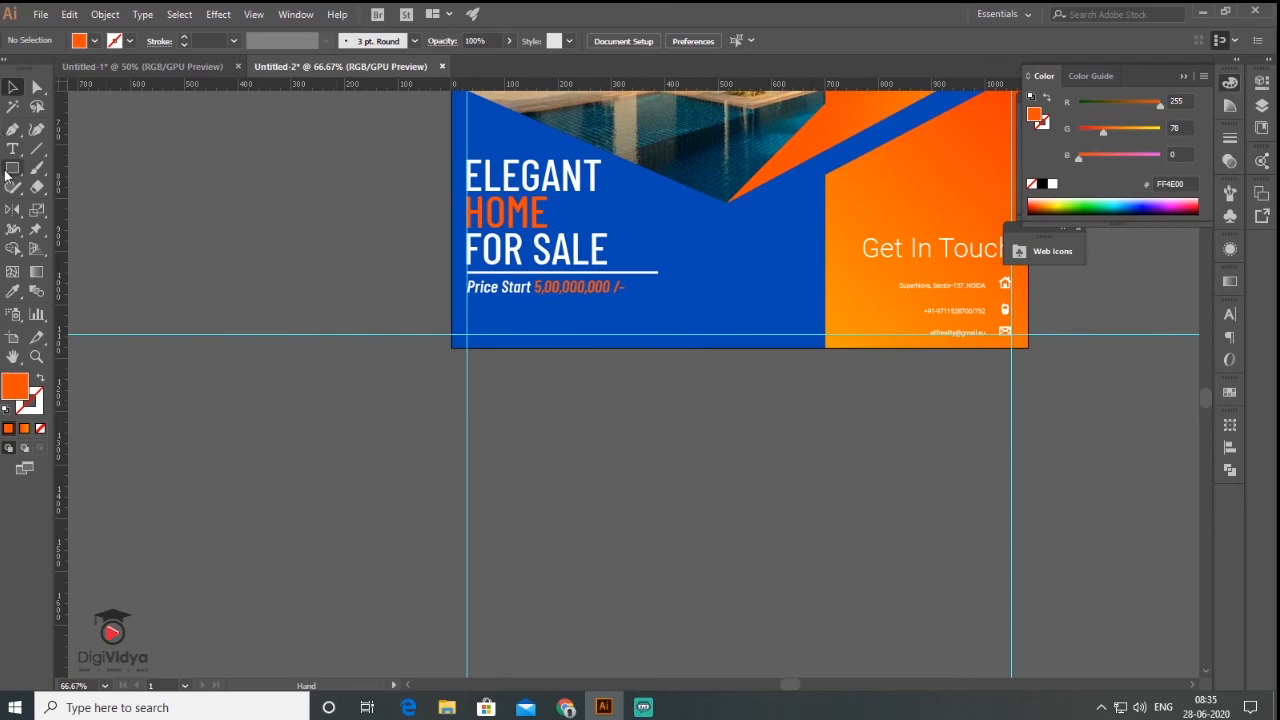
- Draw a white rounded pill under the price and paste a copy in front
drag(12, 168, 100, 187)
drag(468, 310, 671, 333)
click(69, 14)
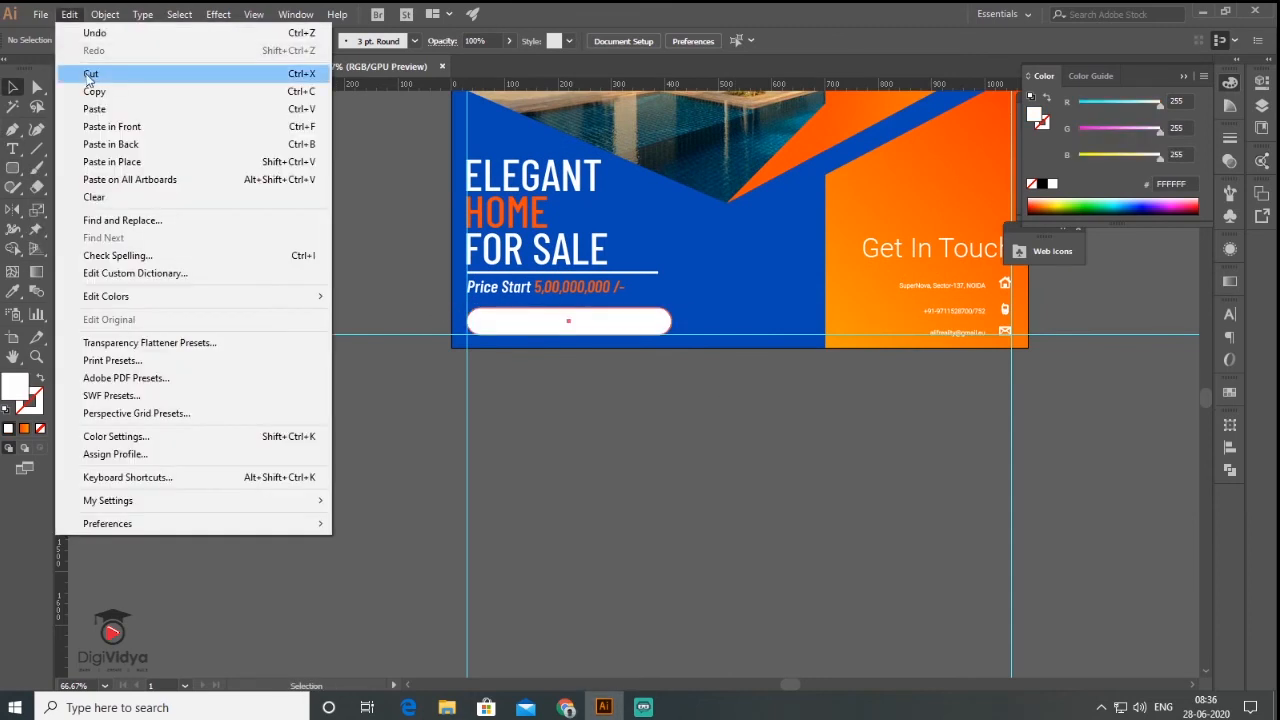
click(100, 91)
click(69, 14)
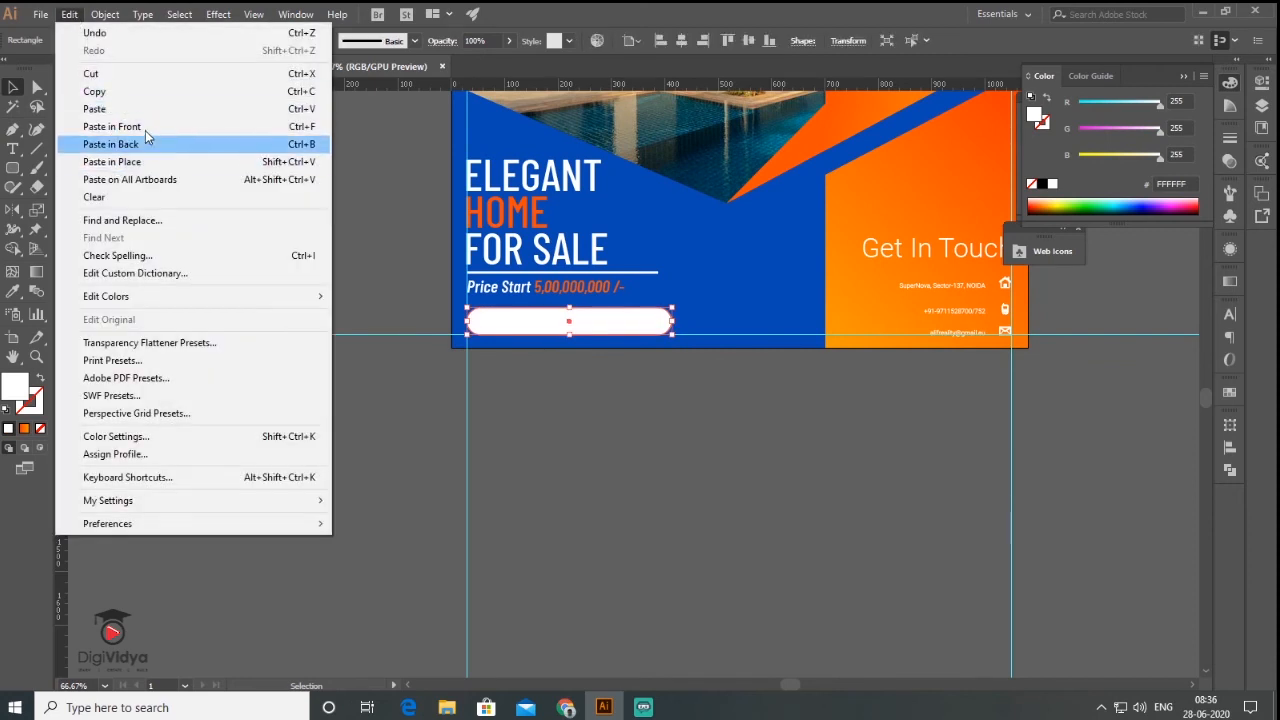
click(145, 127)
click(243, 264)
- Intersect a rectangle with the pill's left end and fill that piece with the ad's orange
drag(12, 168, 65, 176)
click(65, 172)
drag(391, 268, 503, 378)
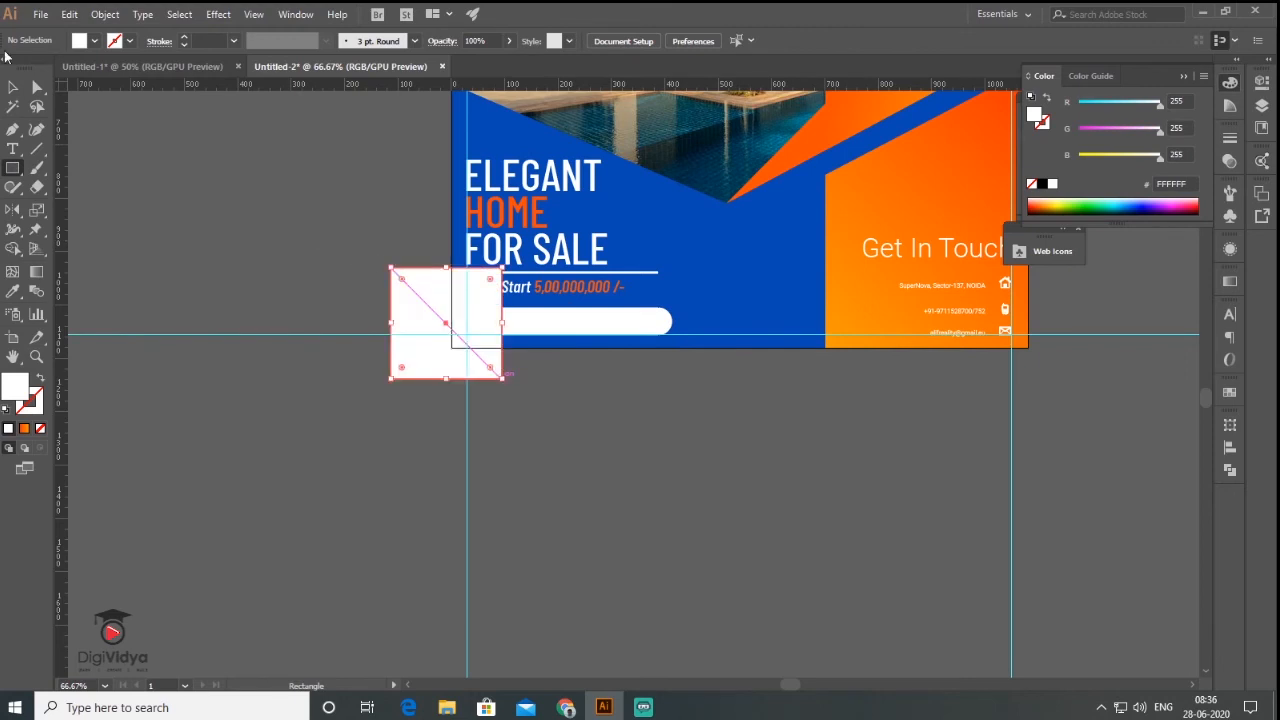
key(v)
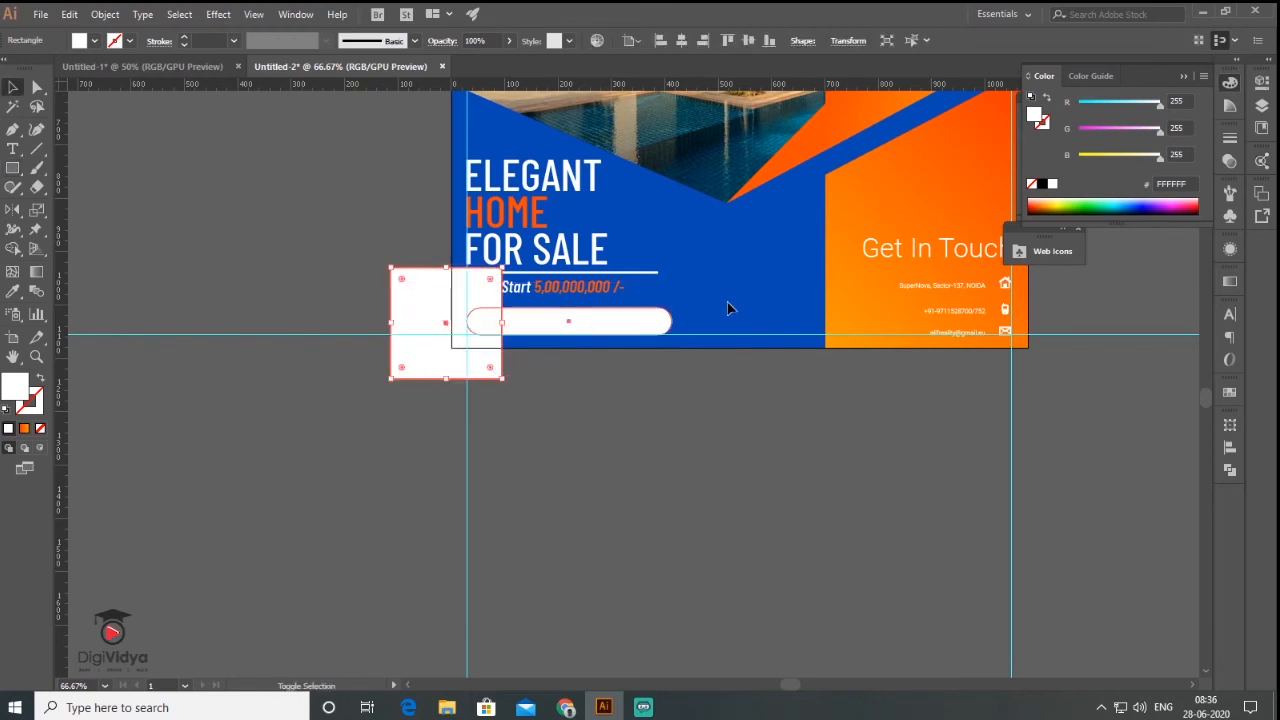
shift+click(665, 318)
click(1231, 468)
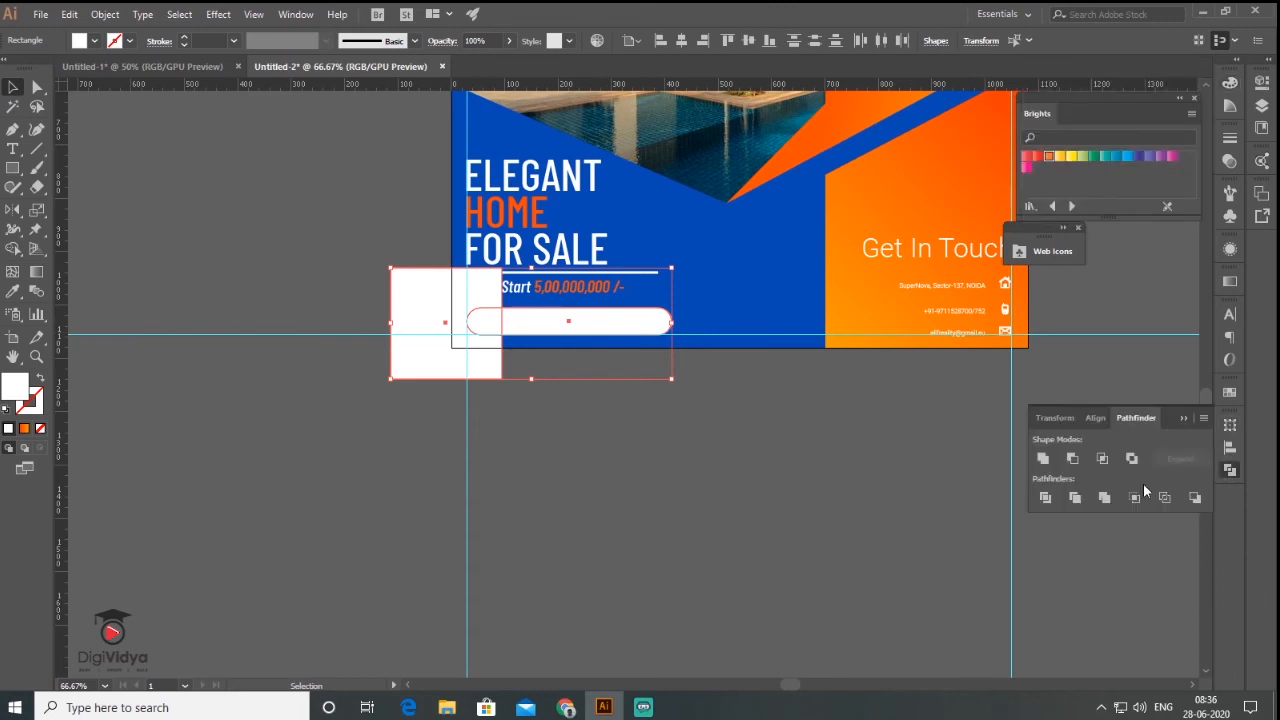
click(1102, 459)
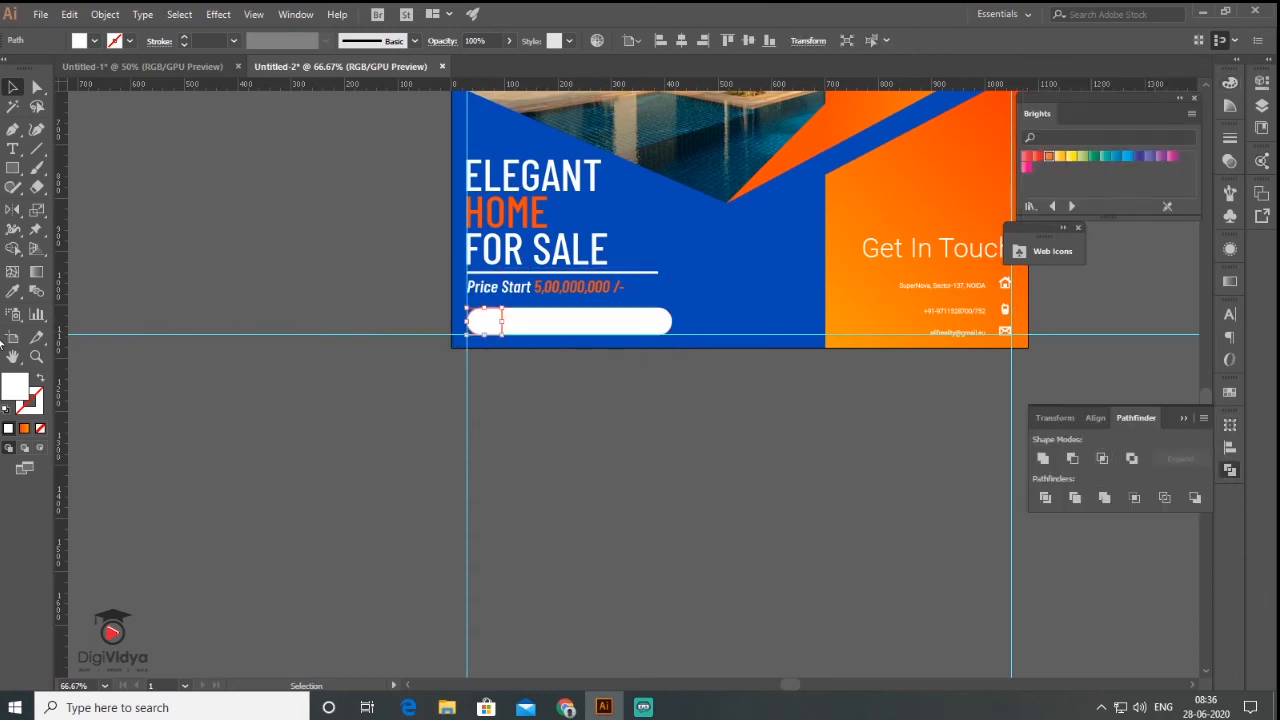
click(14, 294)
click(772, 170)
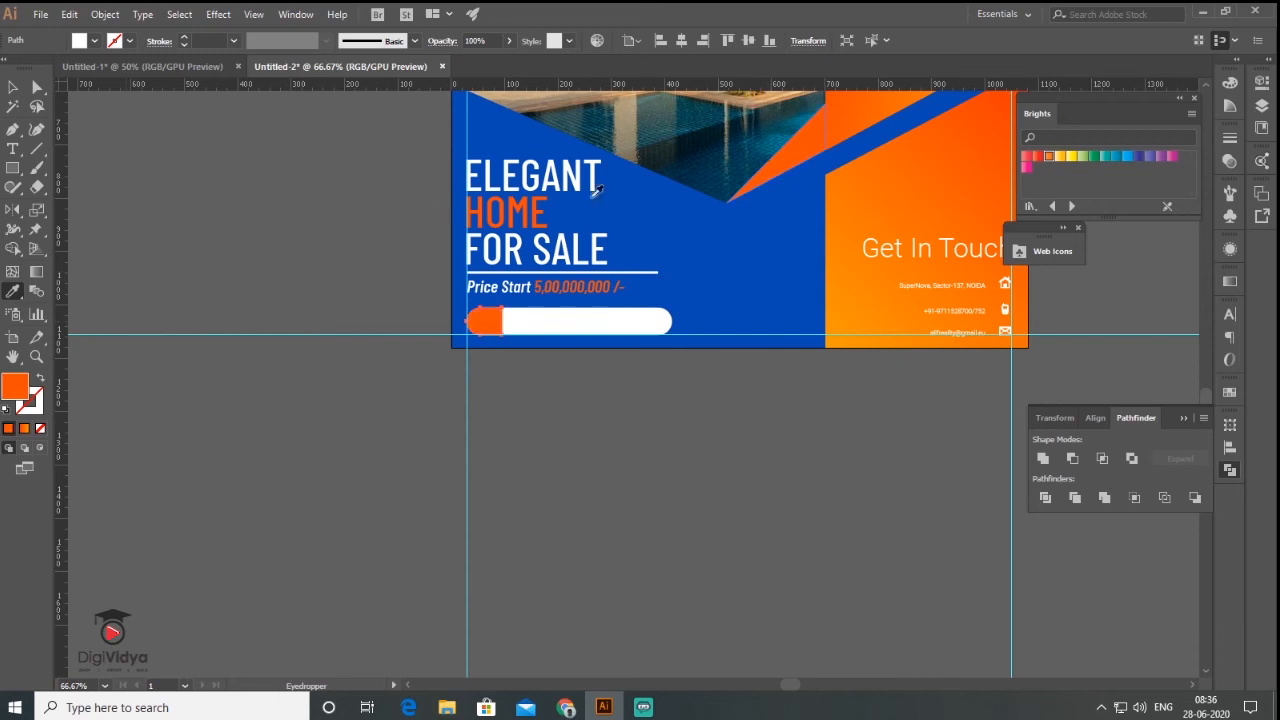
click(429, 279)
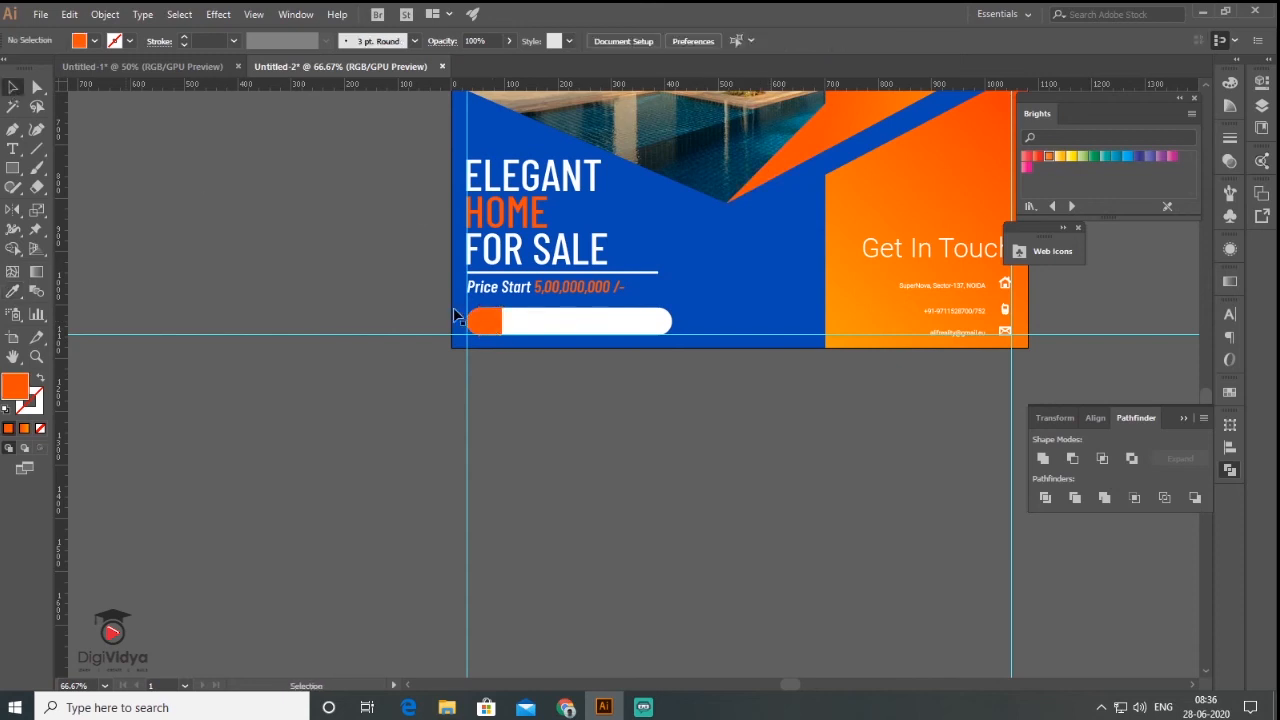
click(294, 15)
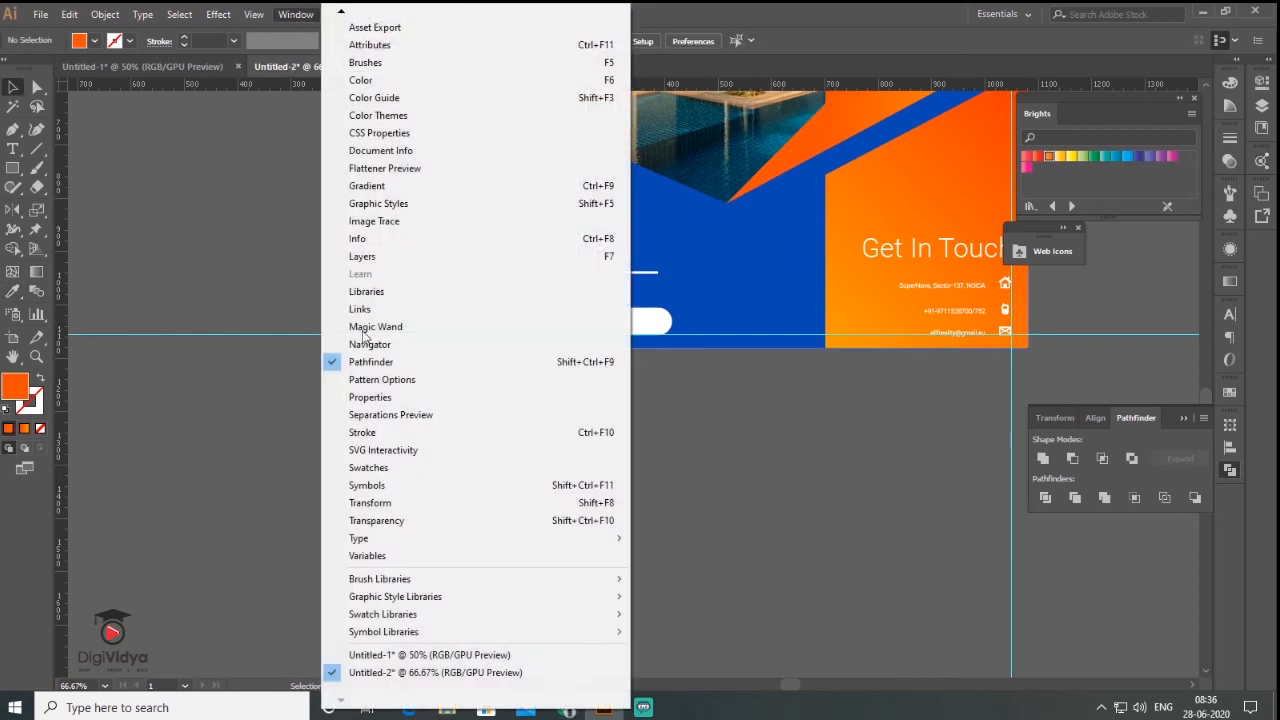
- Place the search icon from the Web Icons library and expand it into paths
mouse_move(434, 620)
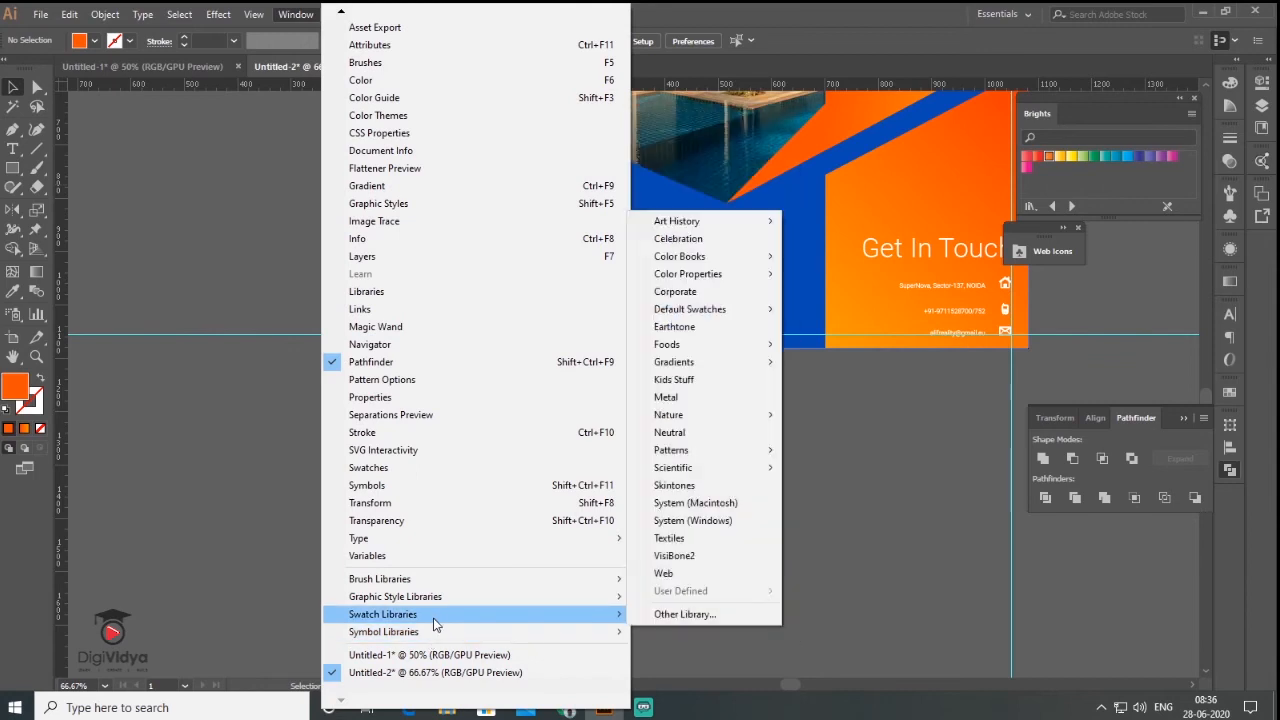
click(678, 590)
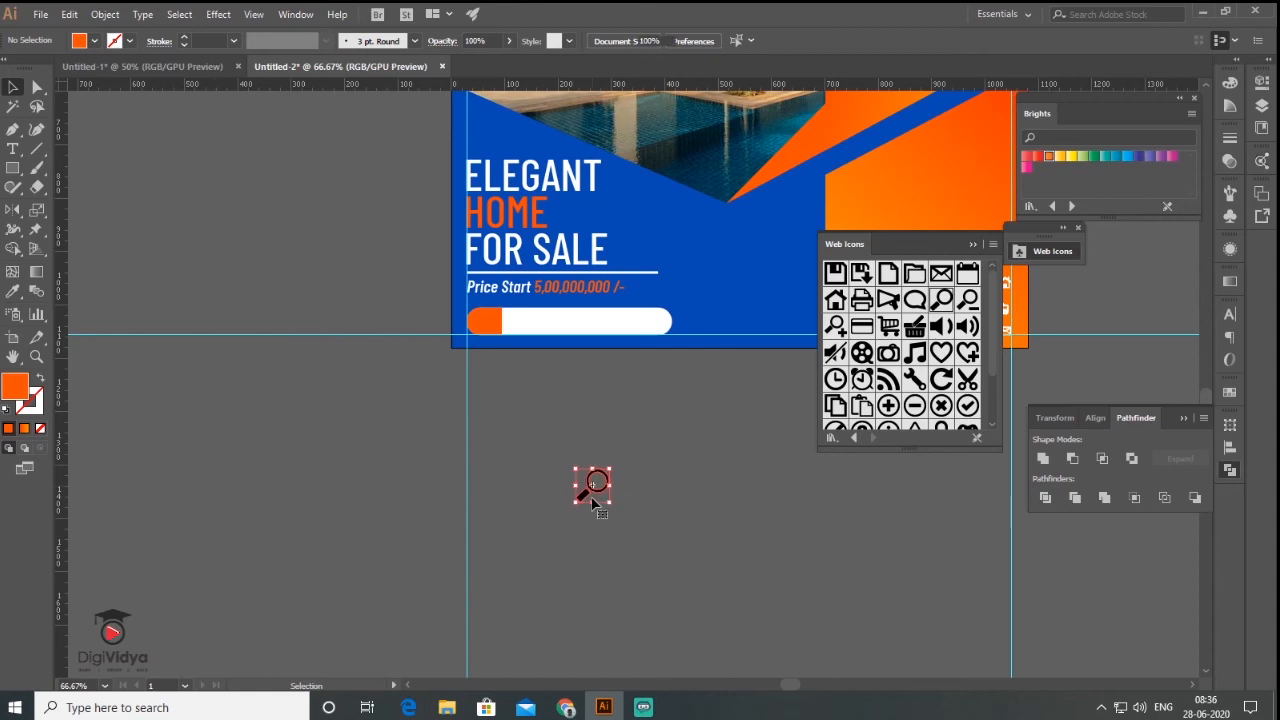
click(974, 241)
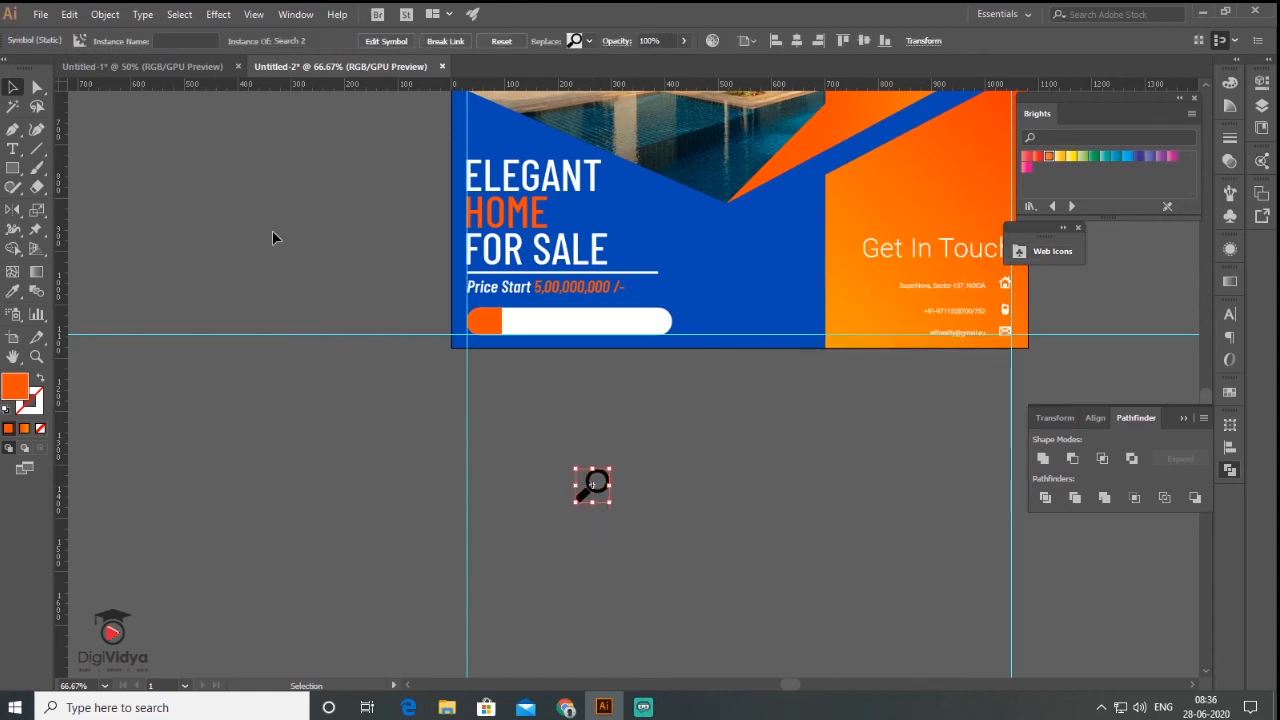
click(101, 13)
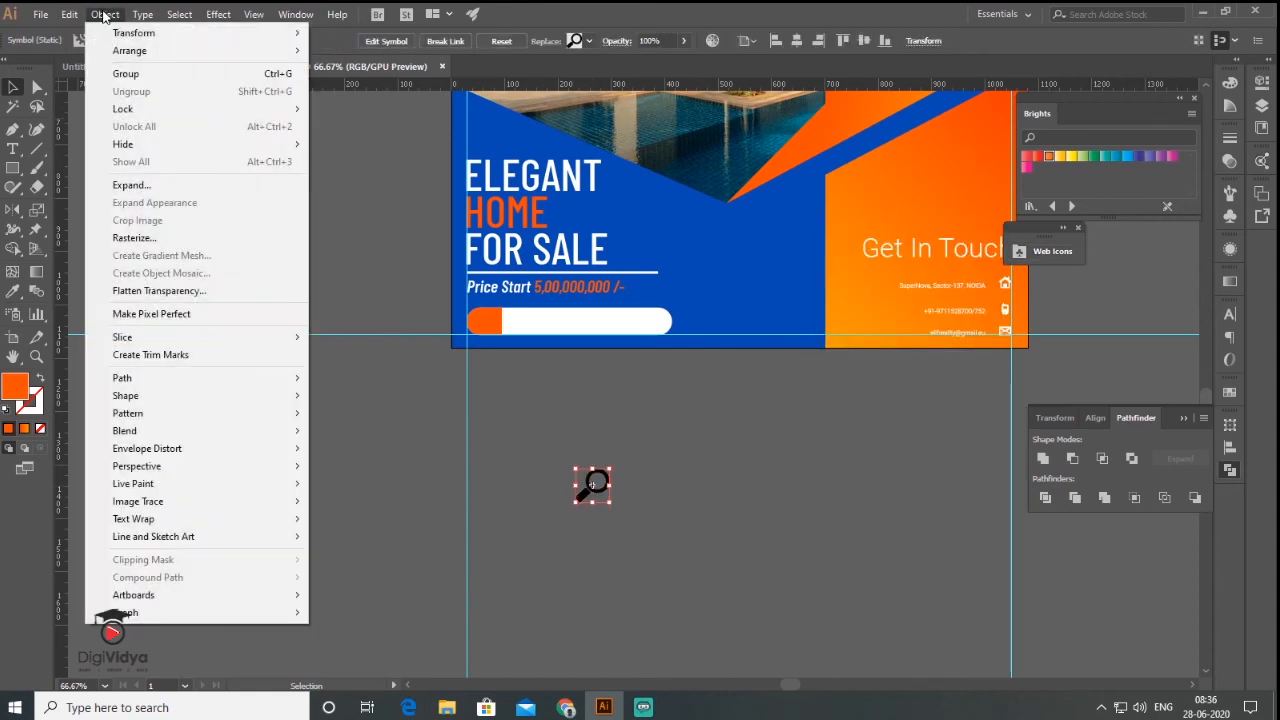
click(190, 186)
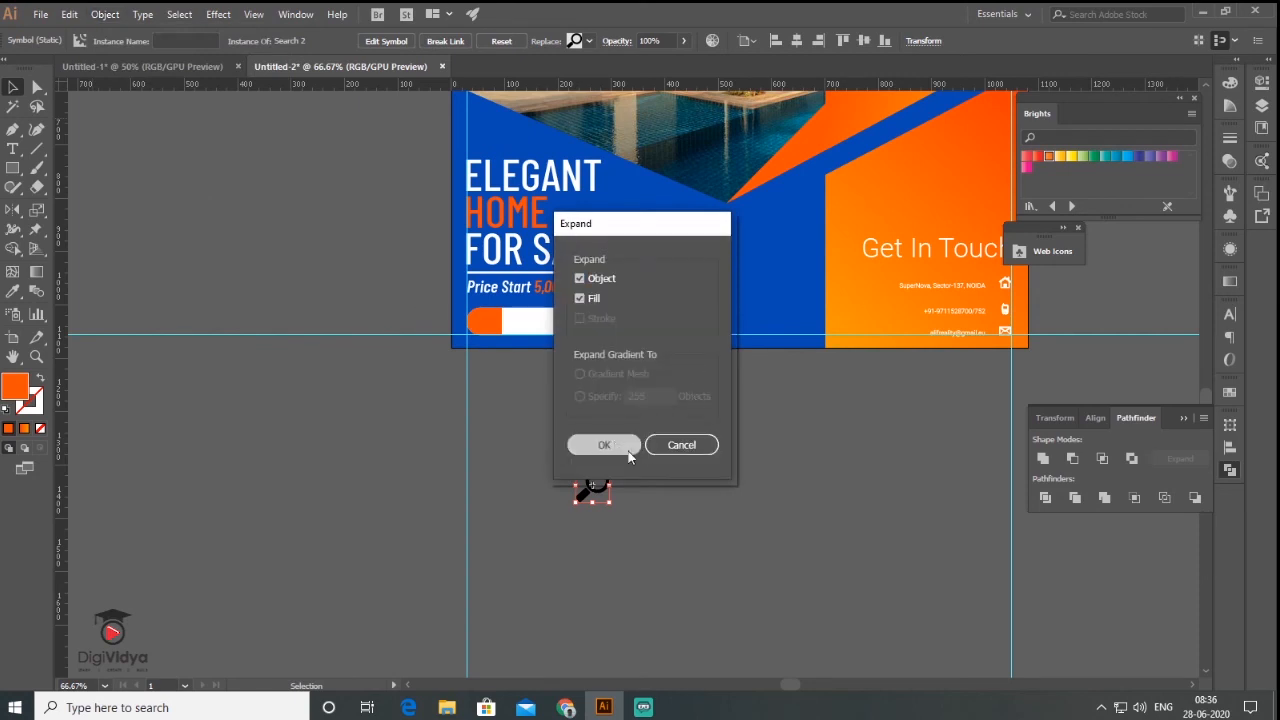
click(608, 446)
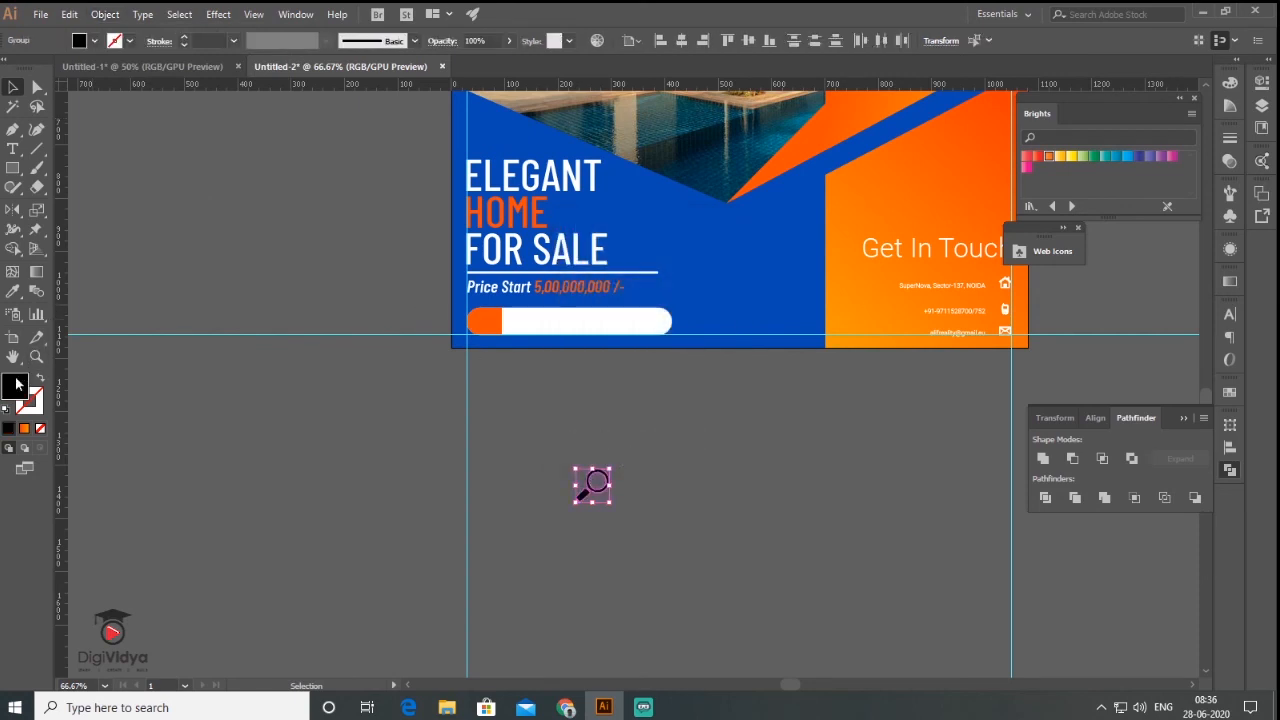
- Give the search icon a white fill with no stroke and move it onto the orange end
click(8, 409)
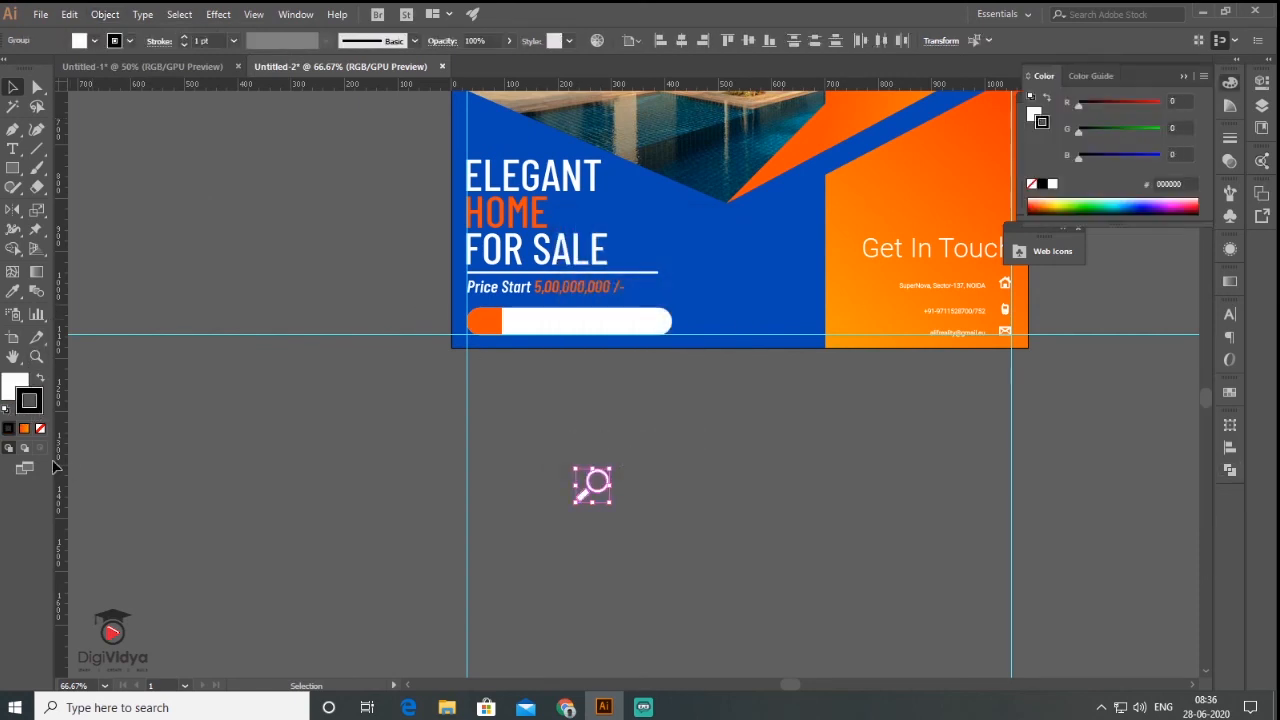
click(40, 429)
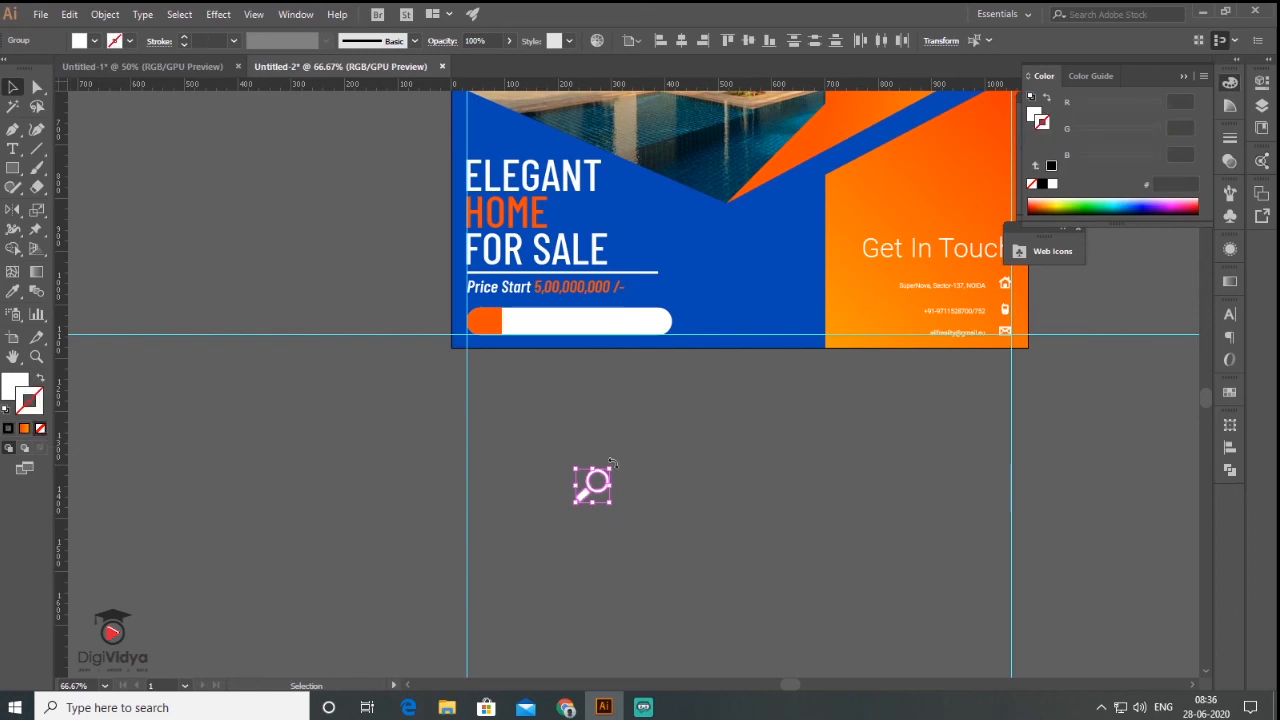
drag(612, 461, 558, 458)
drag(600, 495, 503, 376)
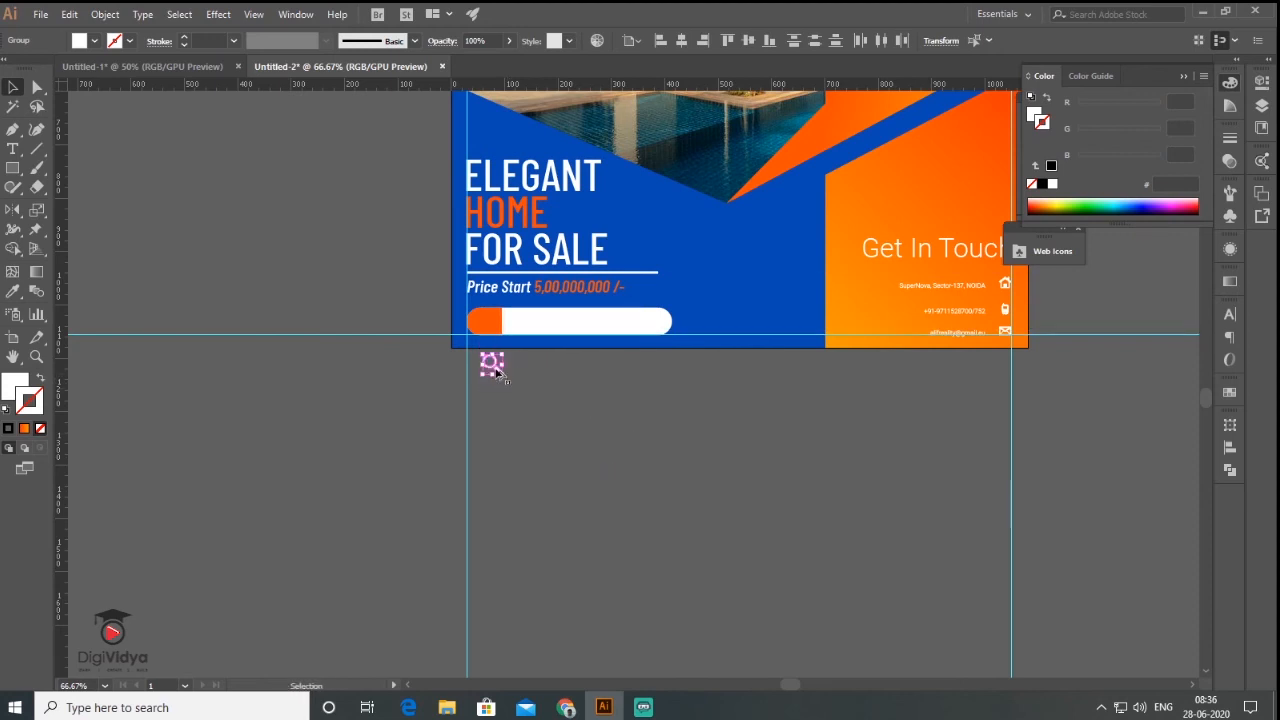
scroll(495, 360, up, 4)
drag(508, 452, 473, 254)
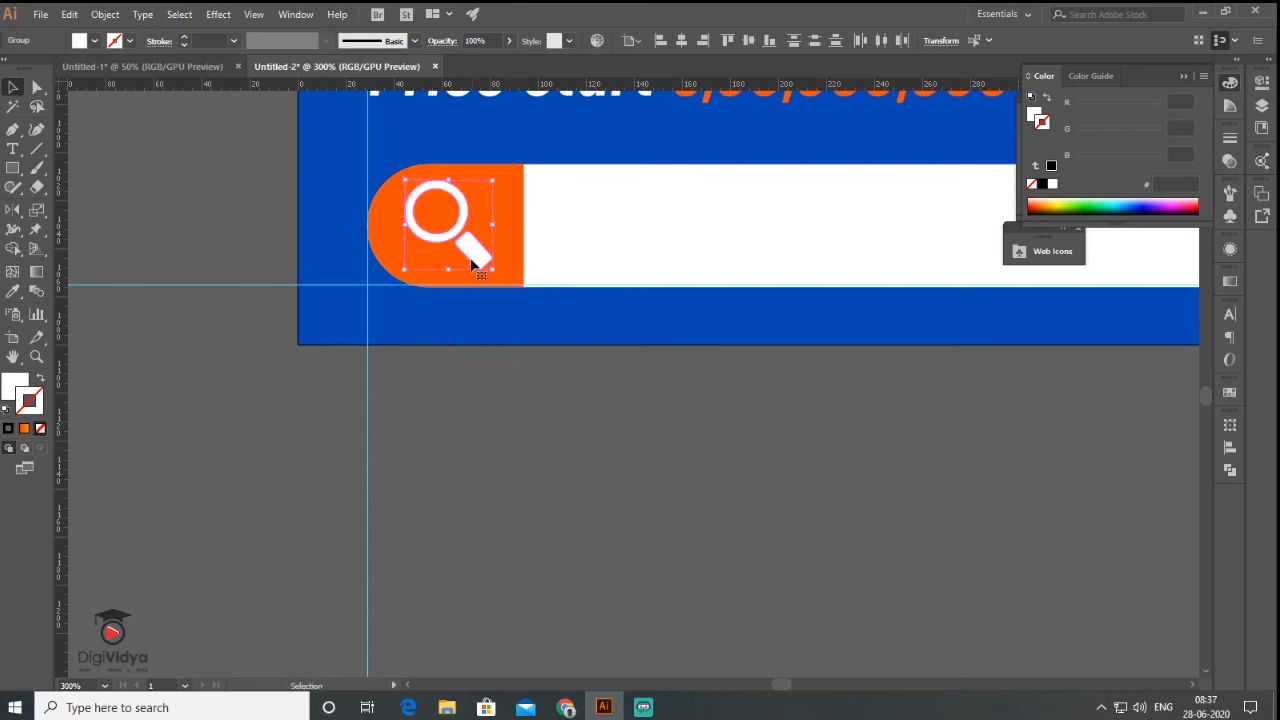
key(ctrl+shift+a)
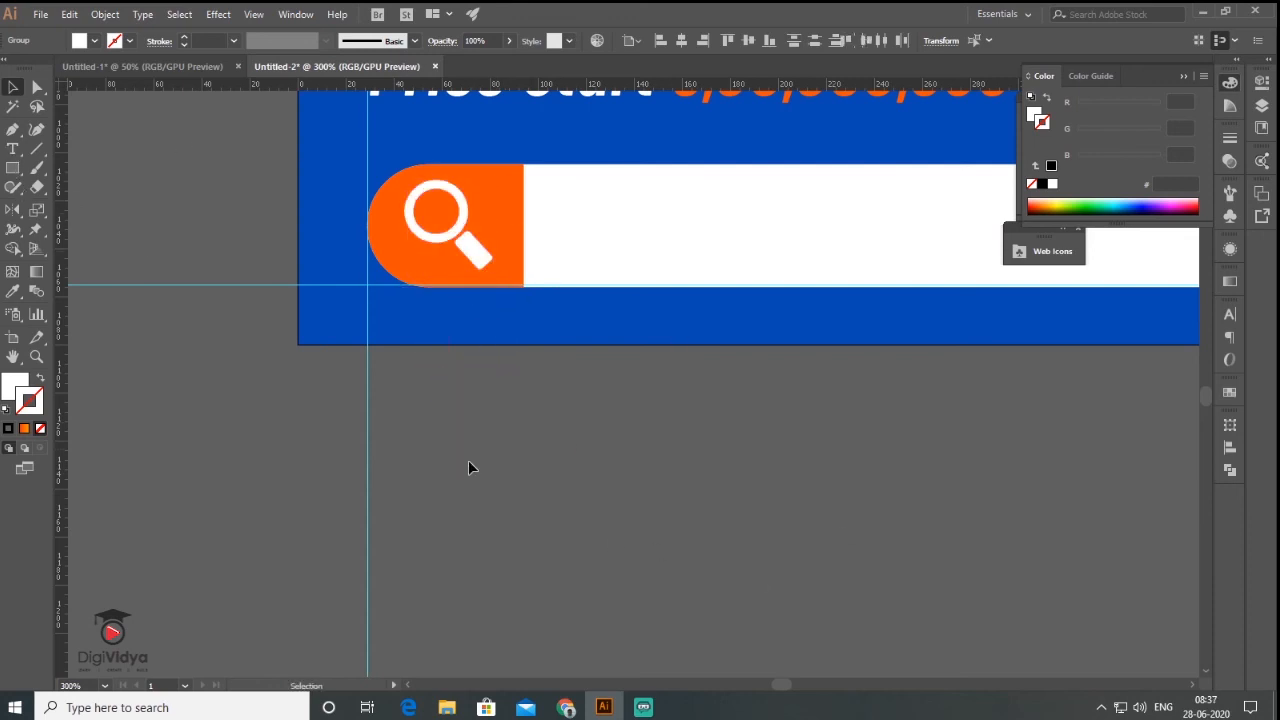
key(t)
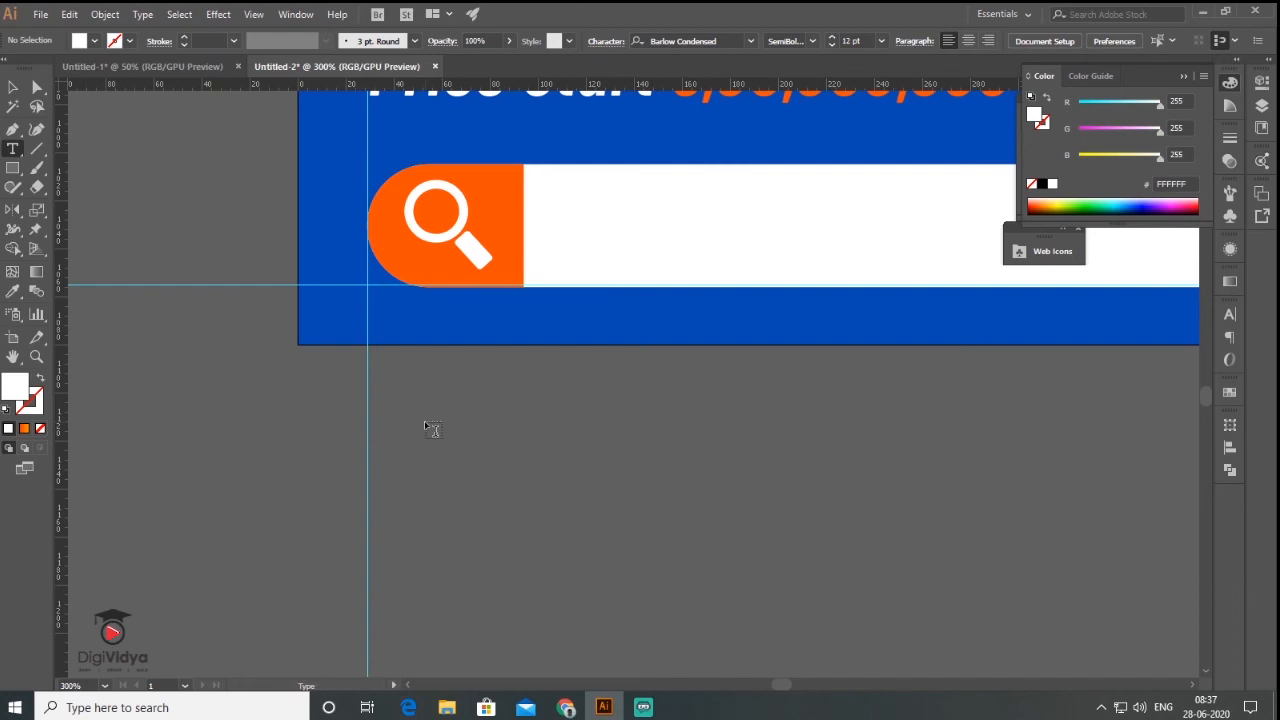
click(424, 420)
text(www.alifreality.com)
click(12, 88)
drag(626, 432, 1108, 517)
- Switch the website text to the Thin style and move it onto the white search bar
scroll(541, 412, down, 3)
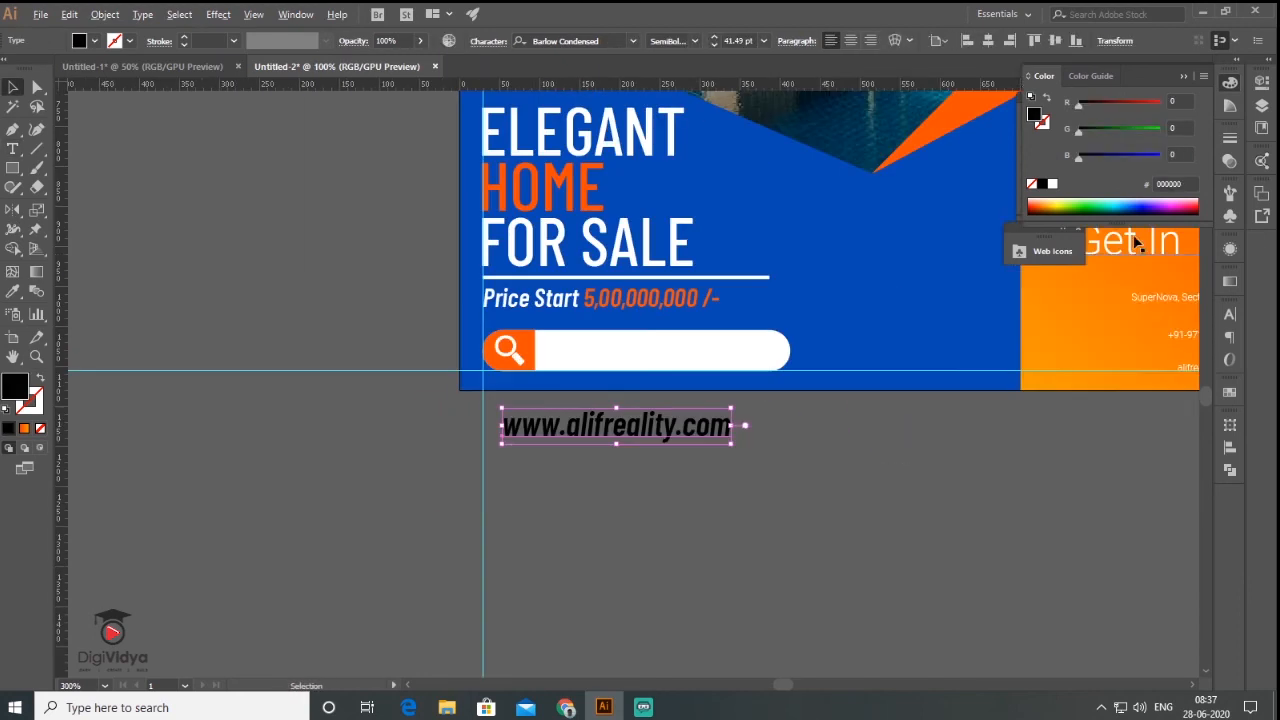
click(1230, 314)
click(1201, 353)
drag(697, 420, 744, 343)
click(444, 436)
scroll(444, 436, down, 2)
drag(652, 447, 598, 573)
click(40, 15)
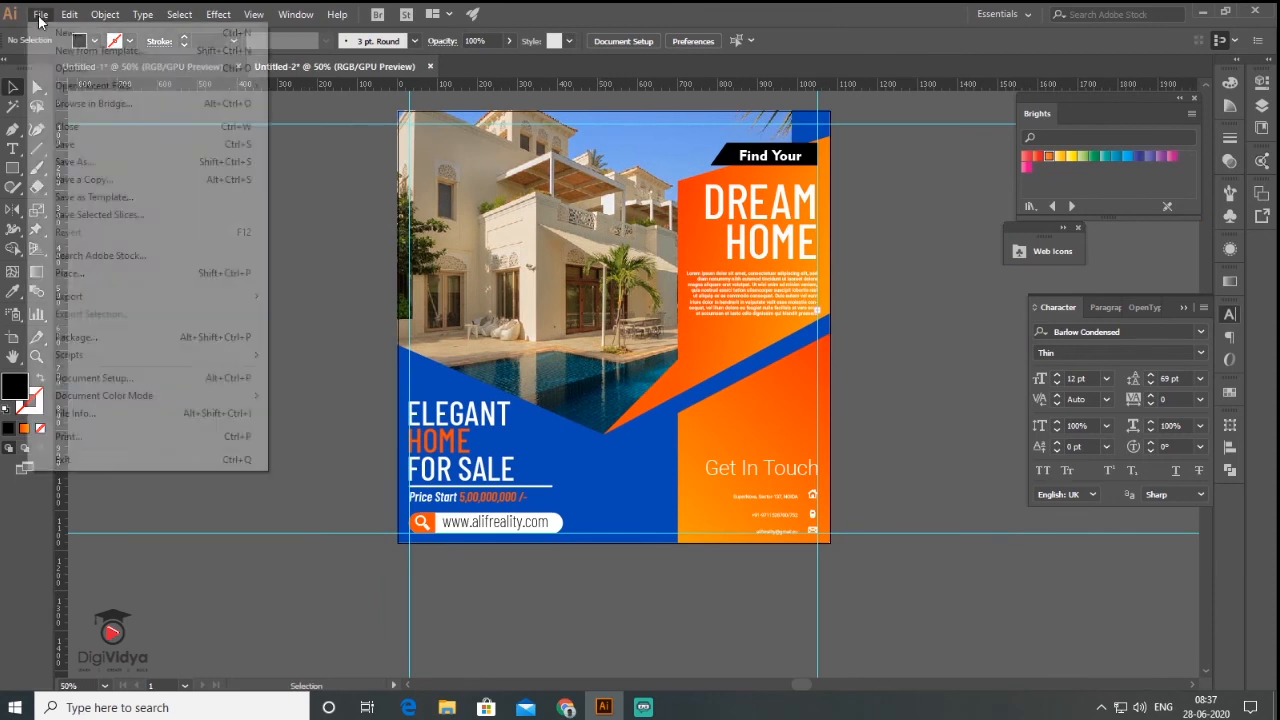
- Place the logo image unnamed (1).png on the pasteboard beside the flyer
click(101, 285)
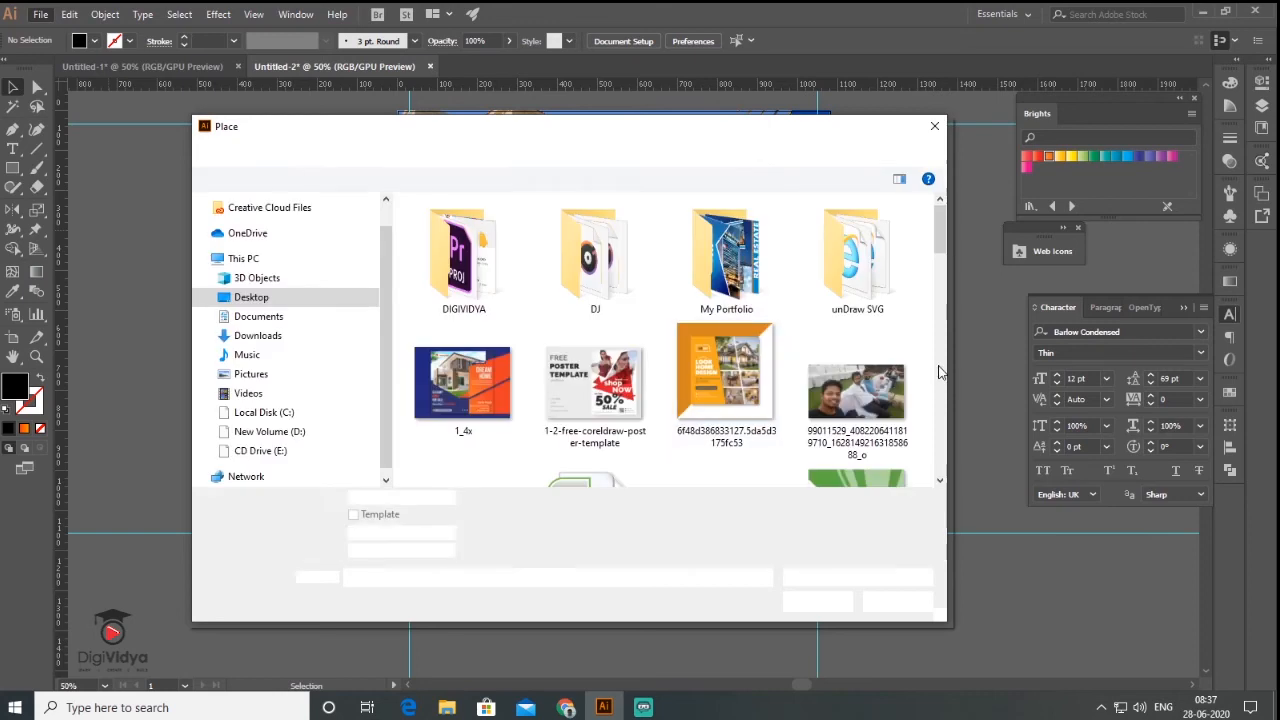
drag(939, 246, 936, 454)
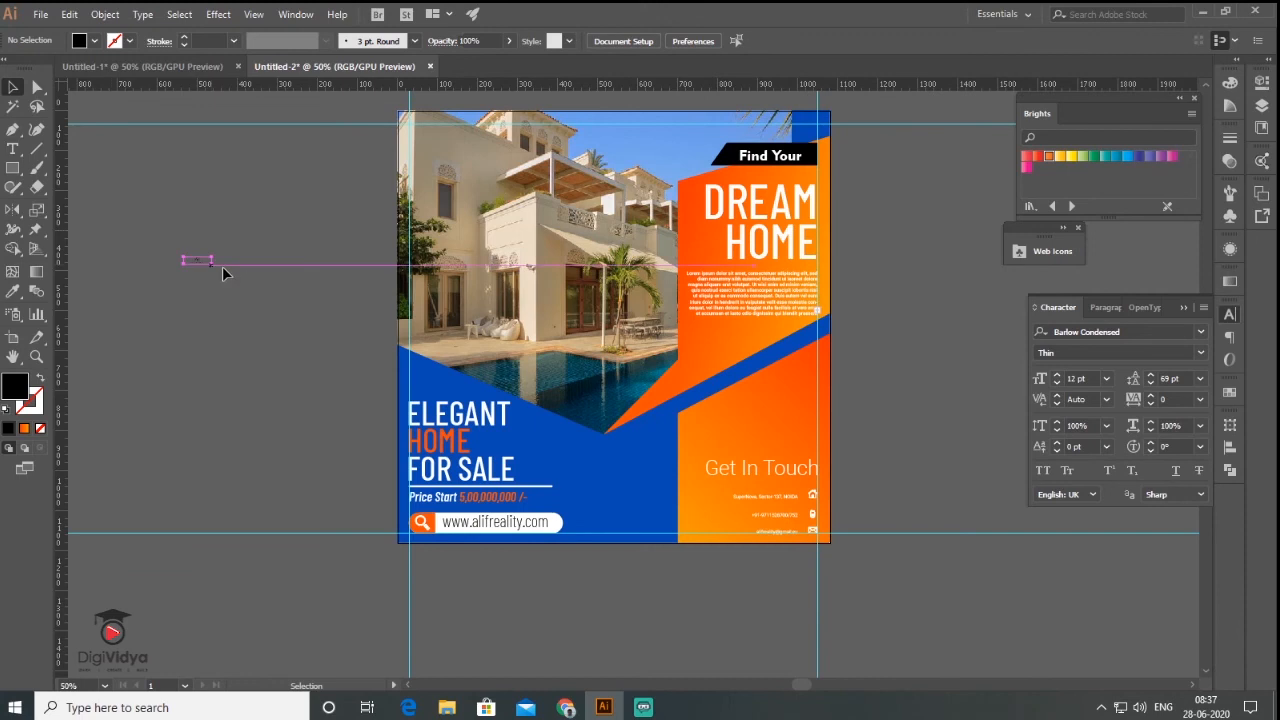
drag(212, 265, 455, 450)
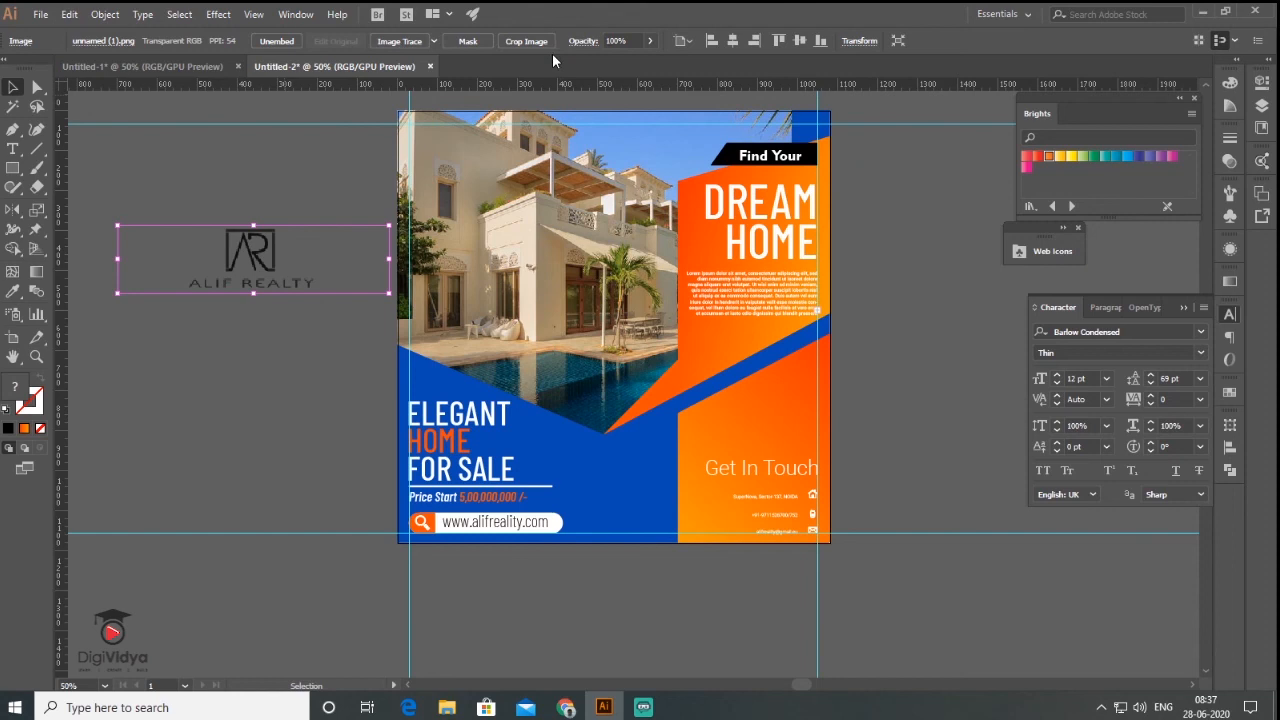
click(435, 42)
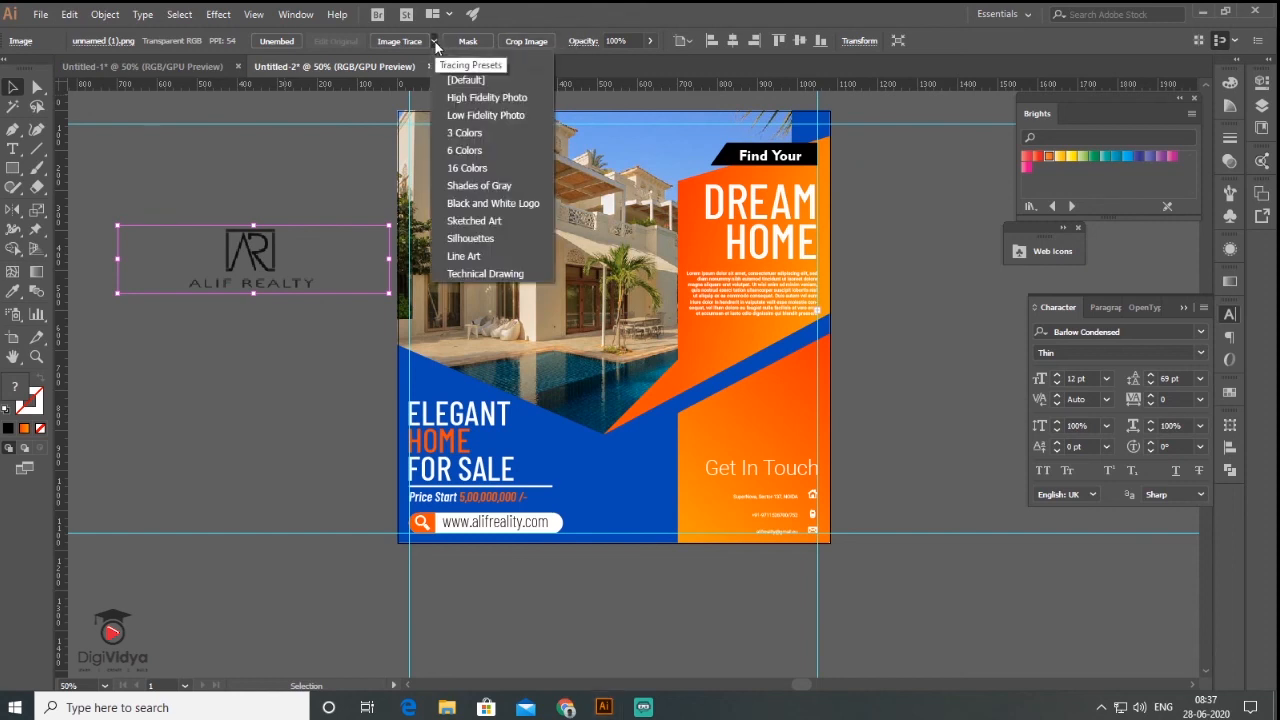
- Image Trace the logo with a colour preset and expand it into paths
click(487, 172)
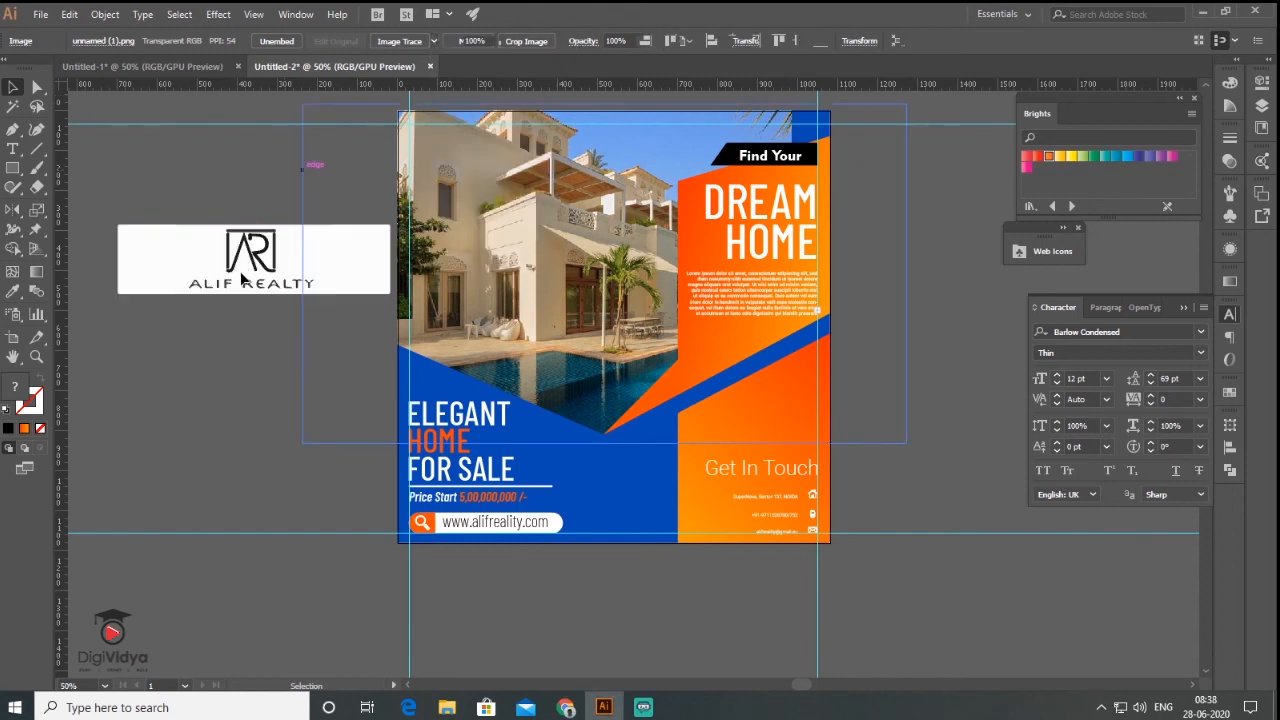
click(105, 15)
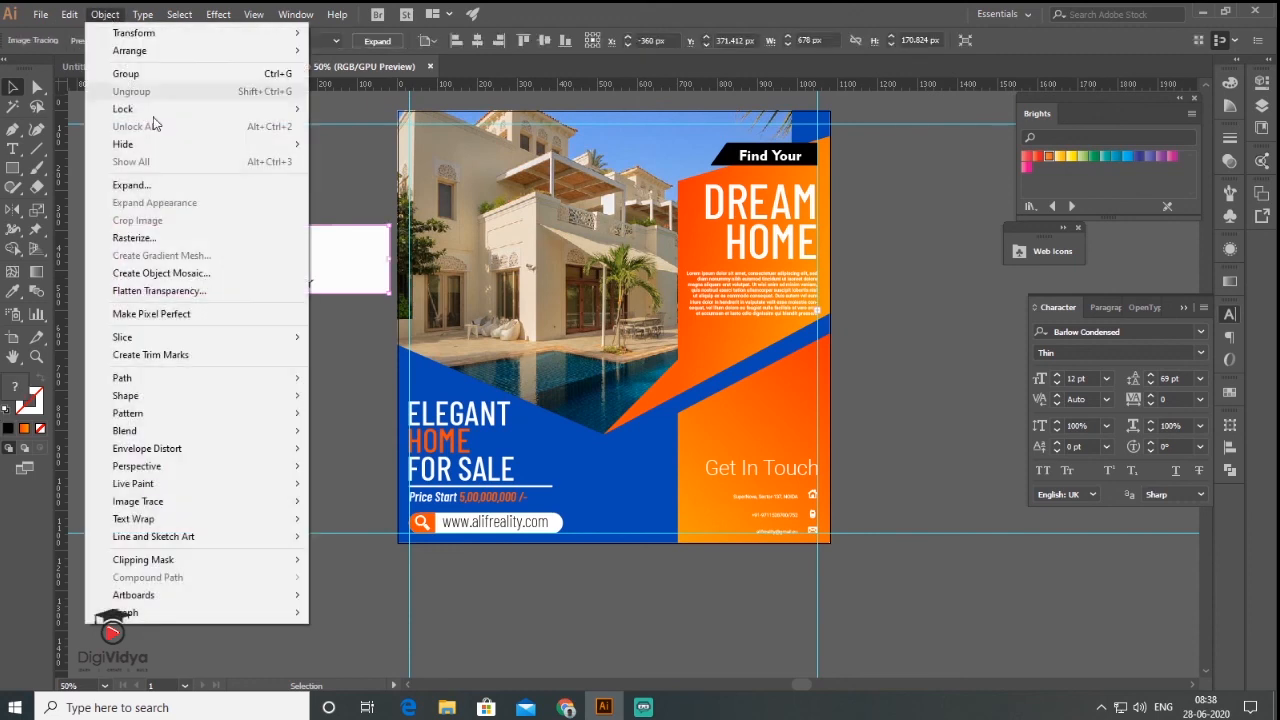
click(131, 185)
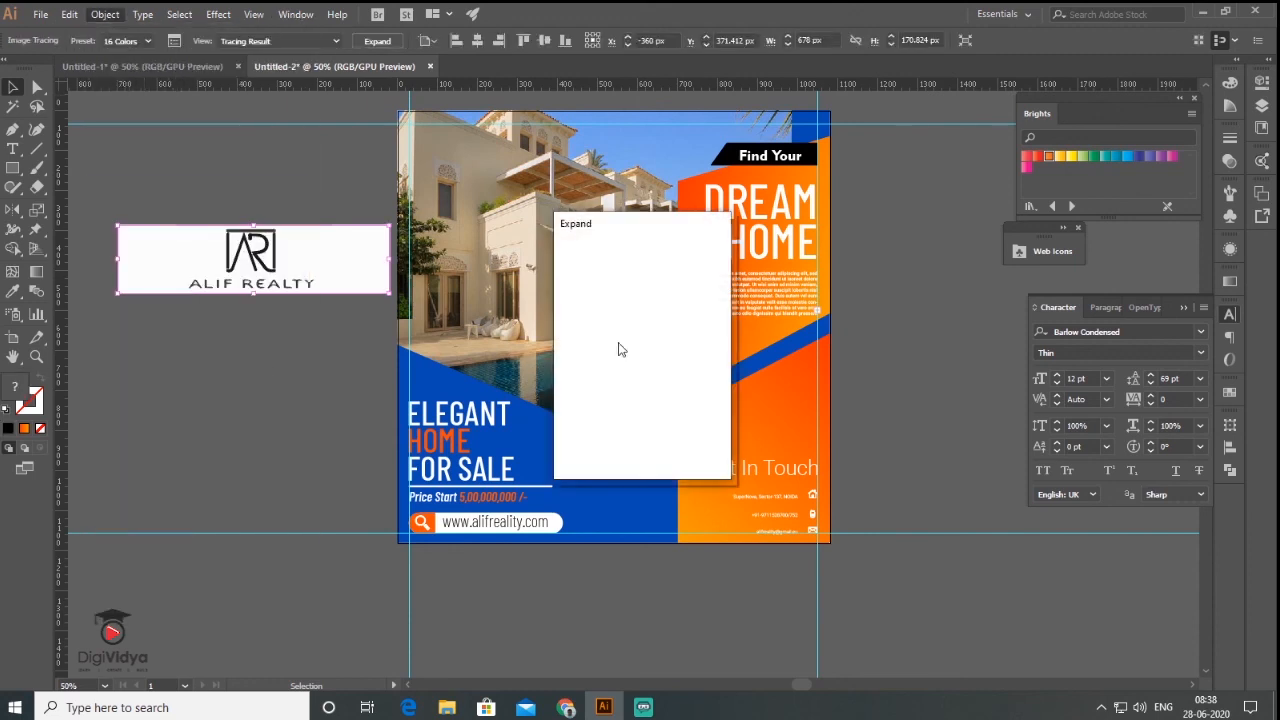
key(Return)
- Ungroup the logo twice, delete its white background, and select the remaining logo paths
right_click(219, 258)
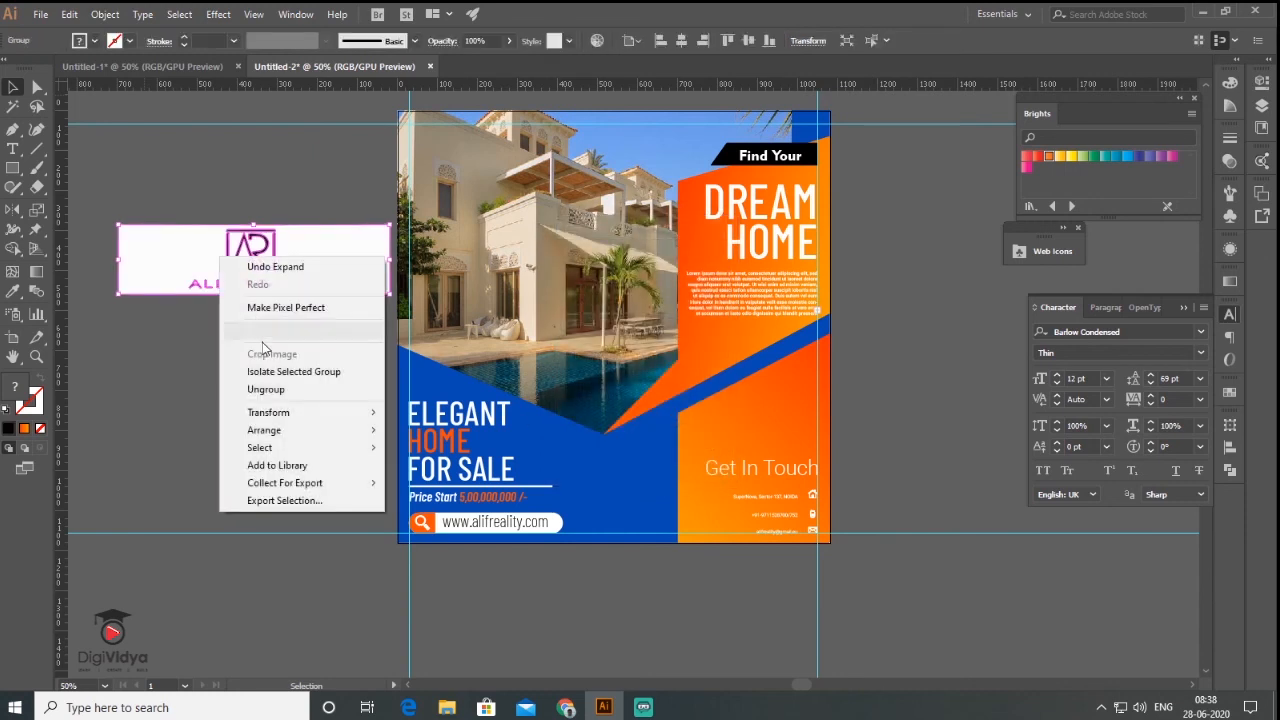
click(270, 391)
right_click(223, 280)
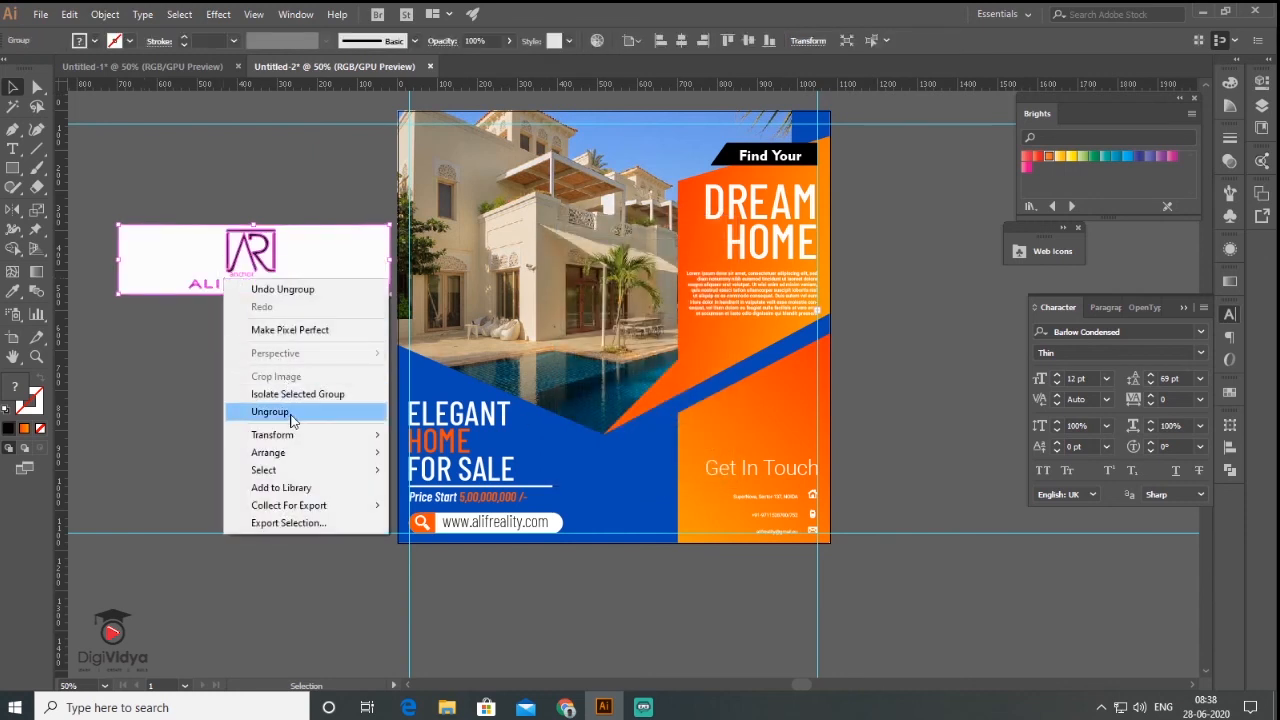
click(286, 411)
click(166, 208)
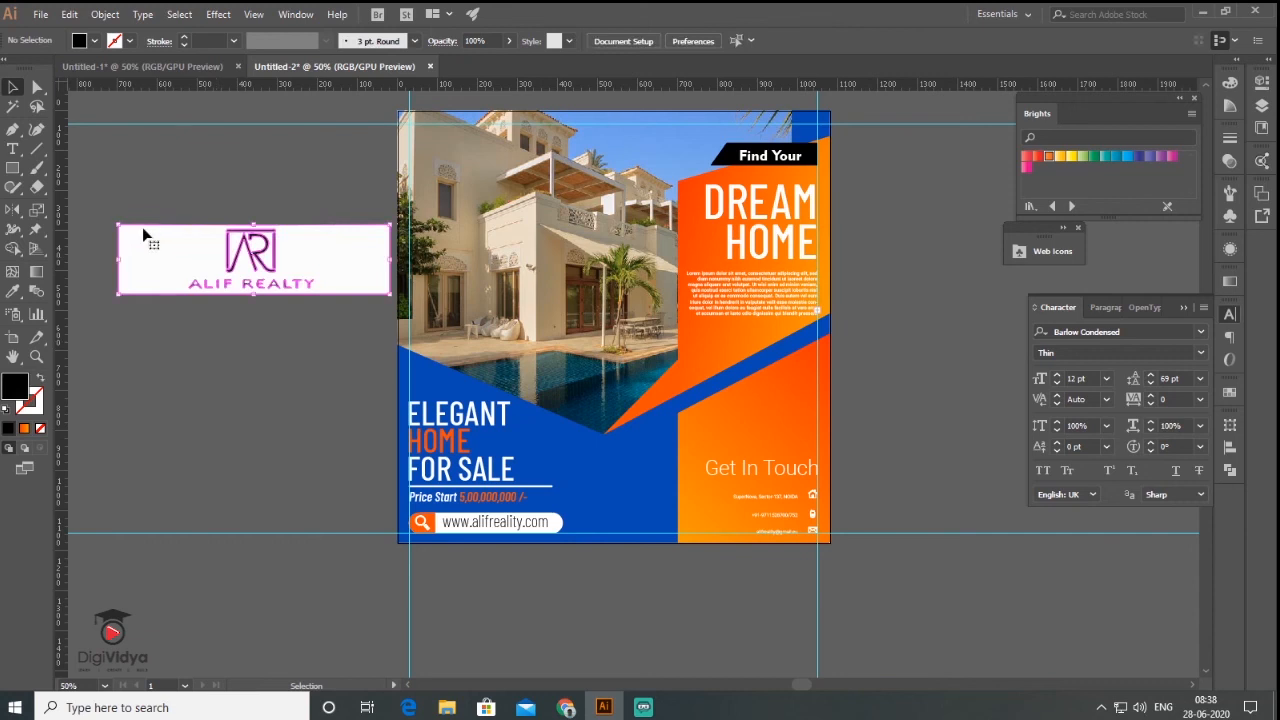
click(140, 234)
key(Delete)
scroll(176, 252, up, 4)
drag(180, 138, 817, 501)
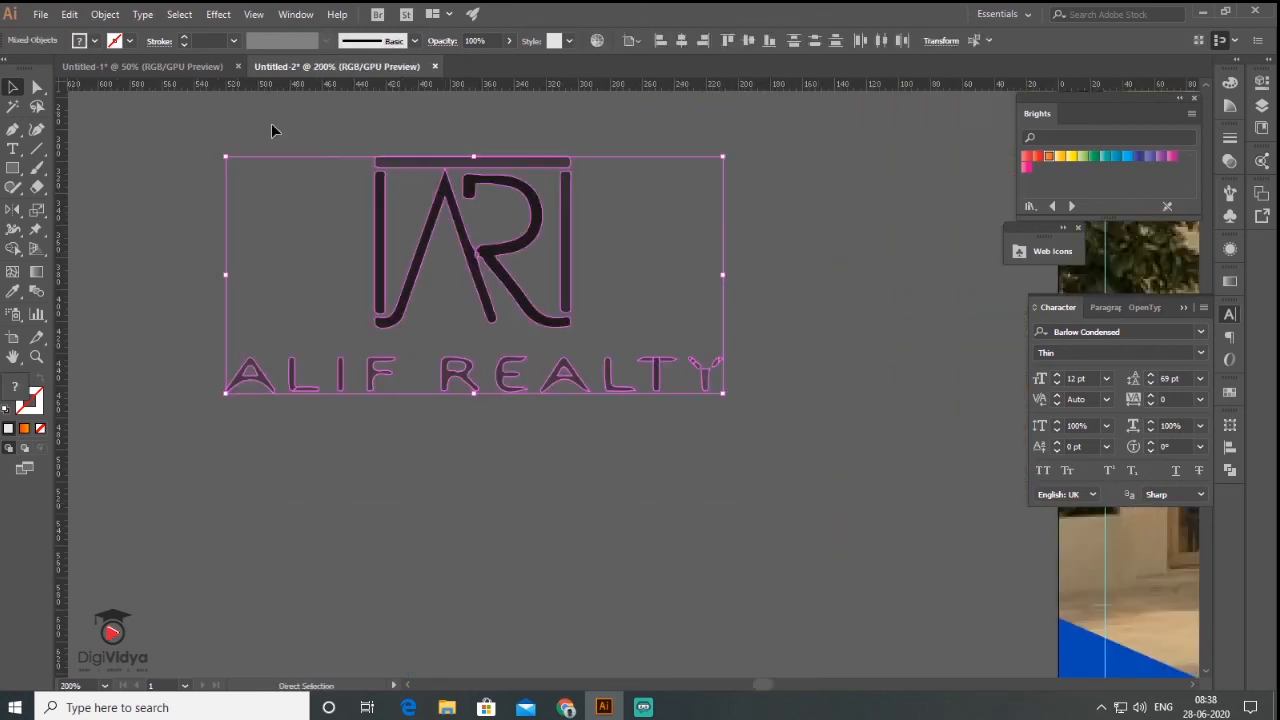
- Group the logo paths and give them a white fill with no stroke
click(117, 16)
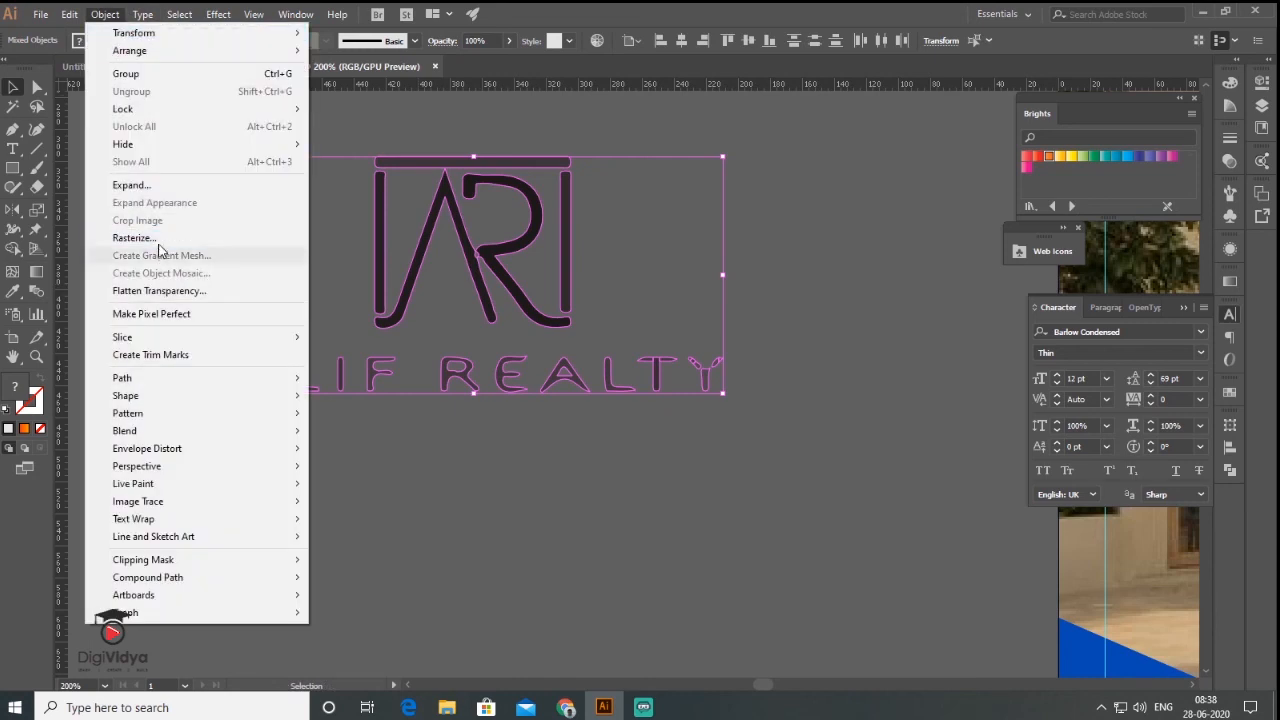
click(126, 73)
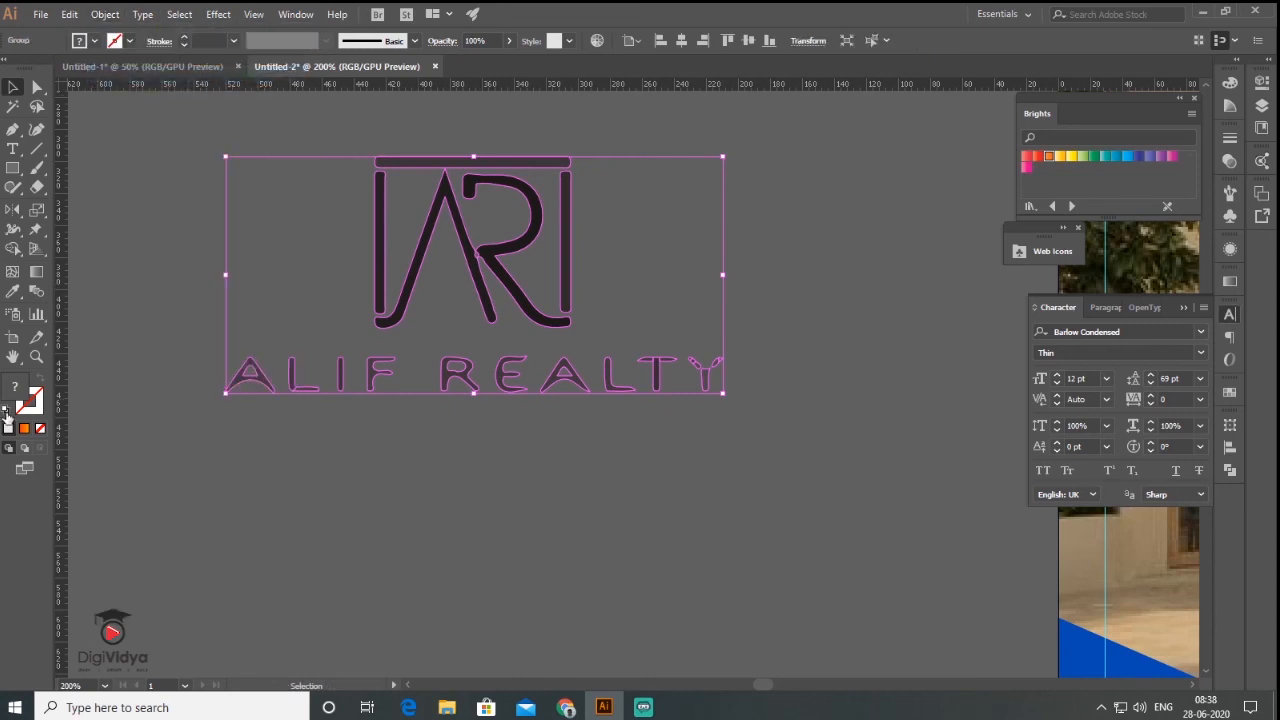
click(12, 409)
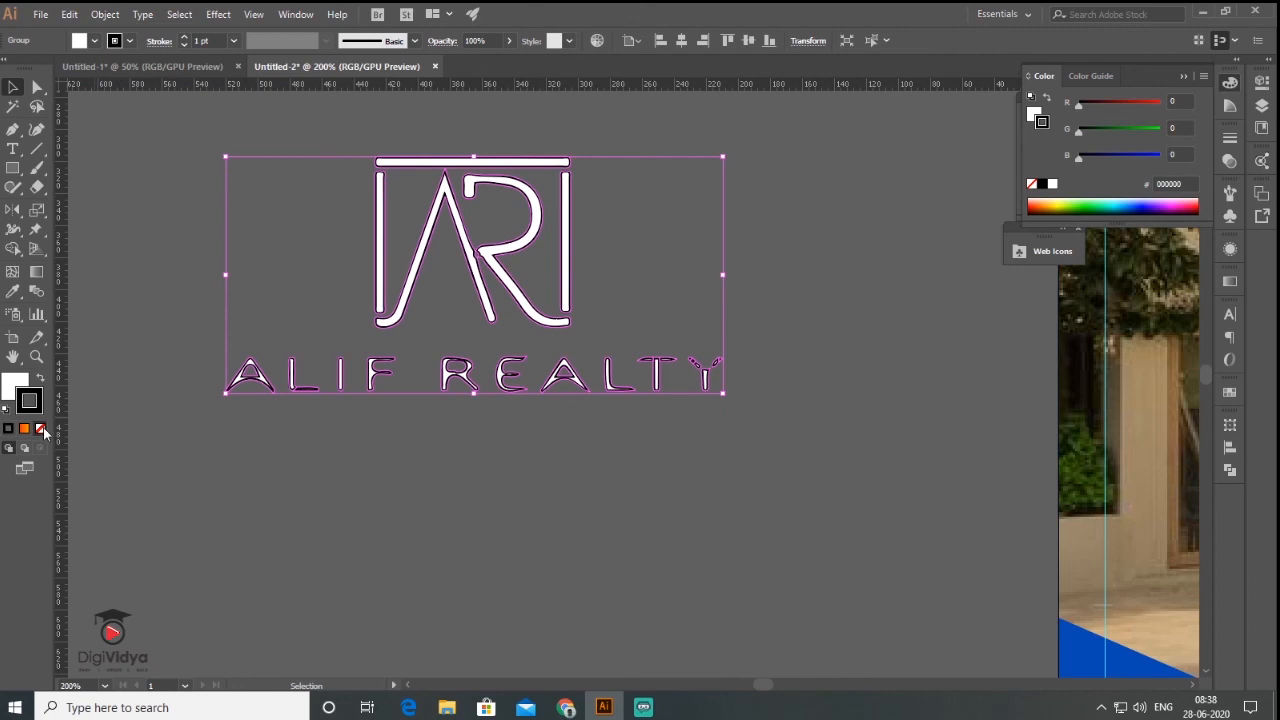
click(41, 429)
click(260, 458)
- Move the white logo onto the flyer and scale it down in the top-left corner
scroll(313, 430, down, 2)
scroll(195, 382, down, 1)
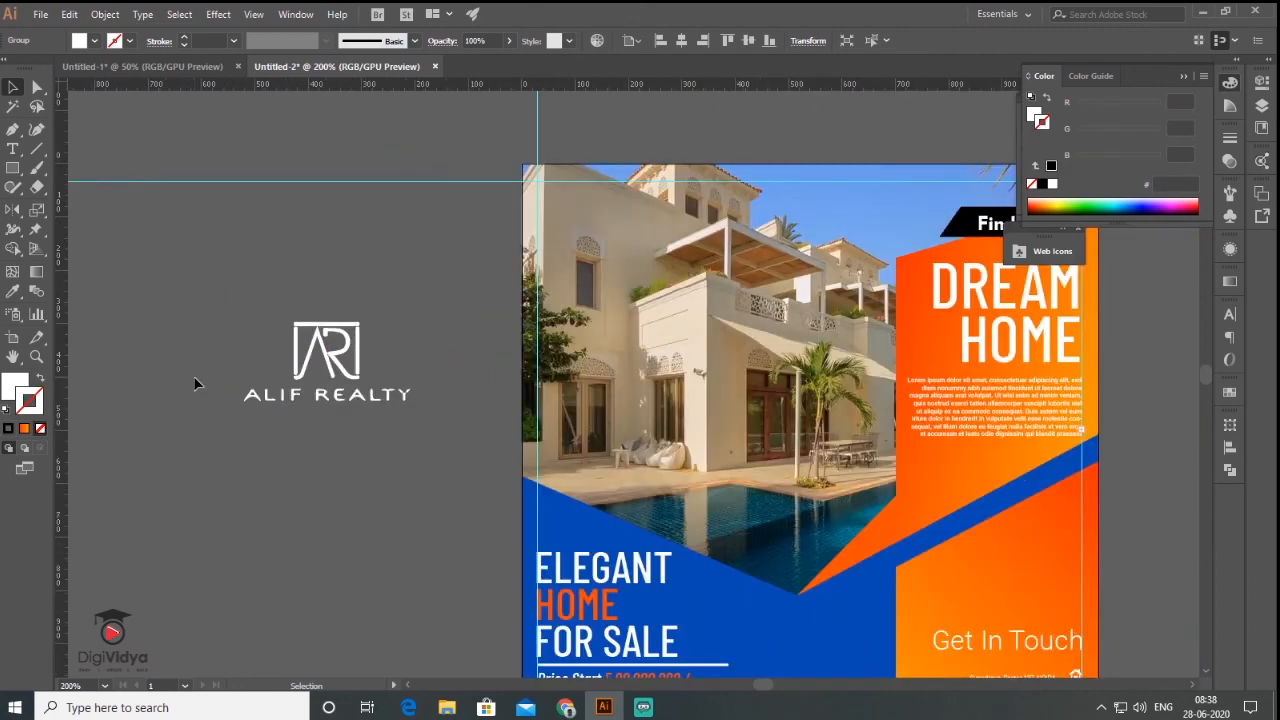
scroll(195, 382, down, 2)
drag(245, 389, 513, 261)
drag(576, 290, 499, 250)
click(250, 289)
drag(493, 458, 447, 381)
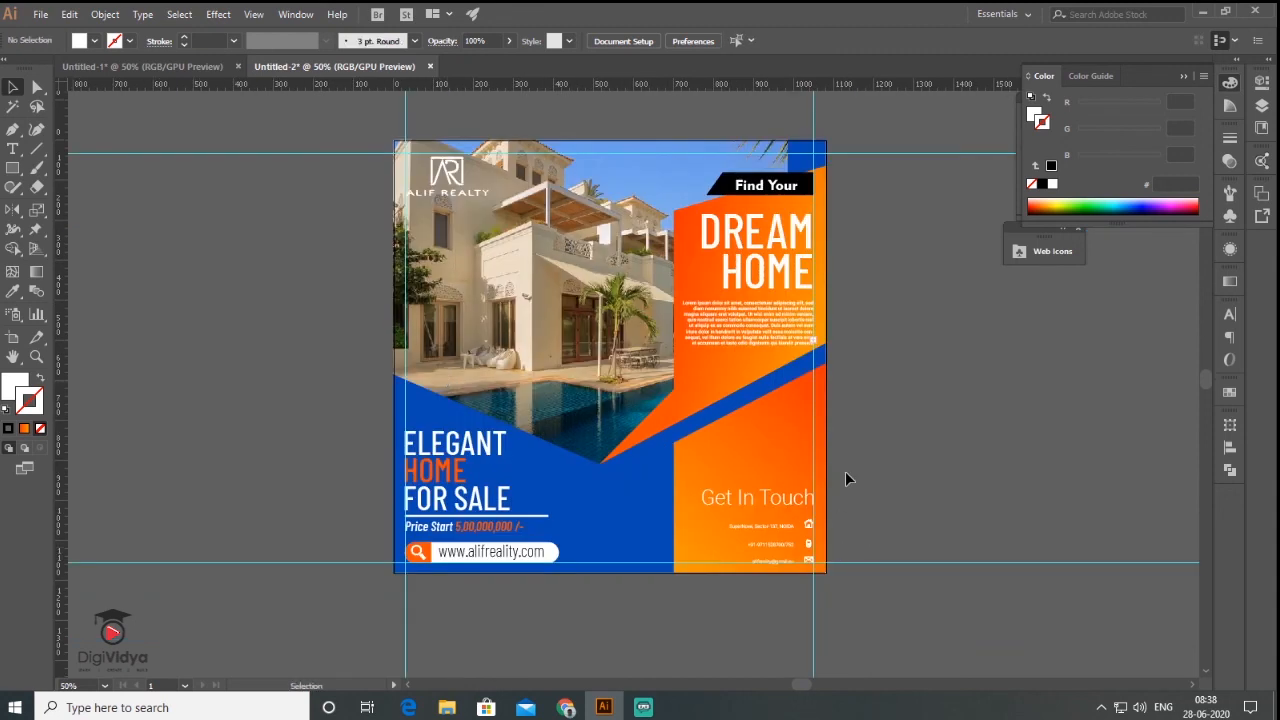
click(37, 15)
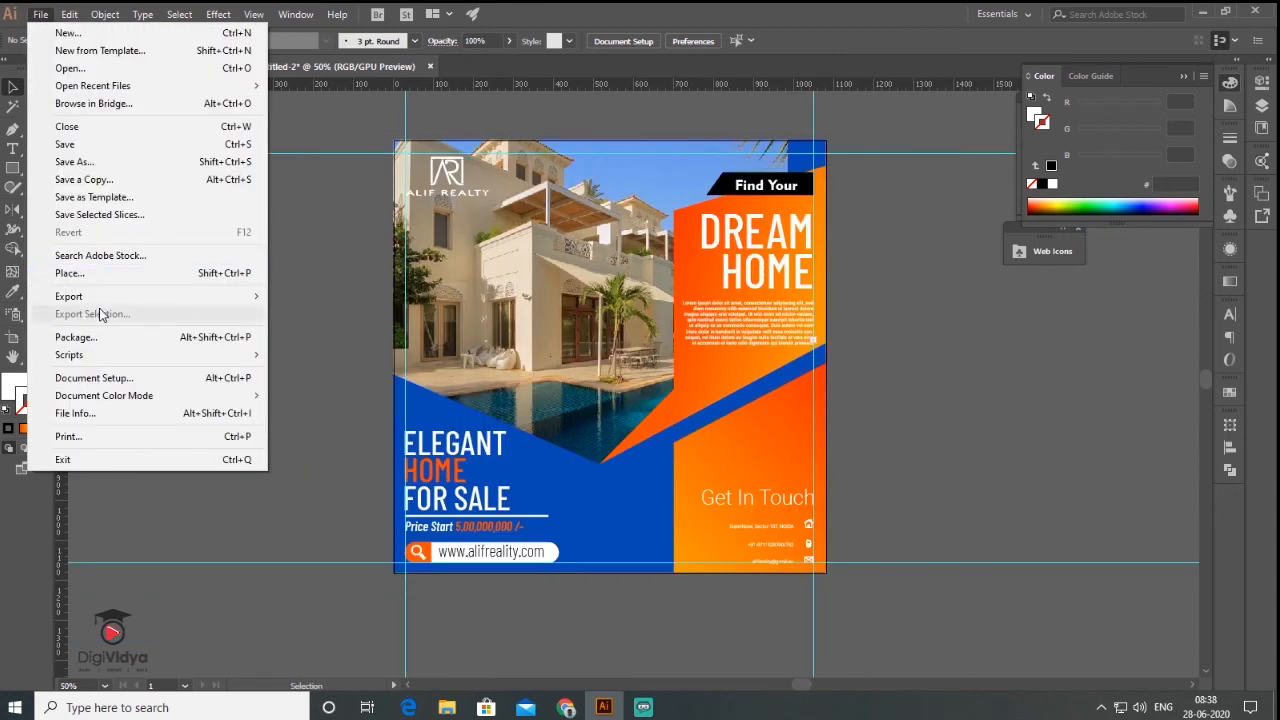
- Place the Facebook, Instagram and Twitter SVGs from the Social Media Icons Circle Black White folder
click(117, 273)
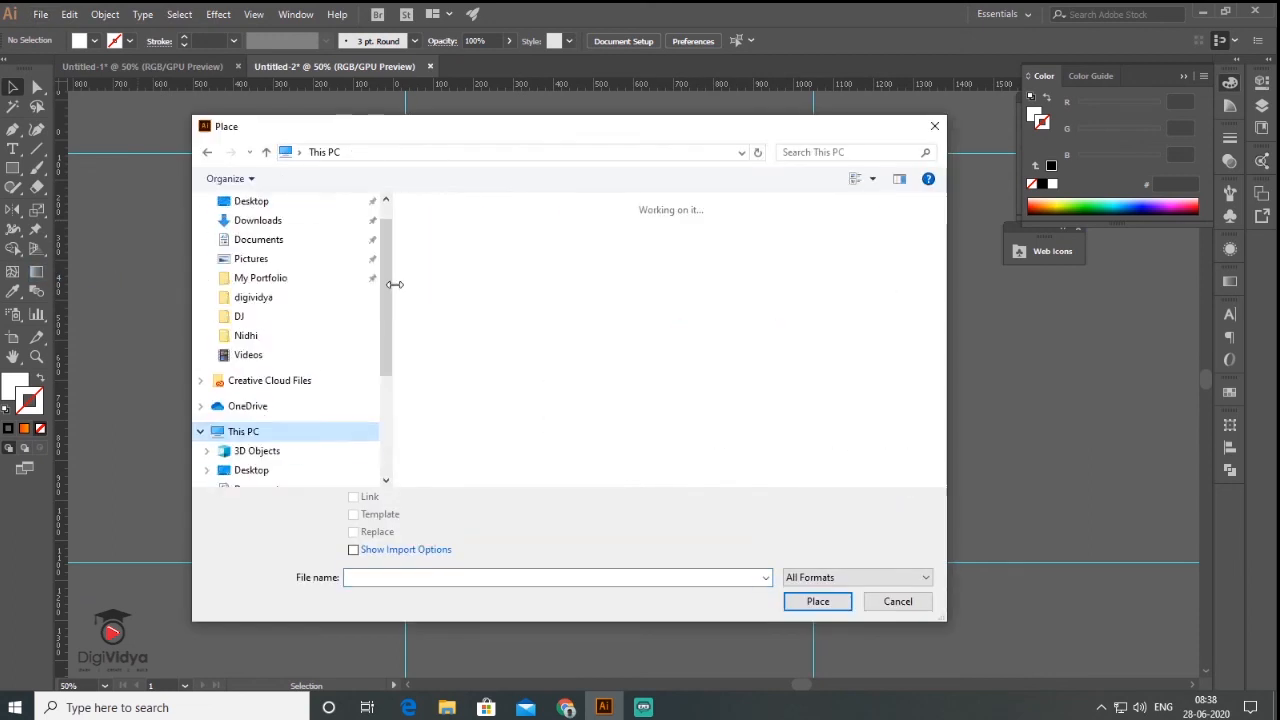
drag(387, 284, 387, 395)
click(270, 406)
double_click(468, 257)
double_click(441, 308)
click(829, 153)
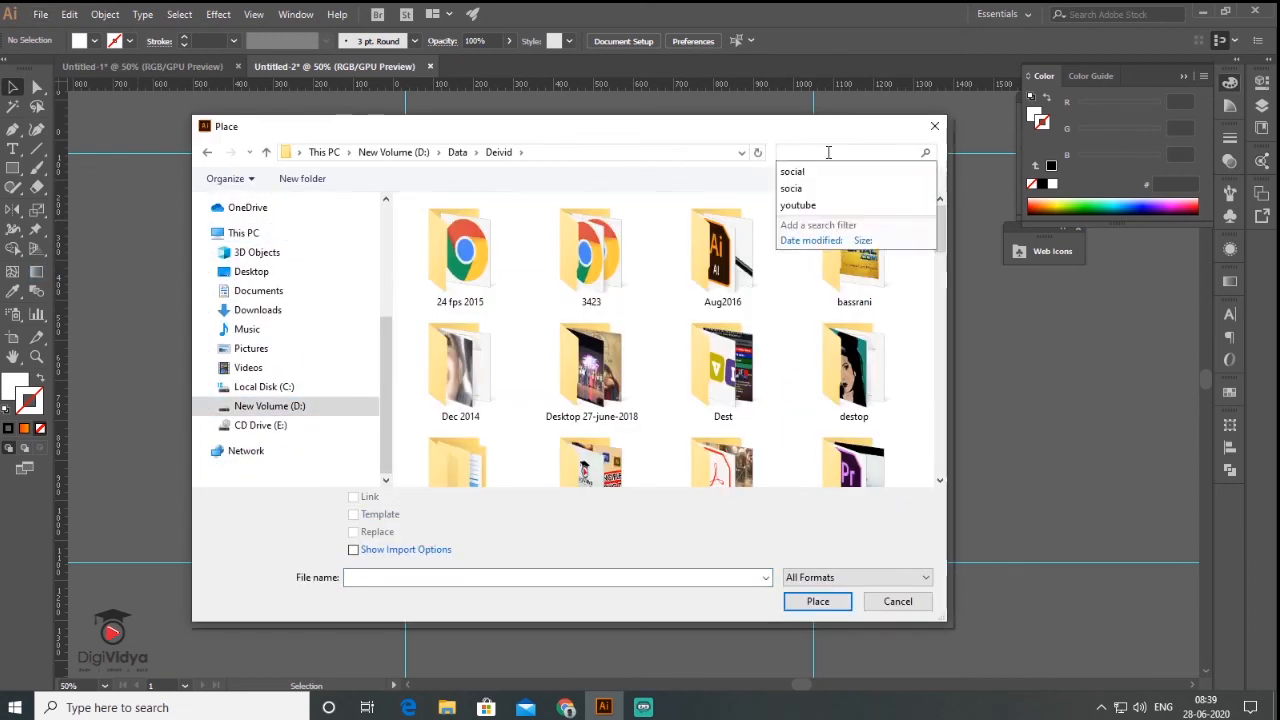
click(792, 171)
double_click(457, 252)
double_click(445, 250)
double_click(457, 214)
click(500, 340)
ctrl+click(500, 447)
mouse_move(939, 302)
mouse_down()
mouse_move(936, 388)
mouse_move(937, 302)
mouse_up()
click(818, 601)
click(218, 301)
- Drop the three social icons, shrink them, and line them up beside the website bar
click(218, 301)
click(192, 258)
click(289, 243)
drag(217, 283, 289, 246)
drag(254, 330, 300, 189)
drag(268, 351, 229, 313)
scroll(220, 314, up, 2)
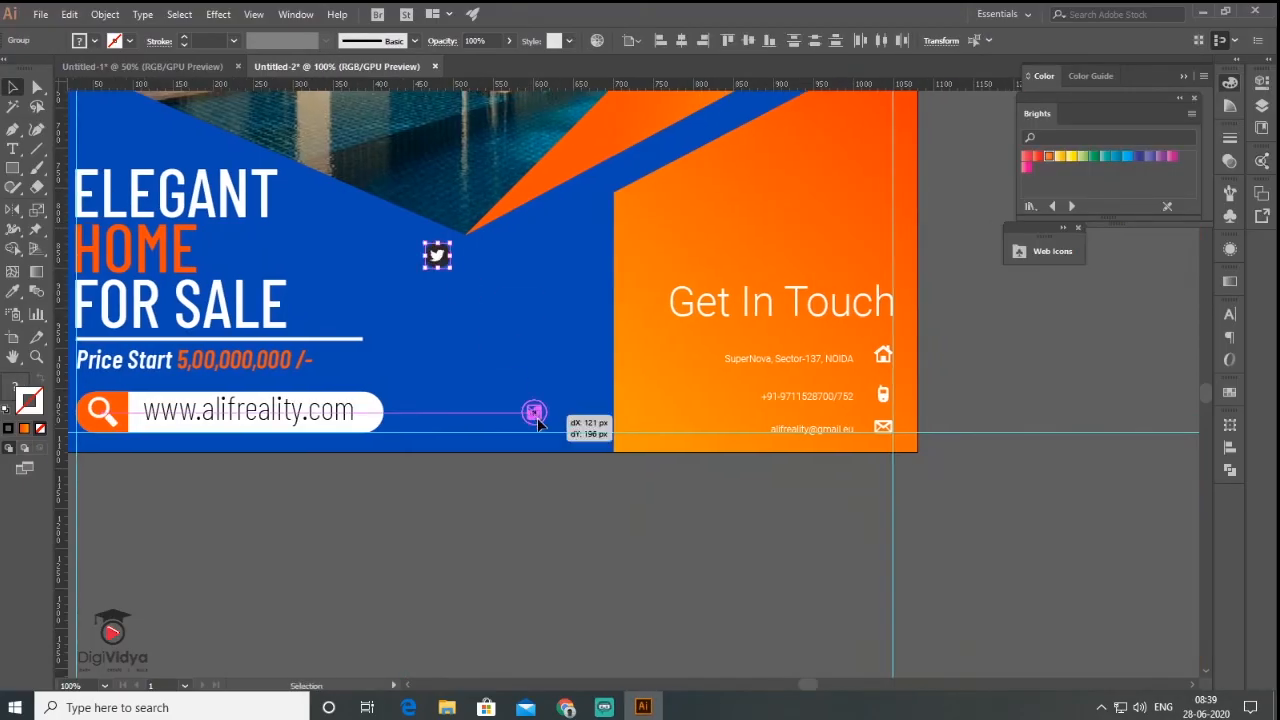
drag(531, 414, 589, 428)
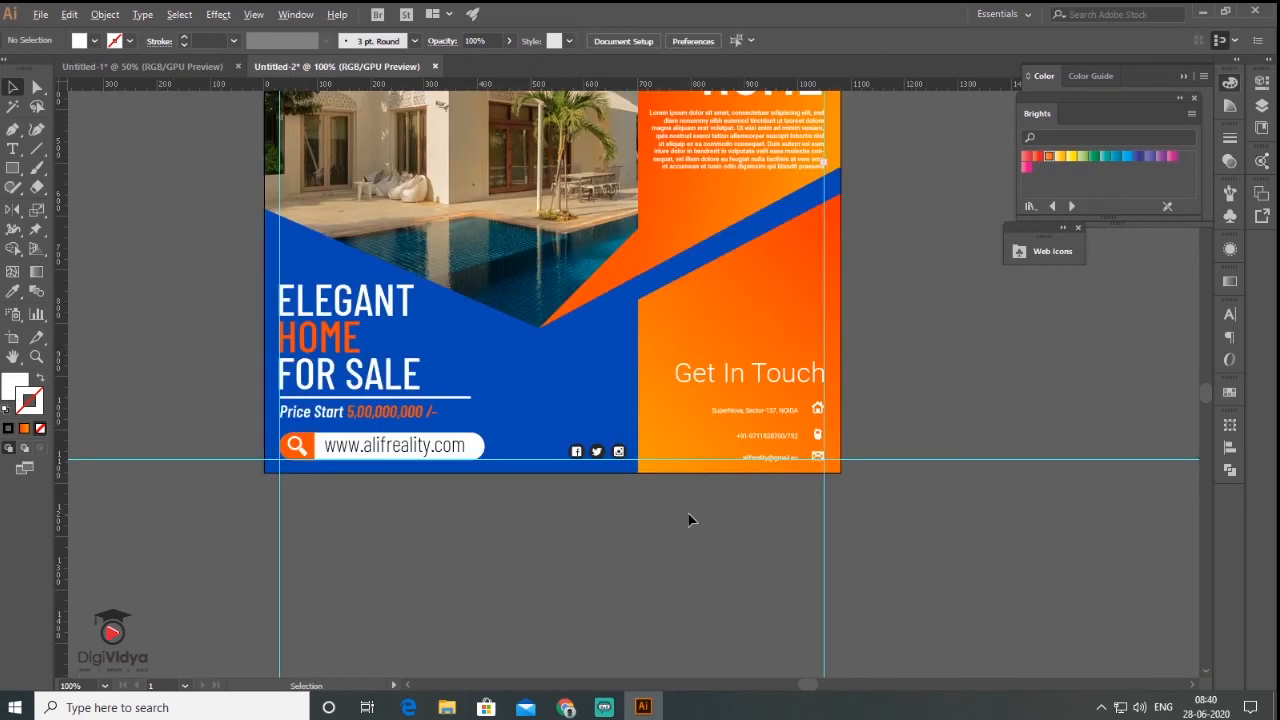
scroll(688, 519, down, 1)
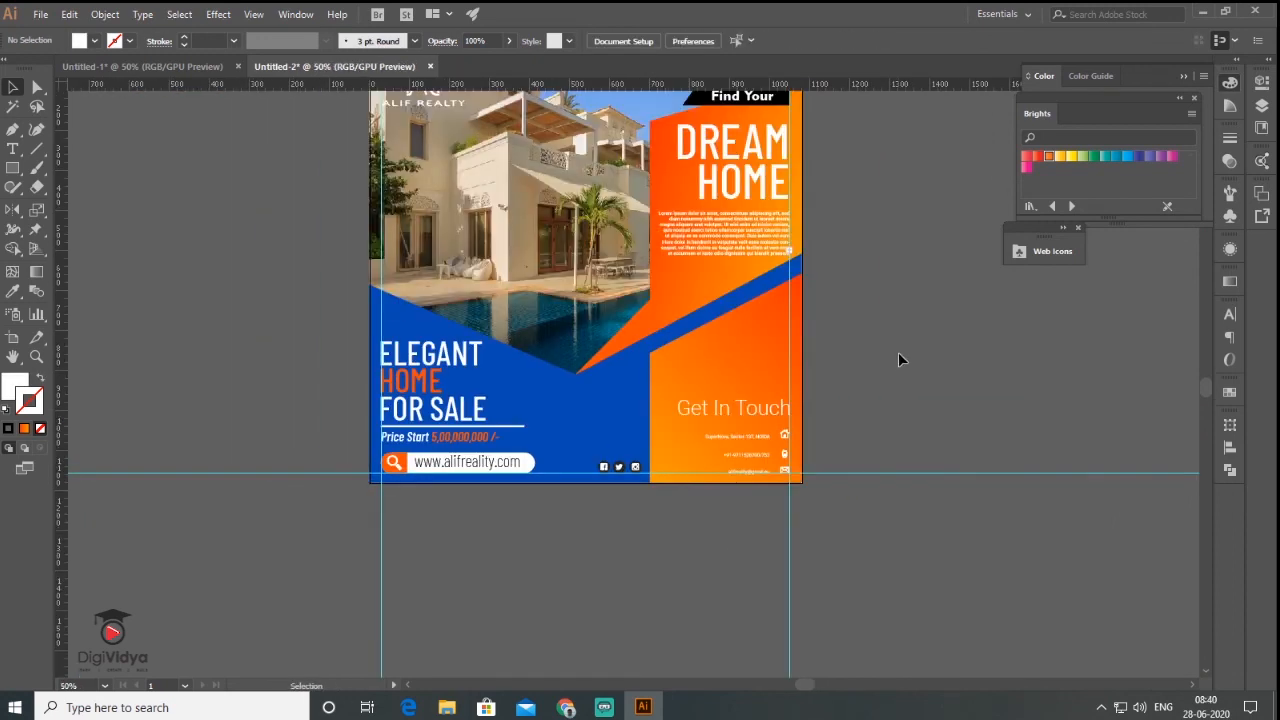
drag(857, 302, 821, 345)
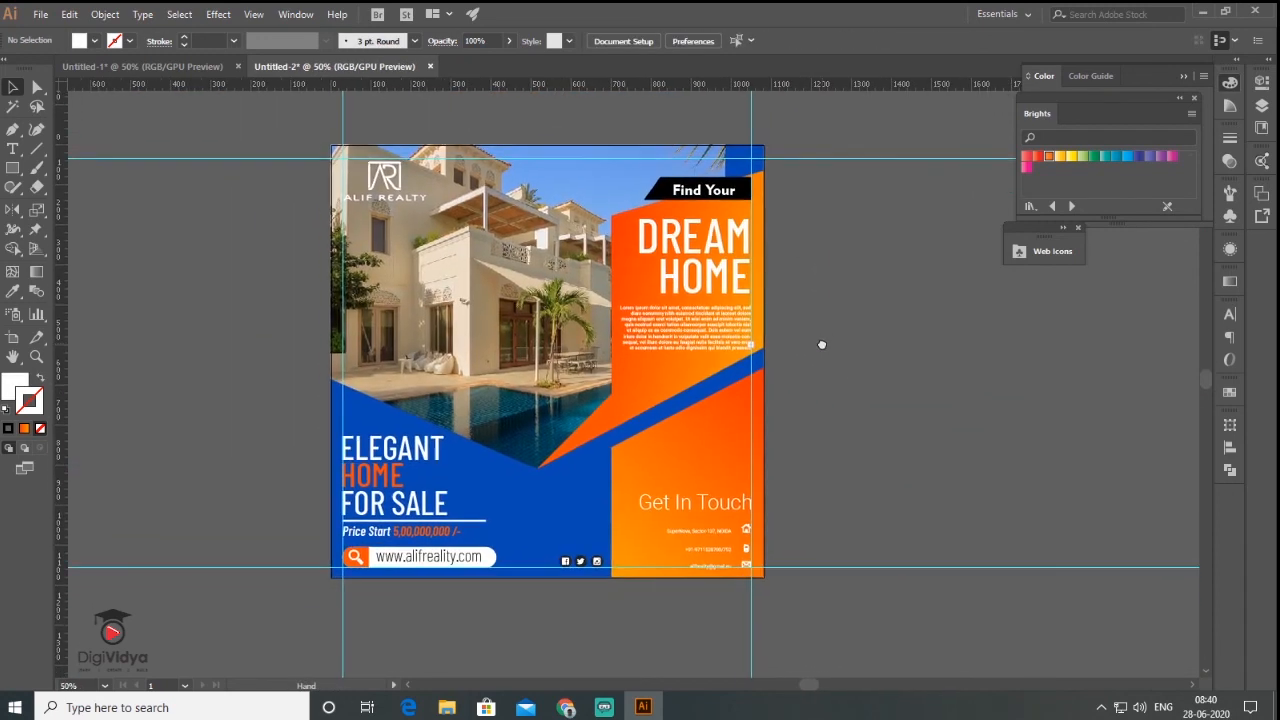
click(1184, 77)
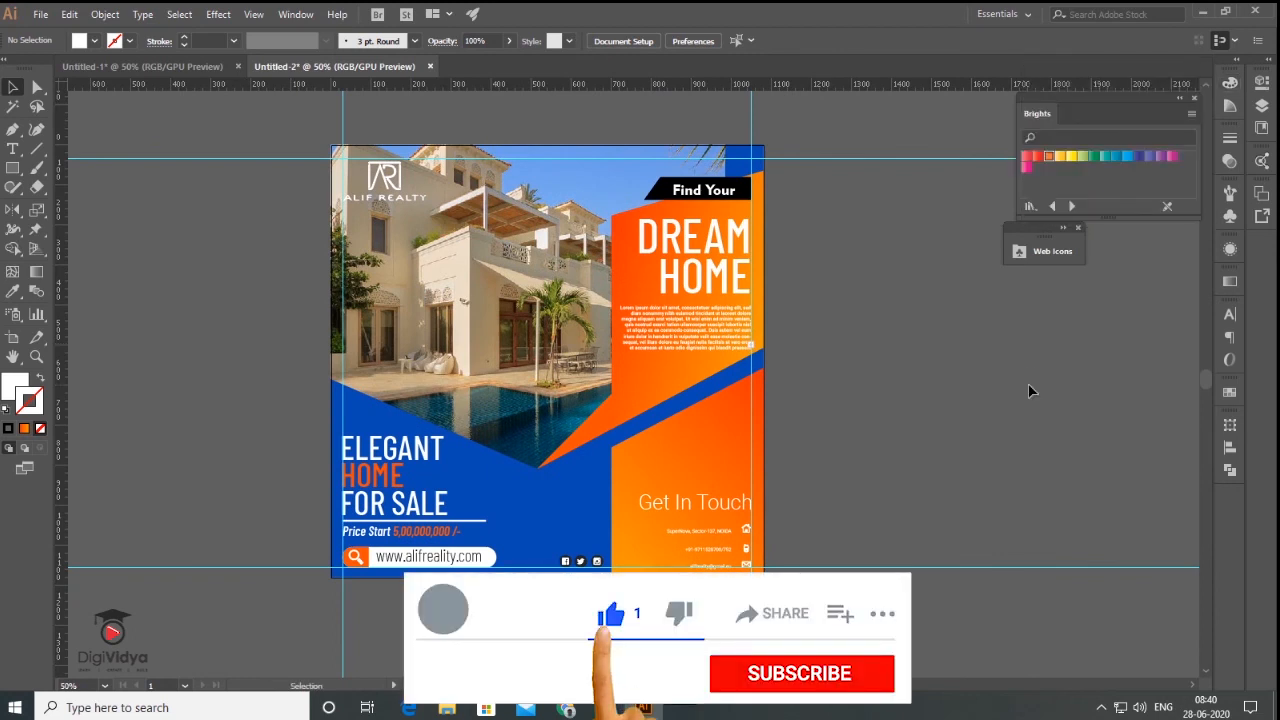
- Pan the view slightly to frame the finished flyer
drag(732, 374, 859, 339)
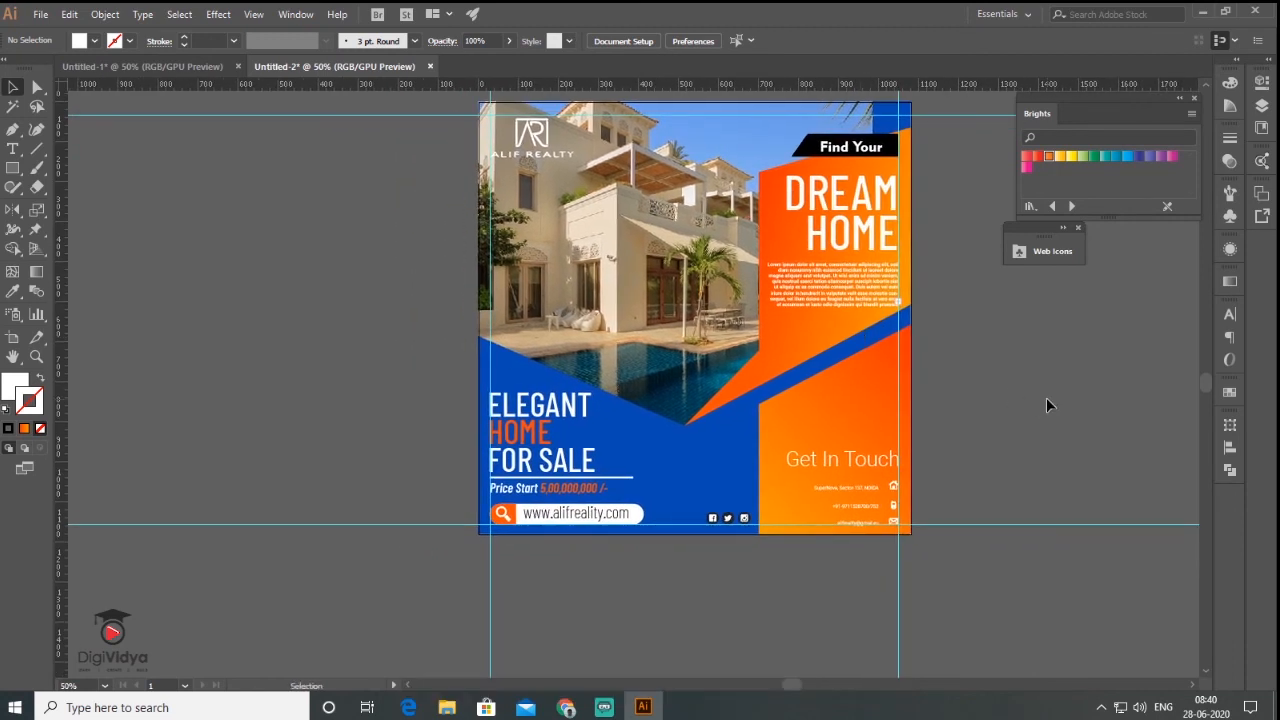